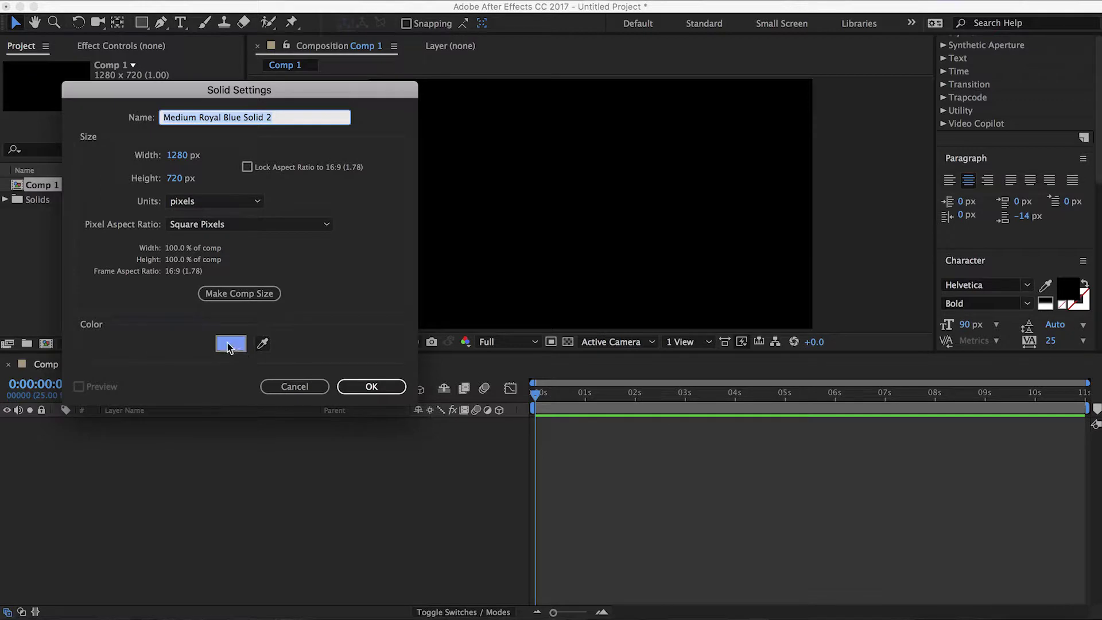
Create a composition-sized solid with the blue colour 5F8DF1
left_click(146, 177)
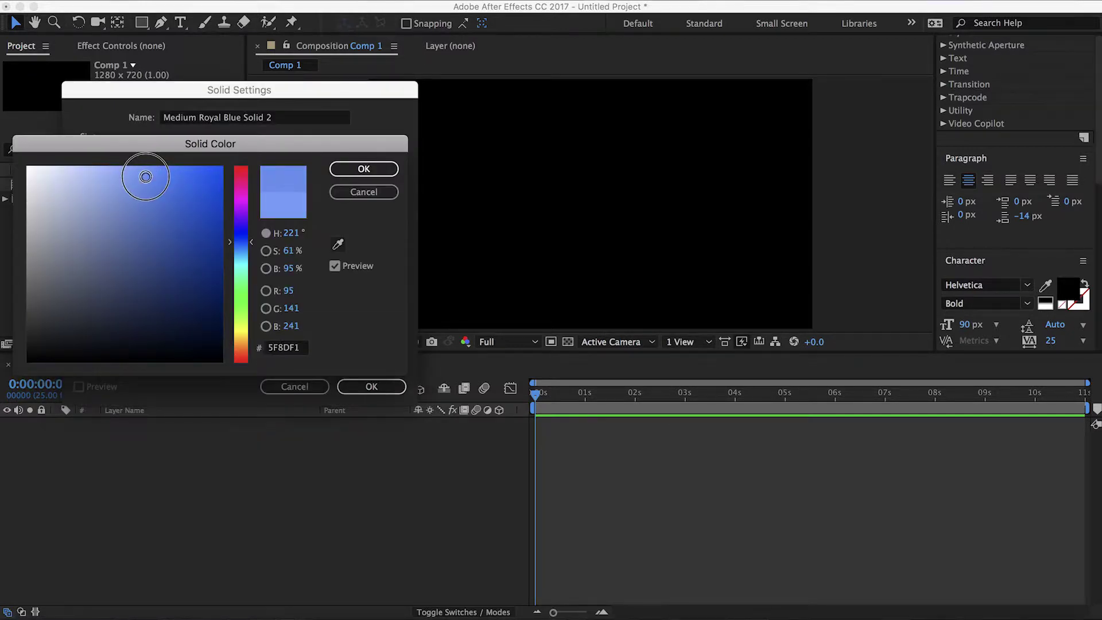
left_click(364, 169)
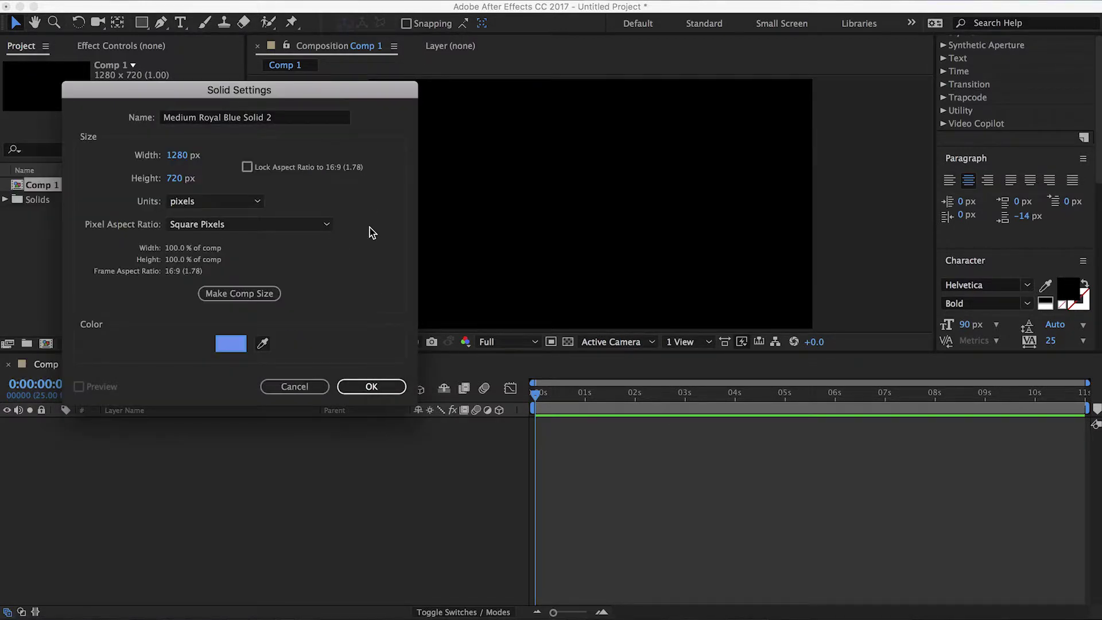
left_click(245, 295)
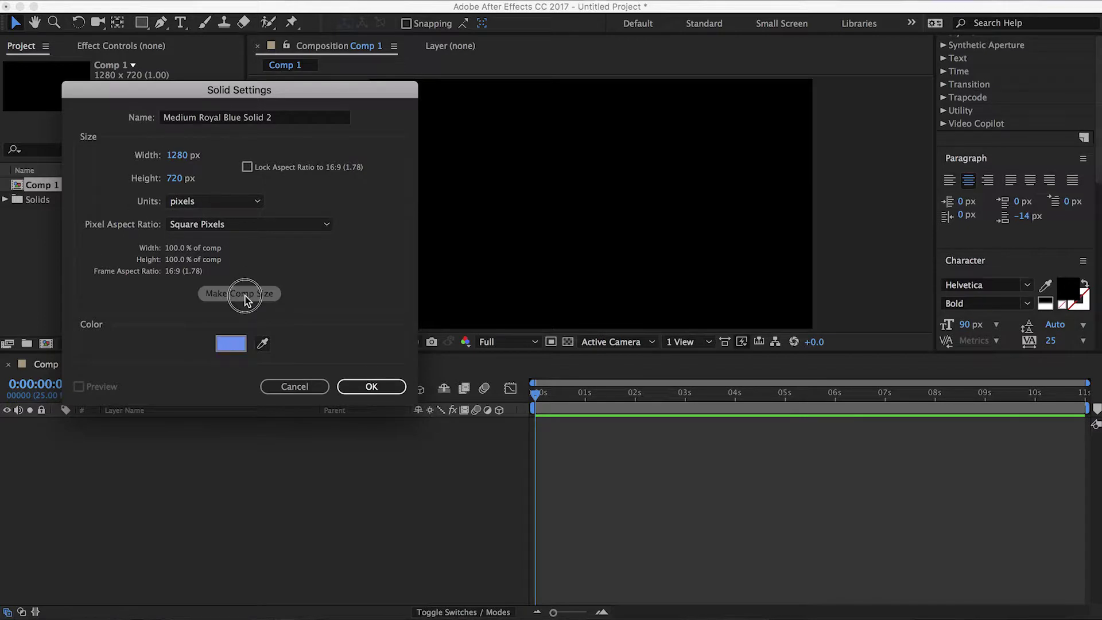
key("Return")
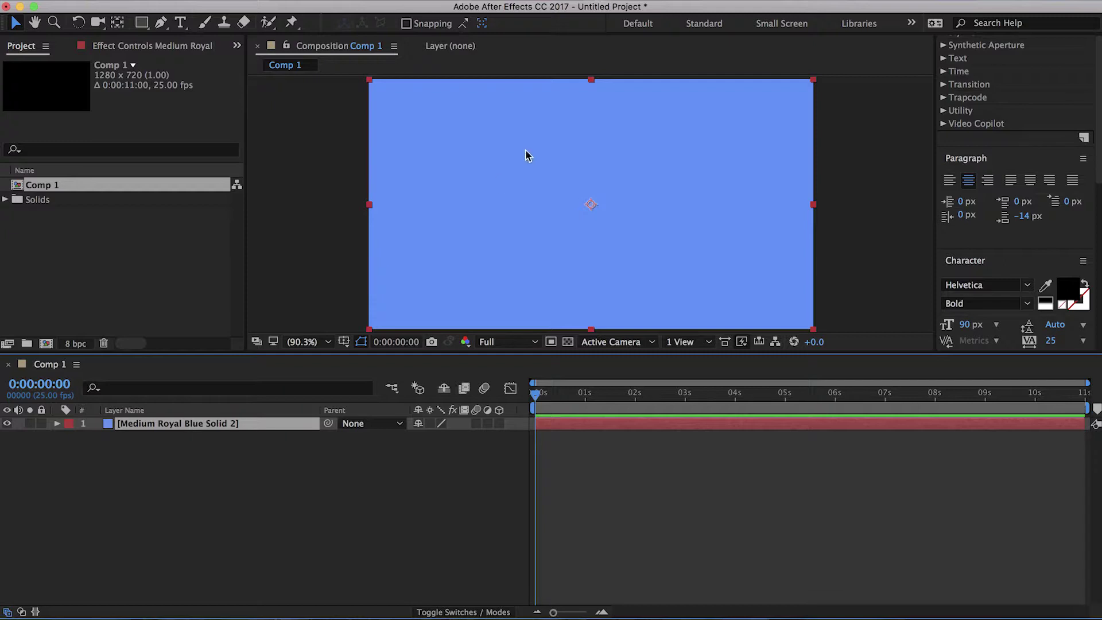
Draw a wide rectangular mask around the middle of the blue solid and show the title/action safe guides
left_click(142, 28)
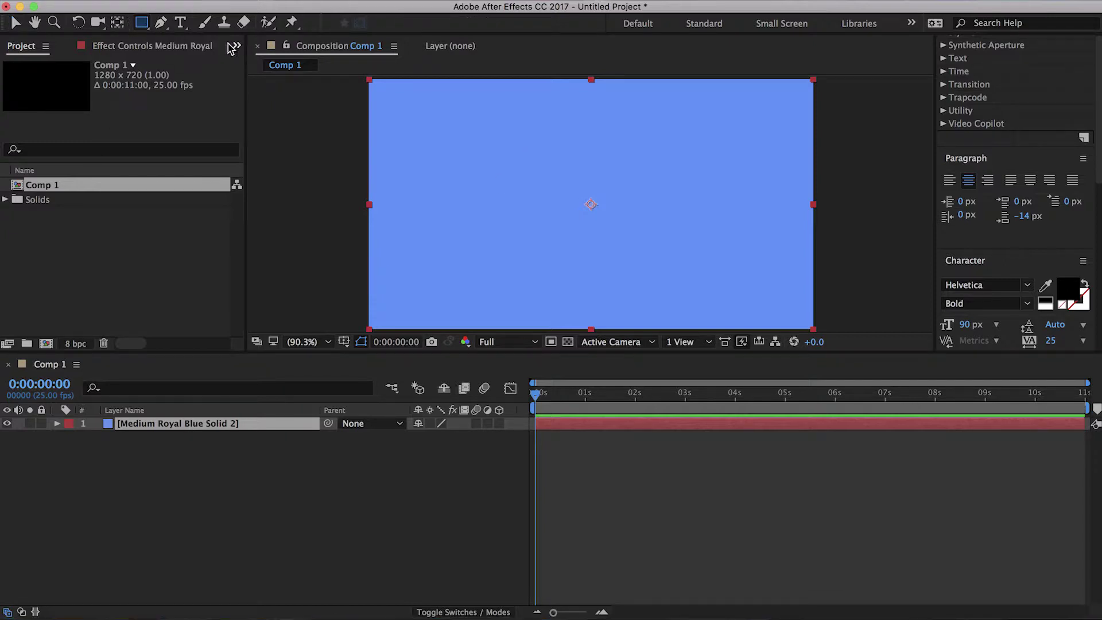
left_click(142, 28)
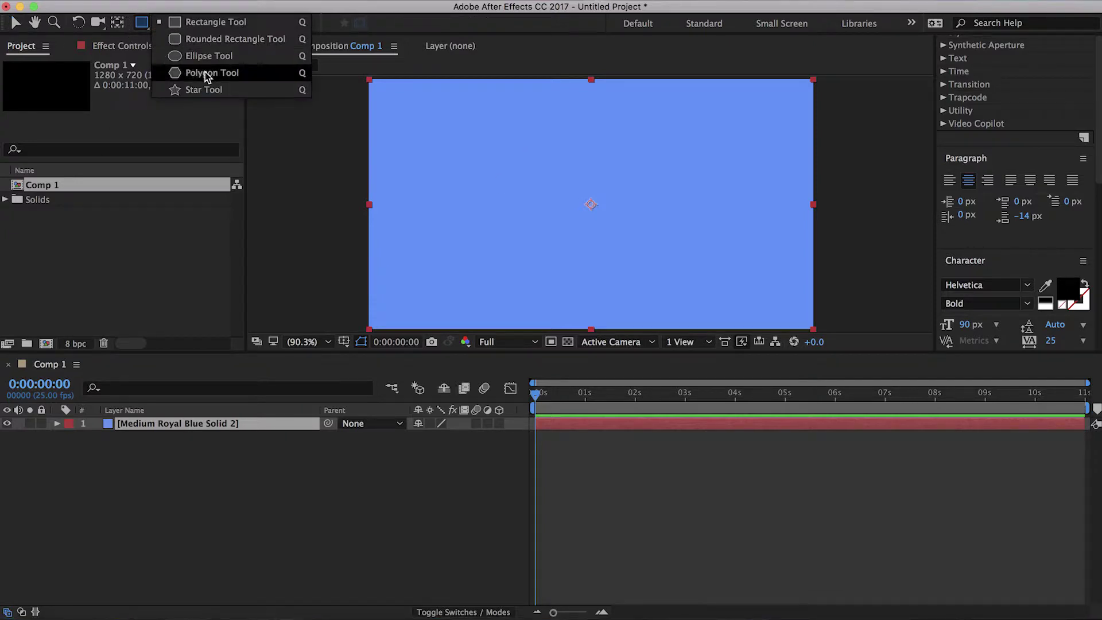
left_click(206, 23)
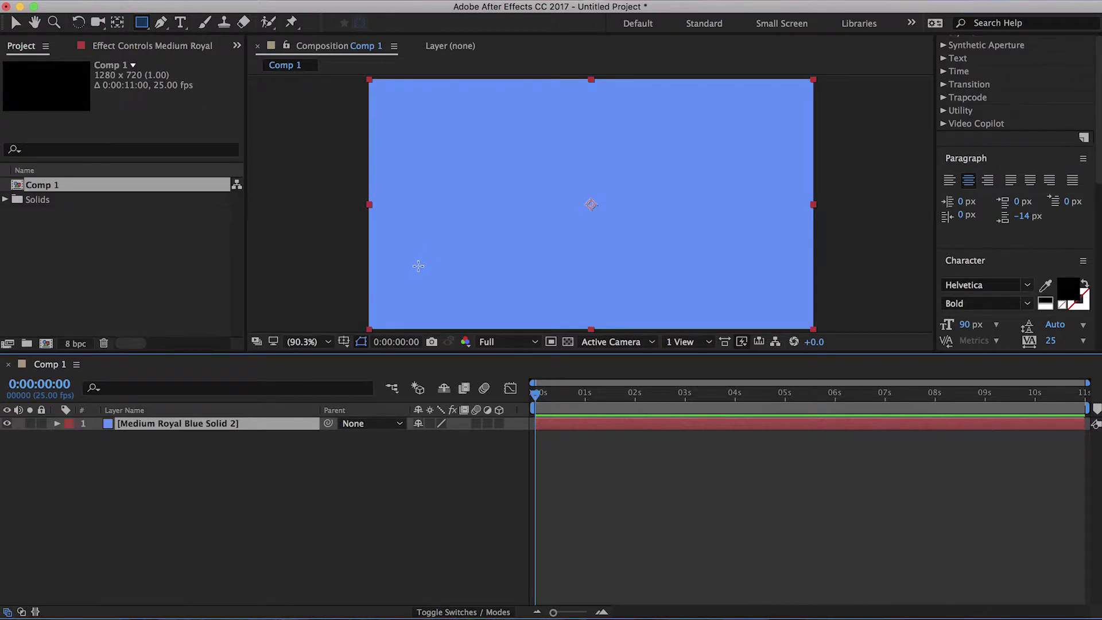
left_click_drag(489, 187, 666, 233)
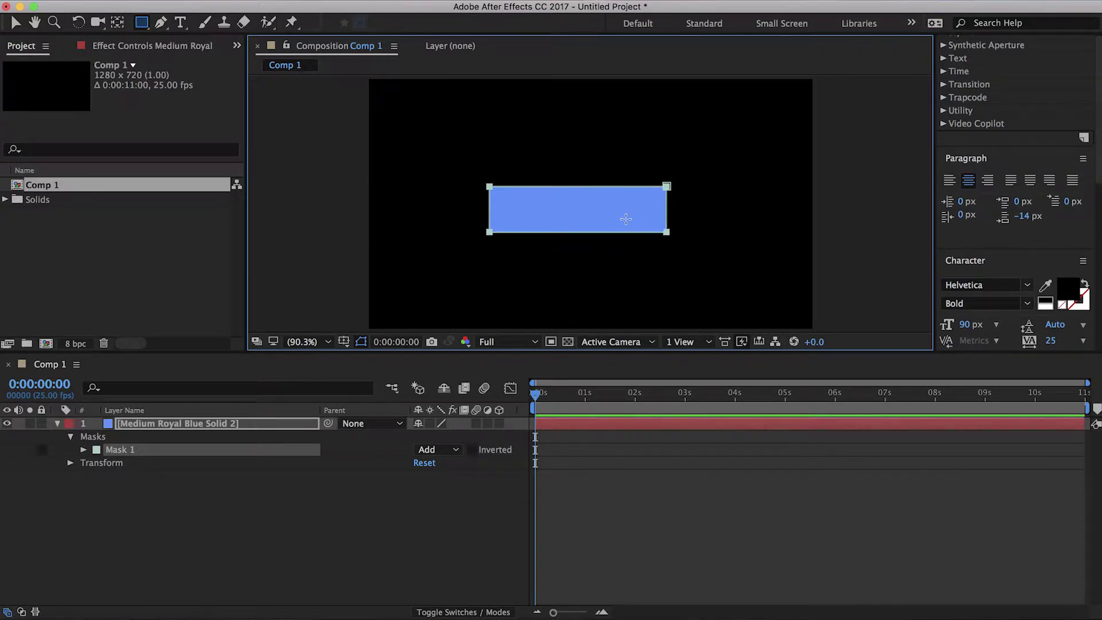
key("apostrophe")
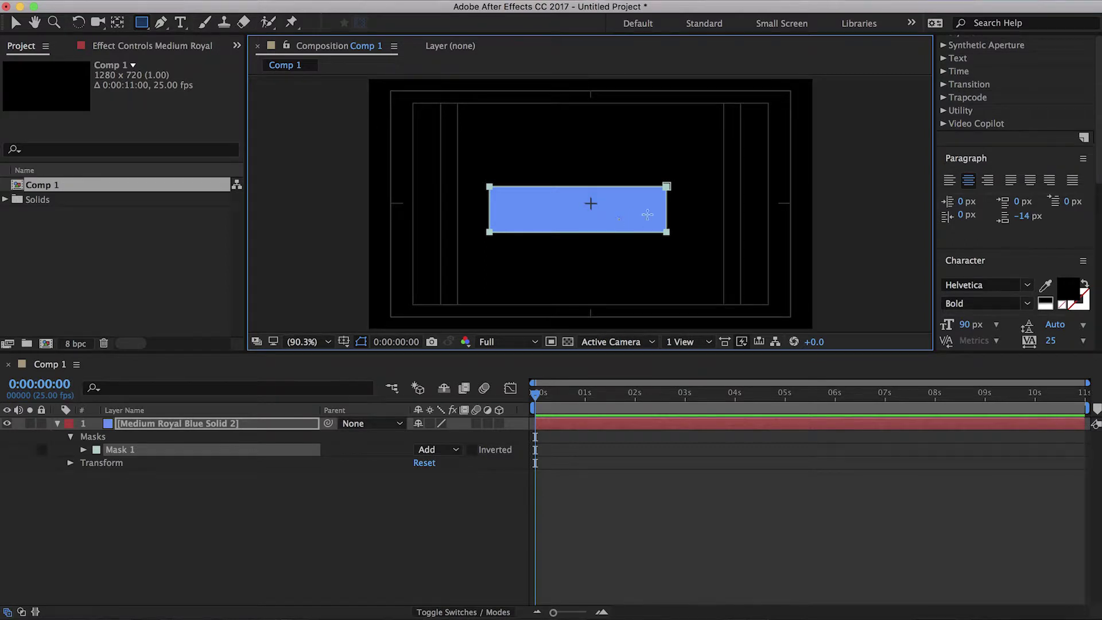
Reveal the solid's mask properties and widen Mask 1 by free-transforming its right edge outward
left_click(182, 426)
key("m")
key("m")
key("m")
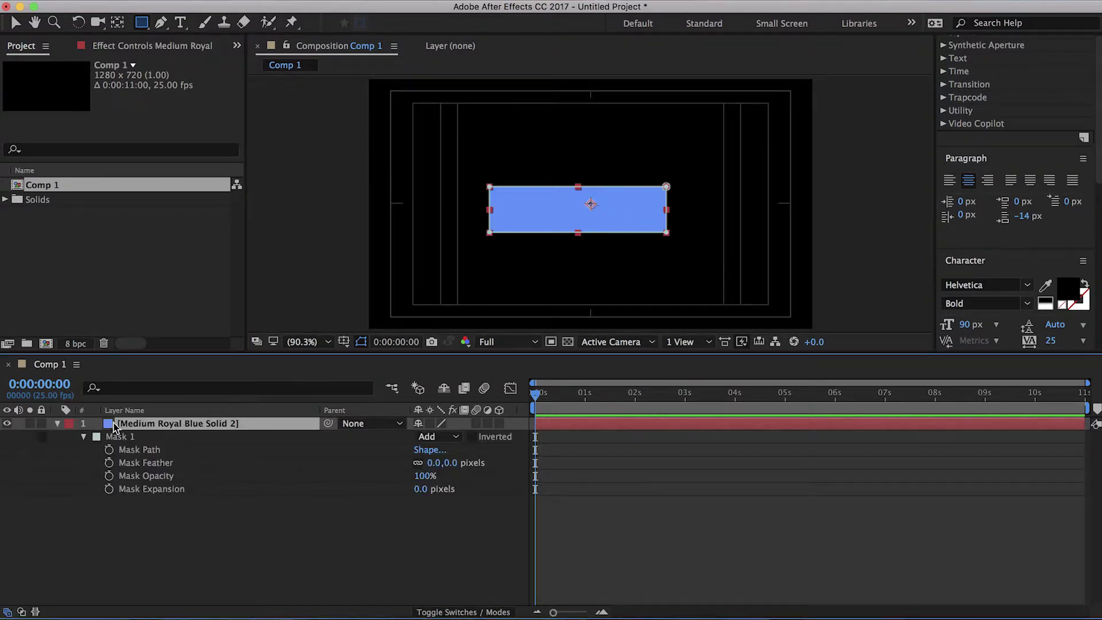
left_click(132, 438)
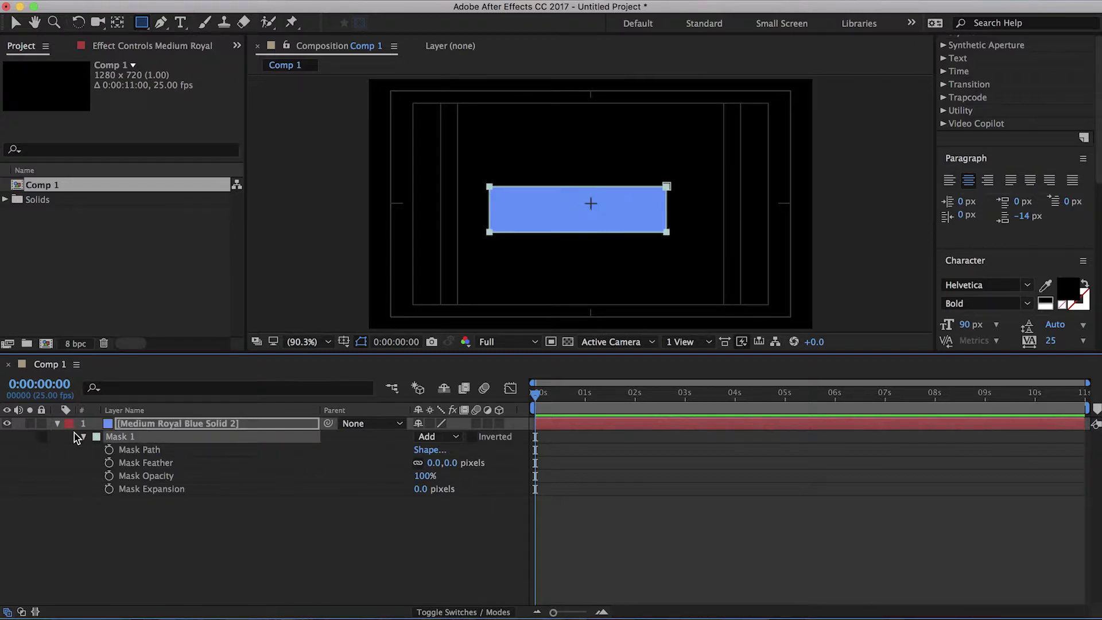
key("super+t")
left_click_drag(668, 211, 687, 212)
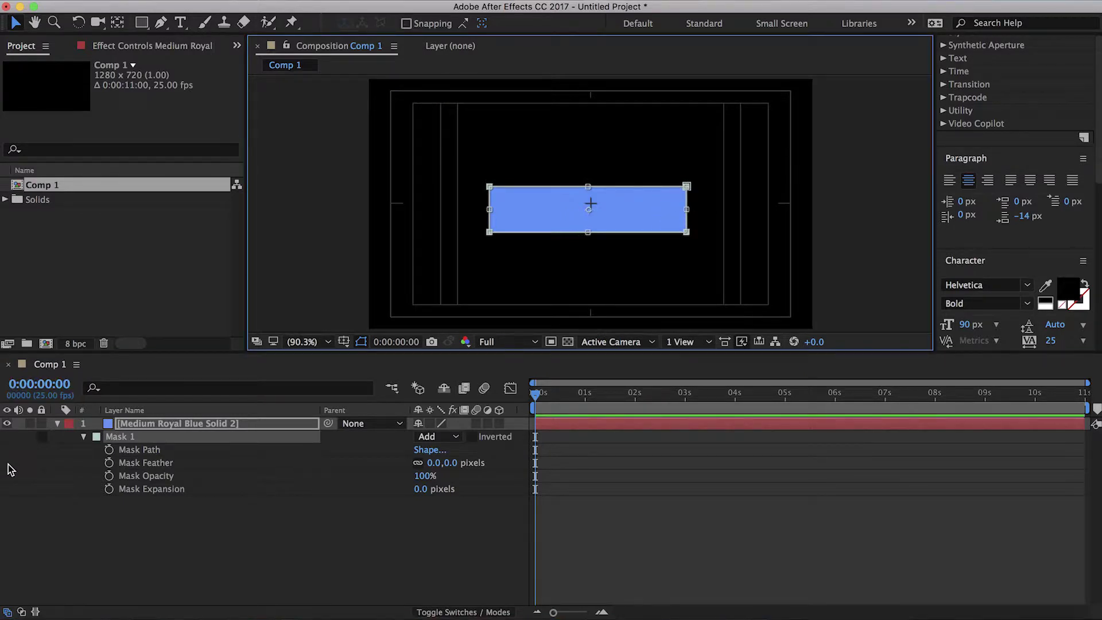
Extend Mask 1's right edge slightly further with Free Transform Points, so the bar sits roughly centred horizontally
left_click(143, 422)
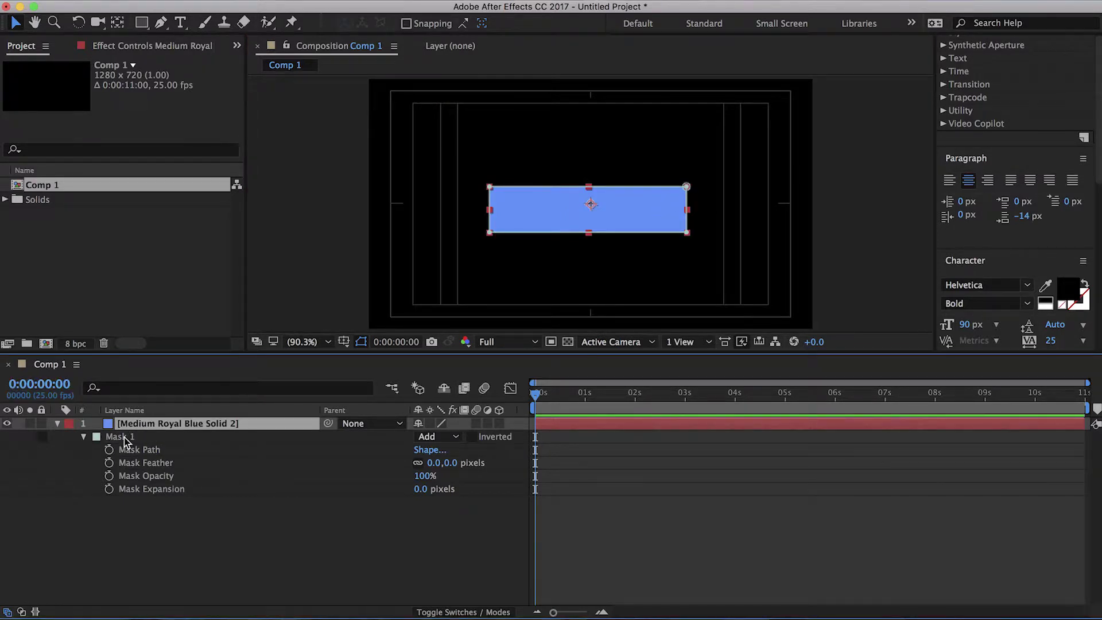
left_click(123, 439)
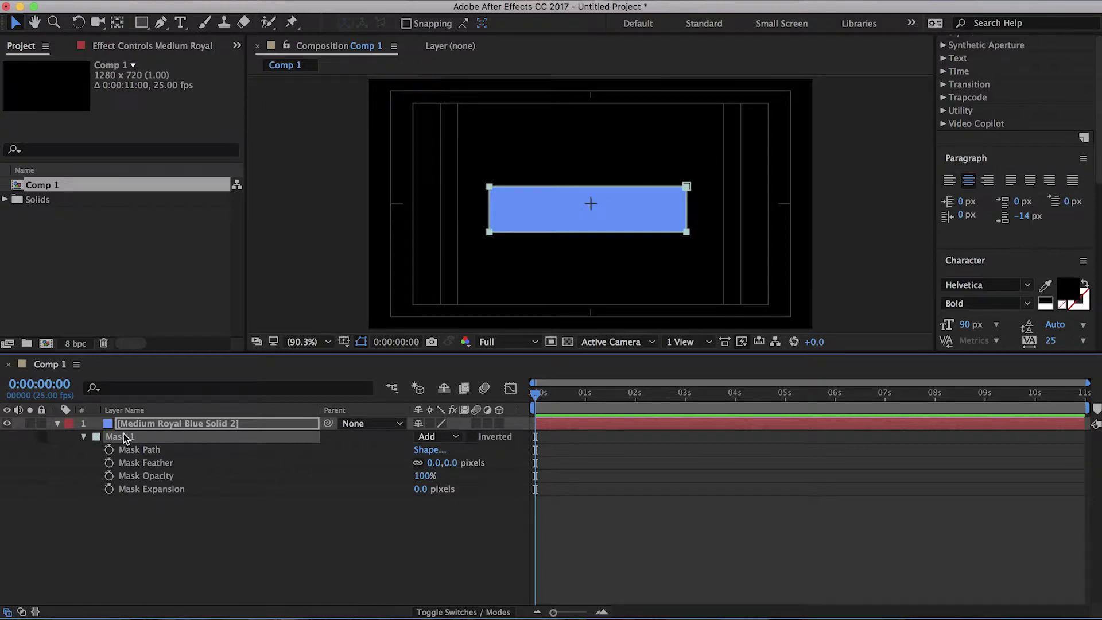
right_click(599, 189)
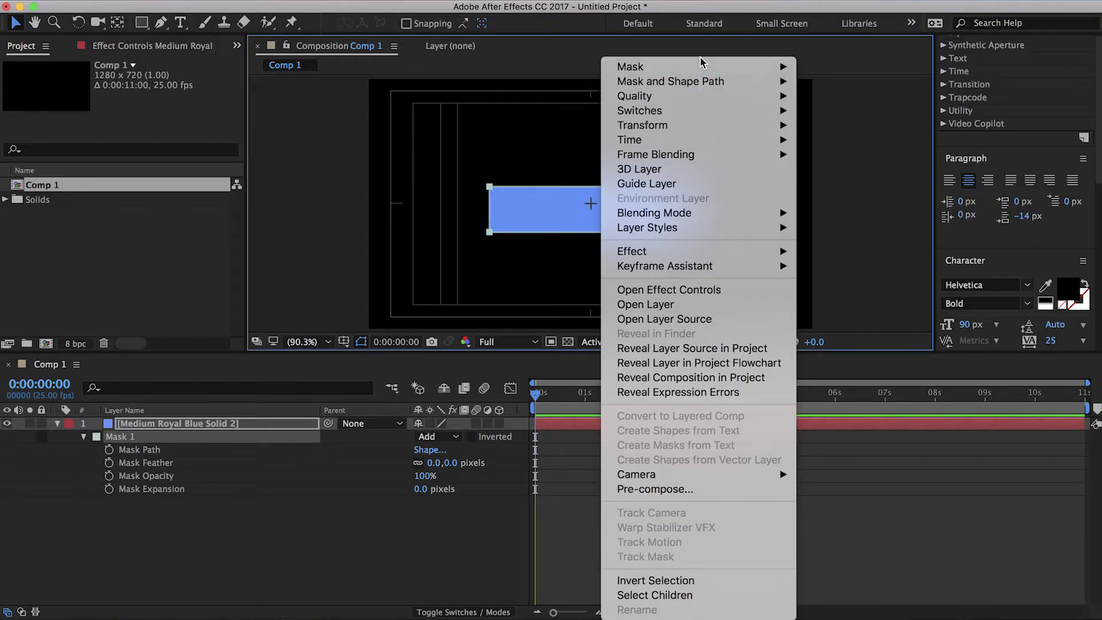
mouse_move(700, 82)
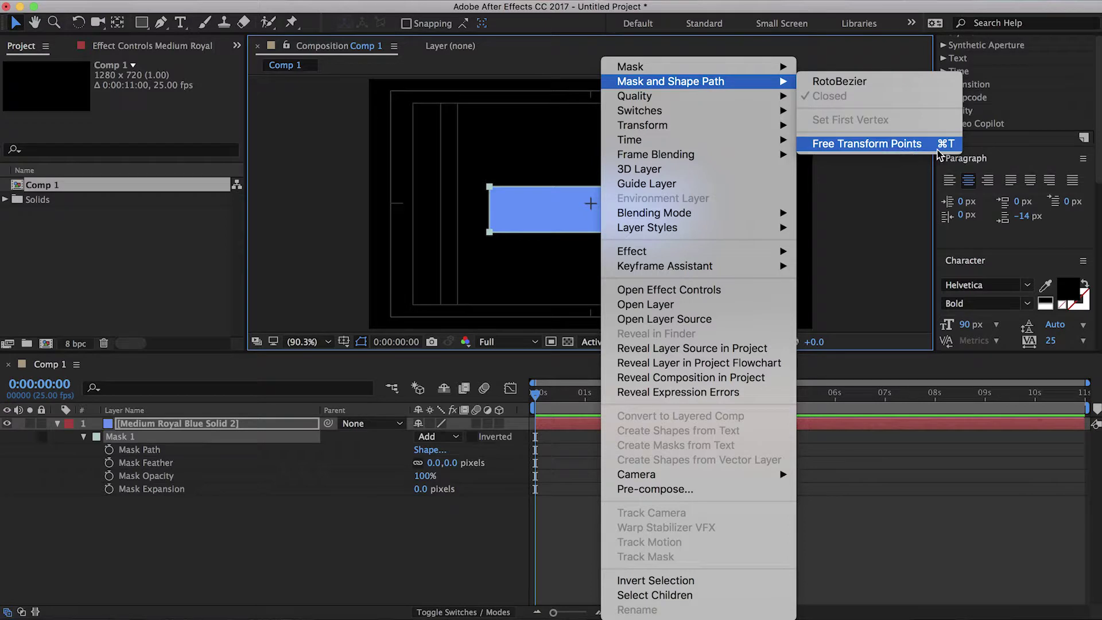
left_click(867, 143)
mouse_move(687, 209)
left_mouse_down()
mouse_move(660, 209)
mouse_move(697, 210)
left_mouse_up()
left_click(170, 423)
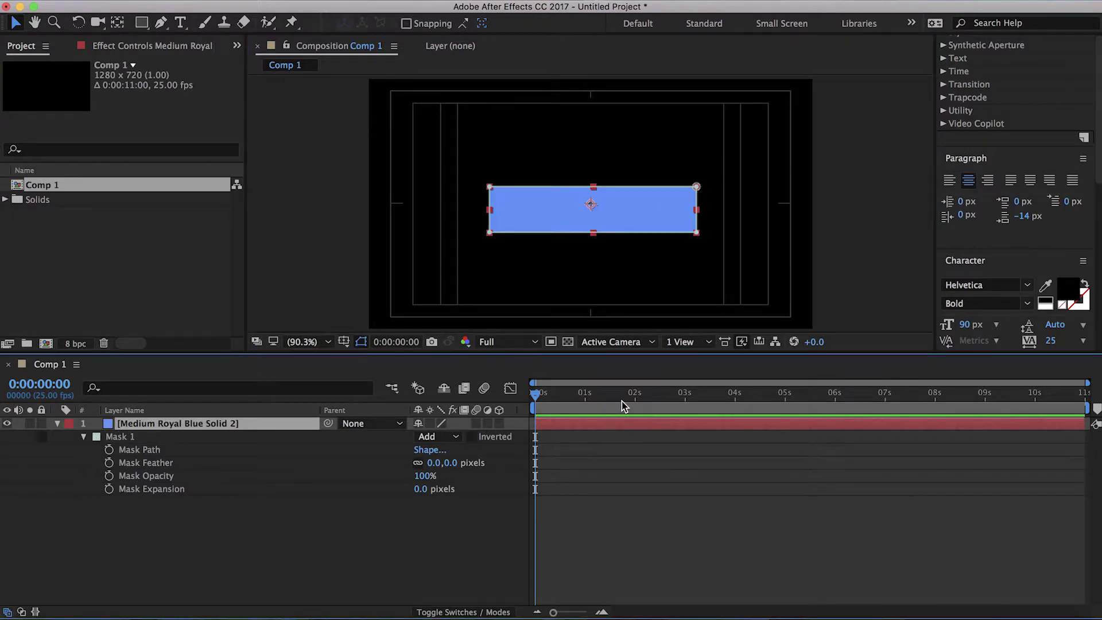
End the work area at 3 seconds and trim the composition to it
left_click(687, 407)
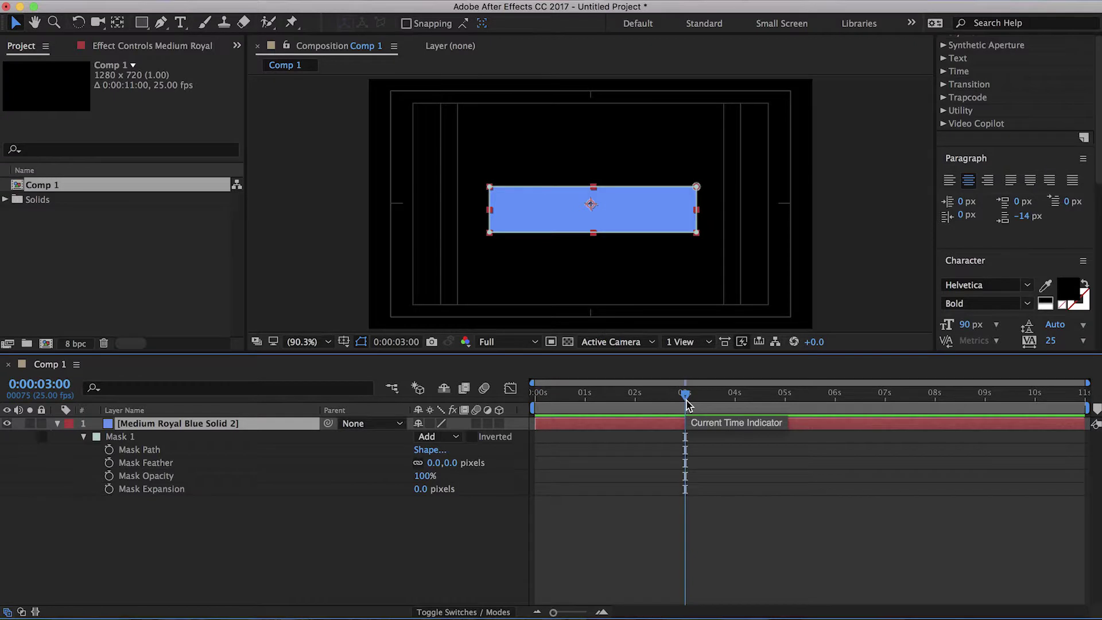
key("n")
right_click(660, 408)
left_click(713, 448)
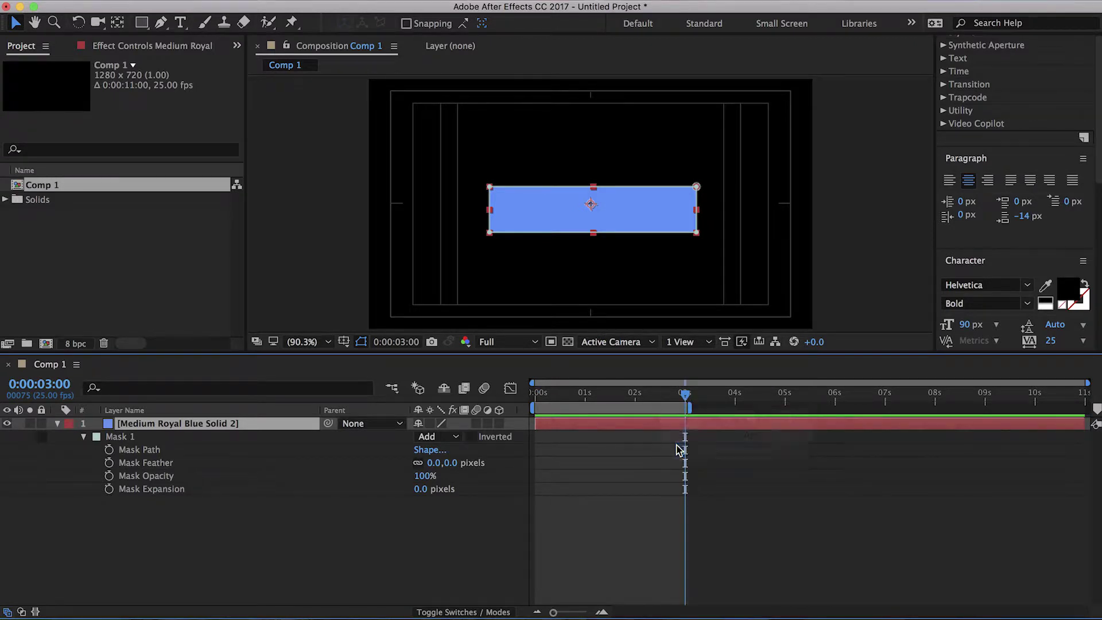
Keyframe Mask Path with the full bar at 1 second and the mask collapsed onto its left edge at 0 seconds
left_click(631, 402)
left_click_drag(734, 397, 410, 415)
left_click(109, 450)
key("super+t")
left_click_drag(699, 208, 490, 219)
left_click(241, 539)
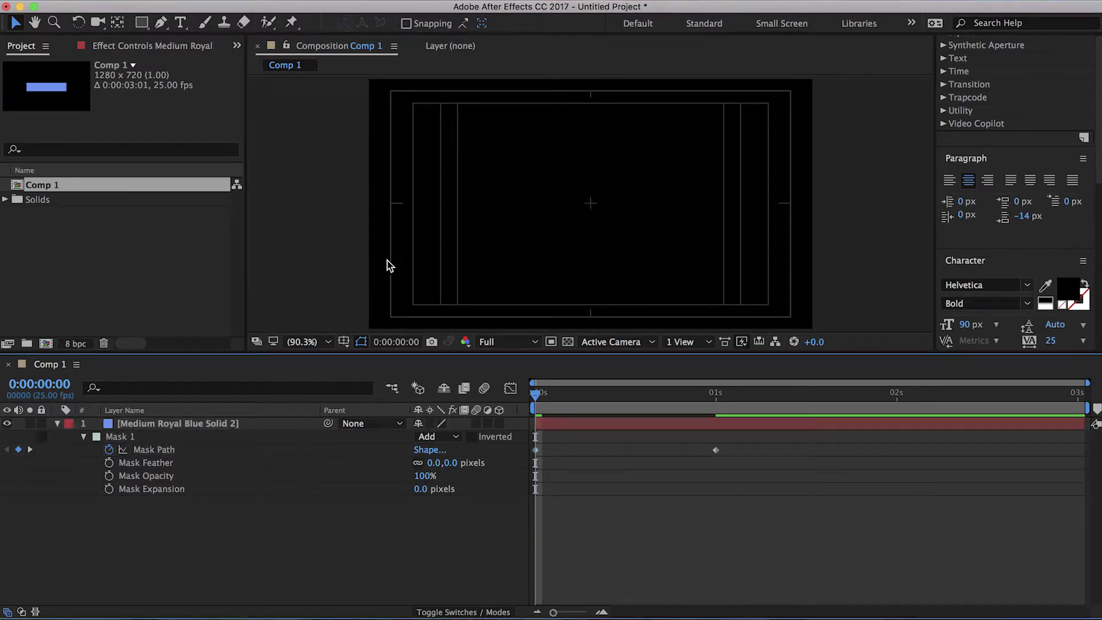
Keyframe Mask Expansion at 0 pixels at 1 second and -1 pixel at 0 seconds, and preview the reveal
scroll(506, 223, "up", 3)
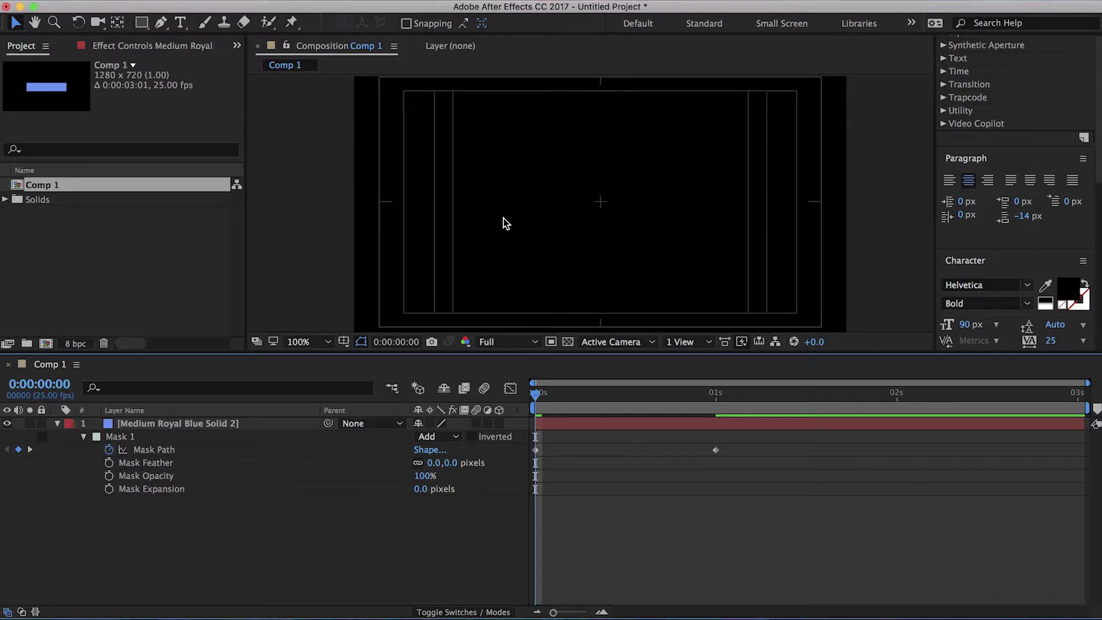
key("shift+slash")
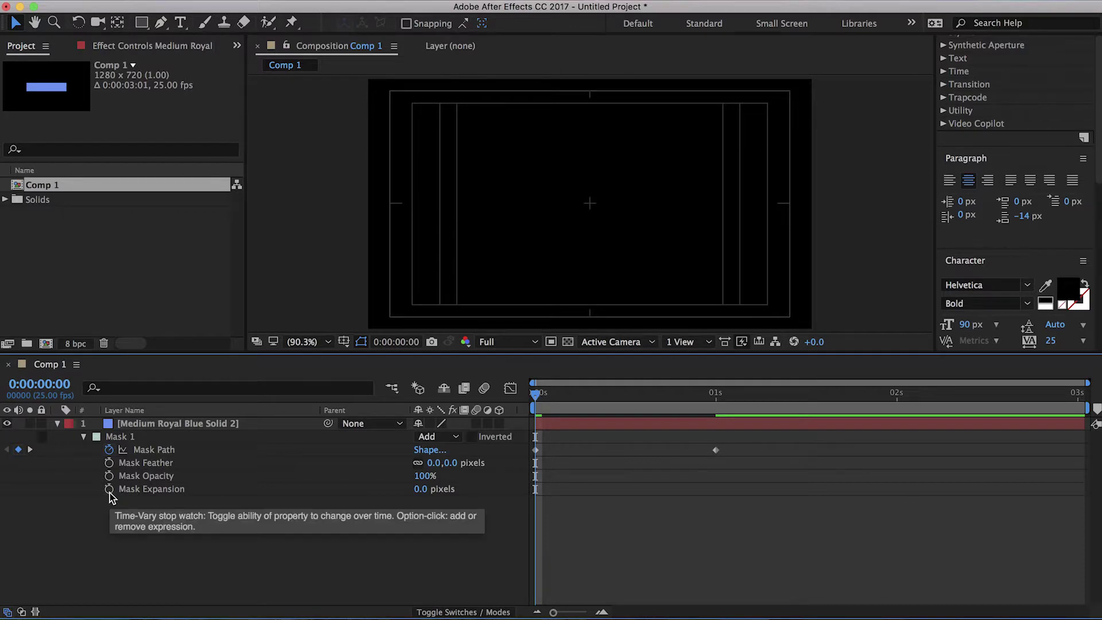
key("k")
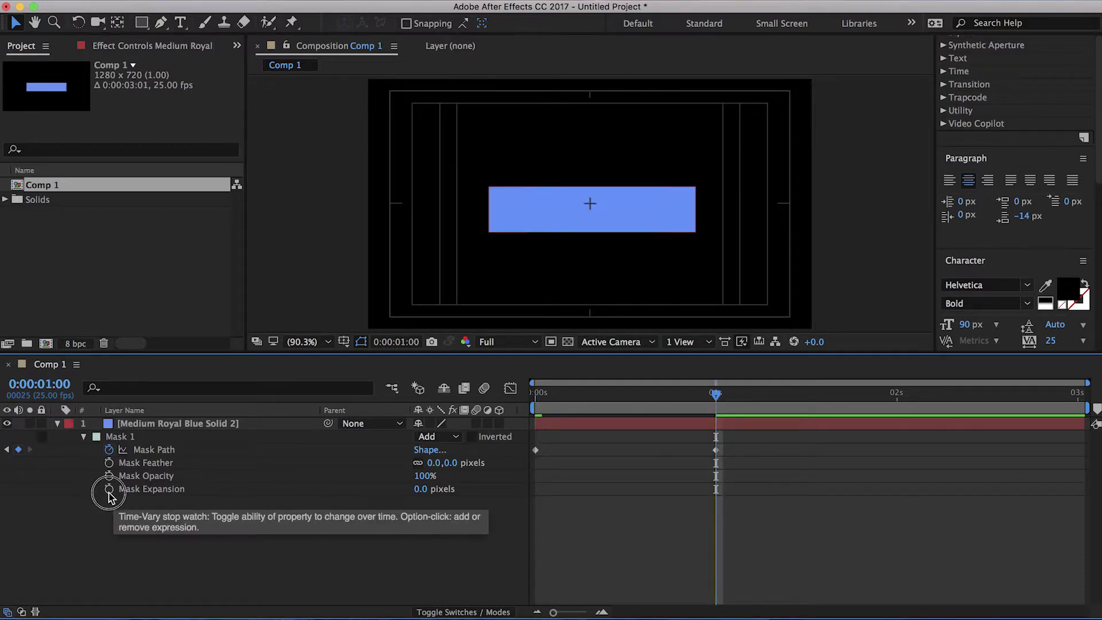
left_click(109, 489)
key("j")
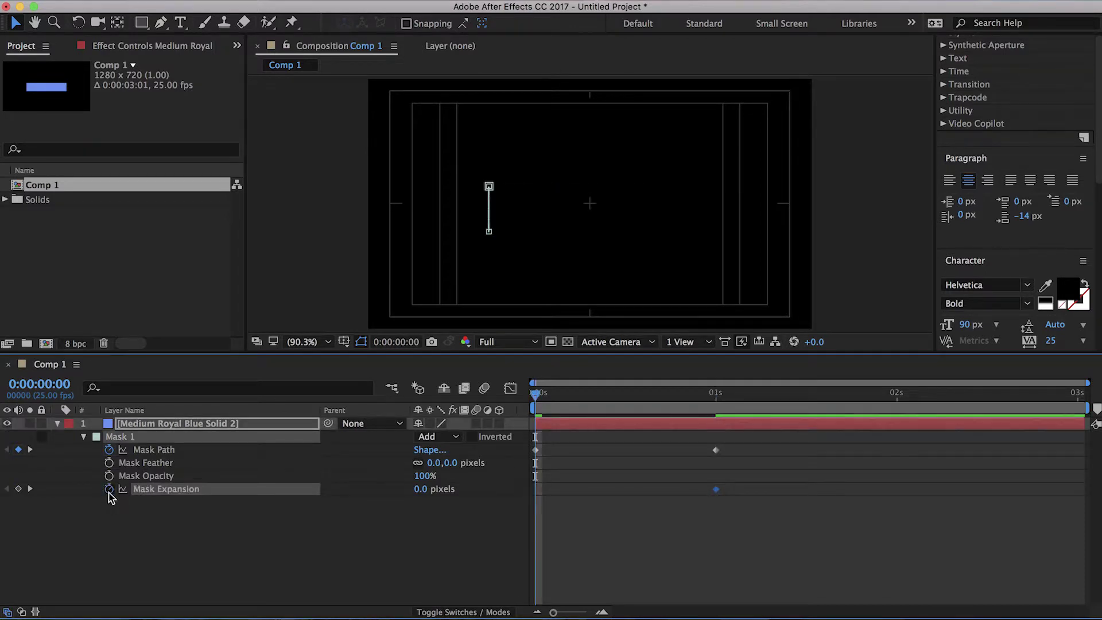
left_click(422, 490)
left_click(406, 566)
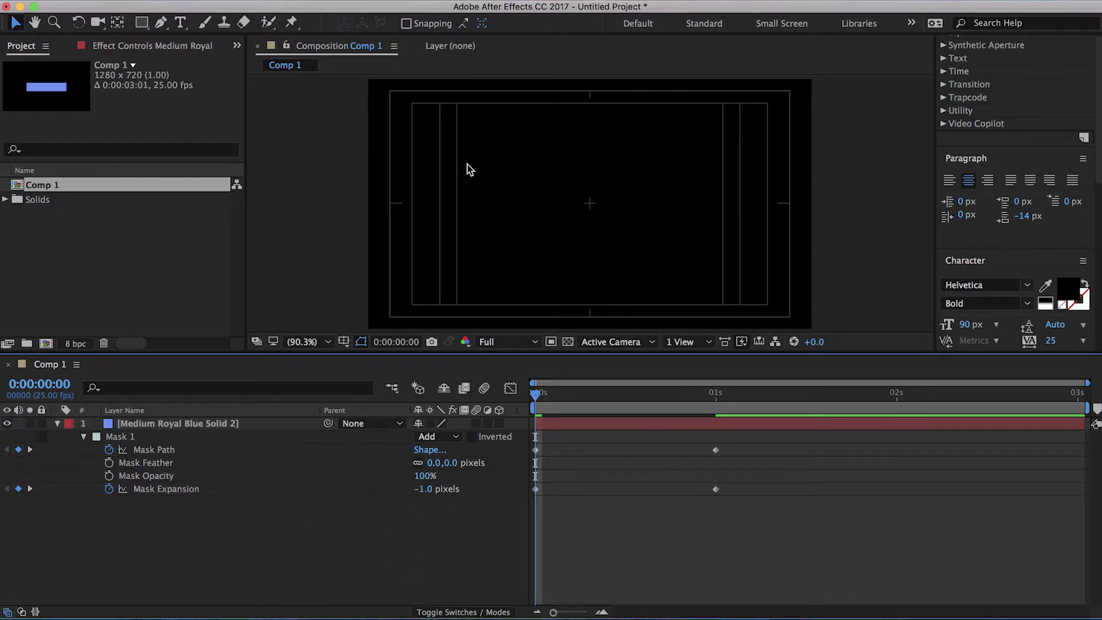
key("space")
left_click(594, 402)
key("Home")
Apply Easy Ease In to the 1-second Mask Path keyframe, stretch its speed handle to about half the interval, and preview
left_click_drag(739, 447, 677, 468)
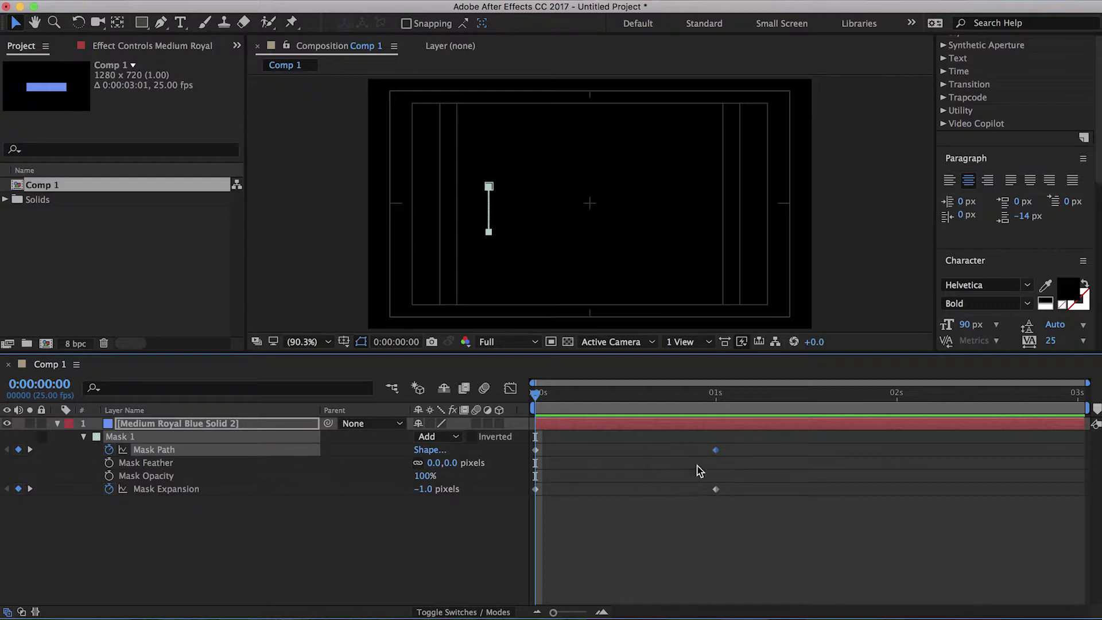
left_click(510, 388)
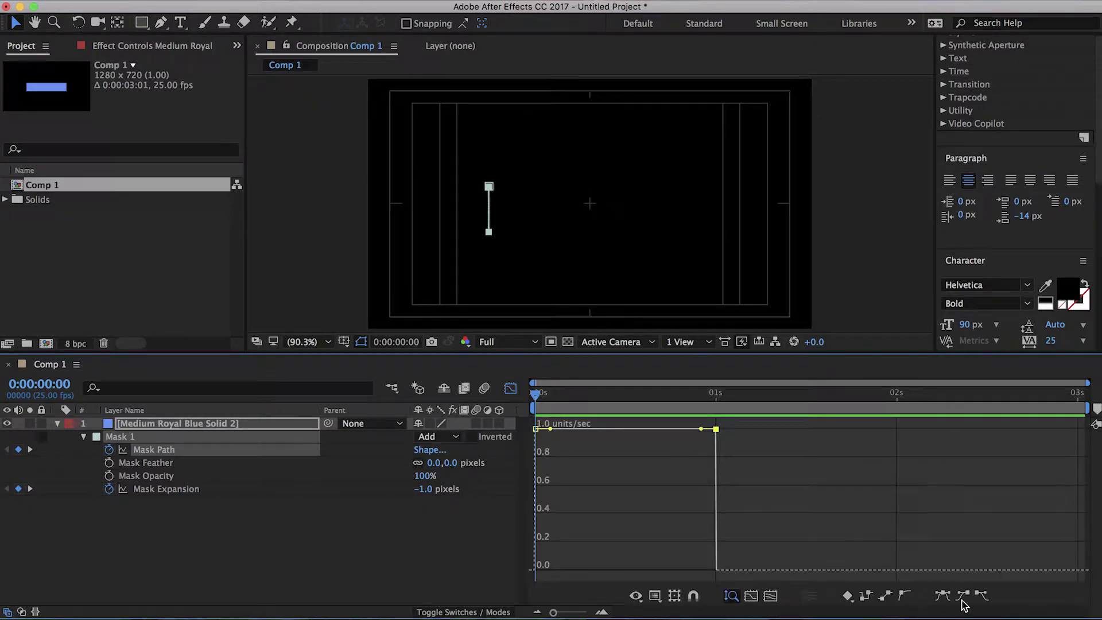
left_click(962, 595)
left_click_drag(687, 572, 626, 570)
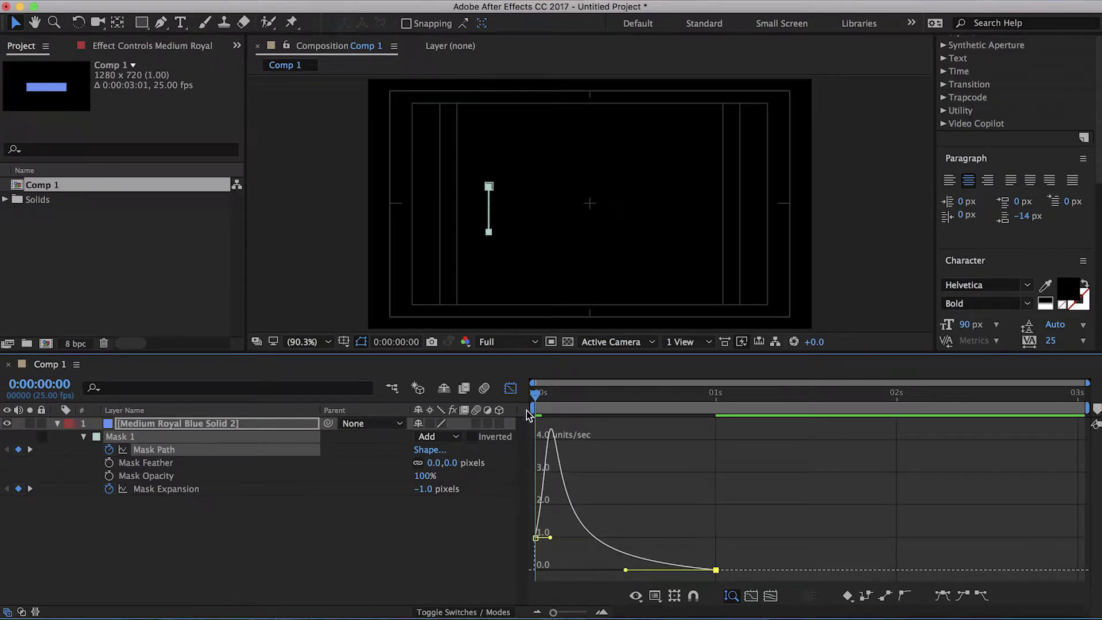
left_click(510, 388)
left_click(449, 527)
key("space")
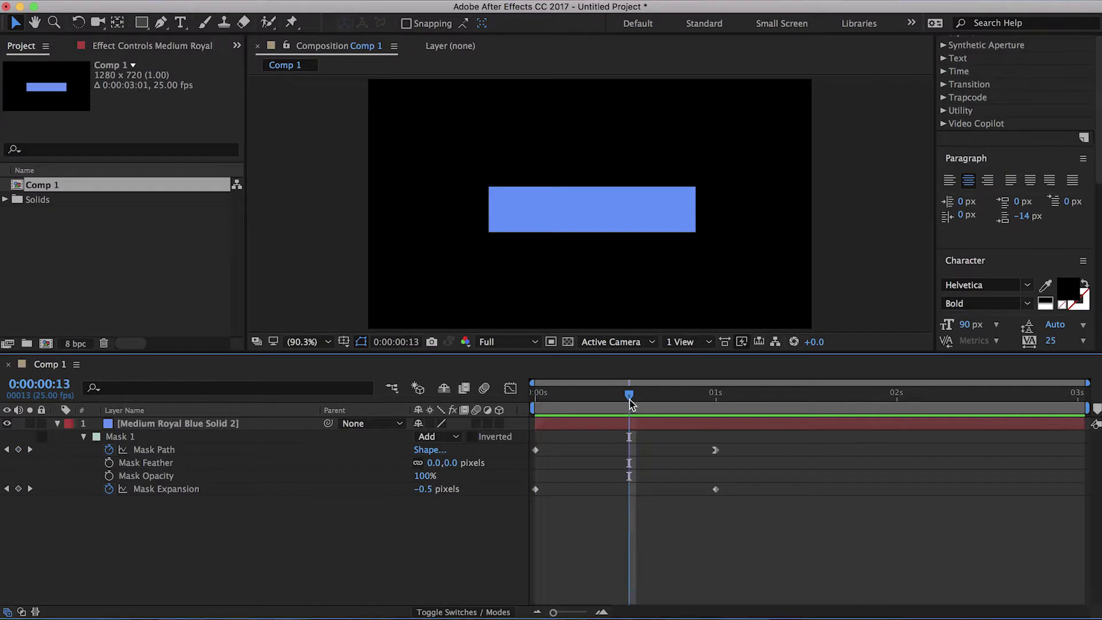
left_click_drag(695, 395, 377, 531)
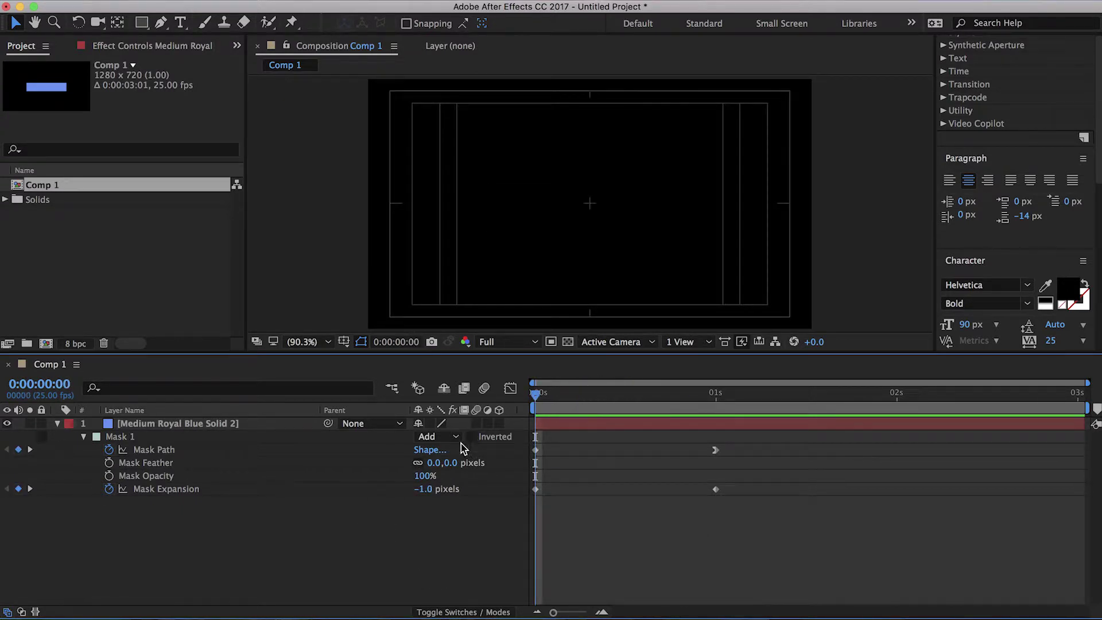
Enable motion blur for the composition and the blue solid layer, and preview the animation
left_click(484, 388)
left_click(475, 423)
key("space")
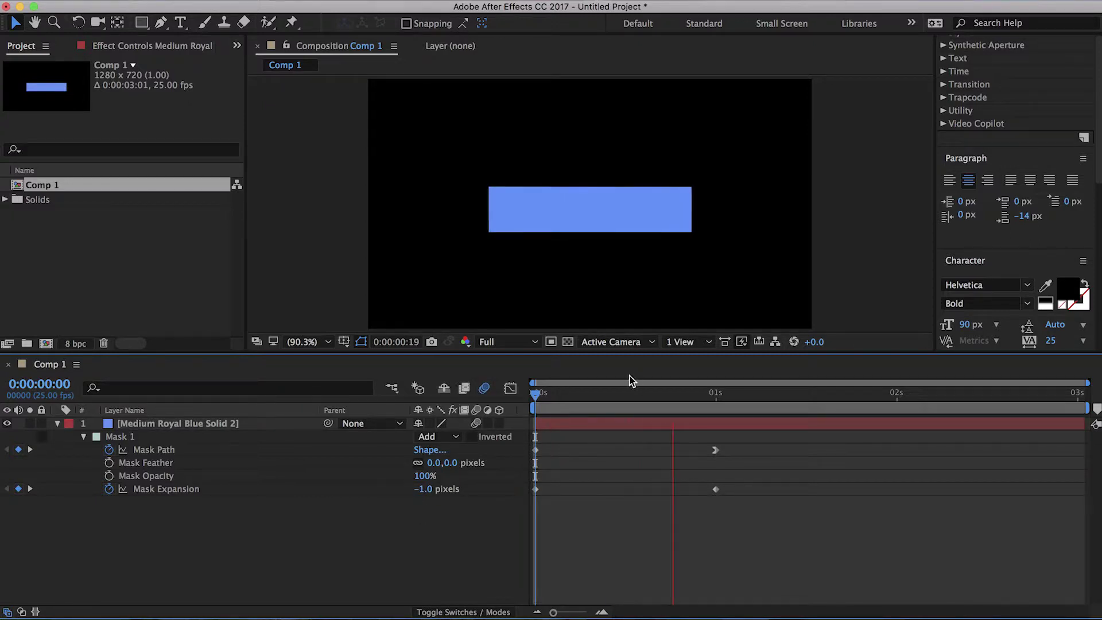
left_click(622, 396)
key("Home")
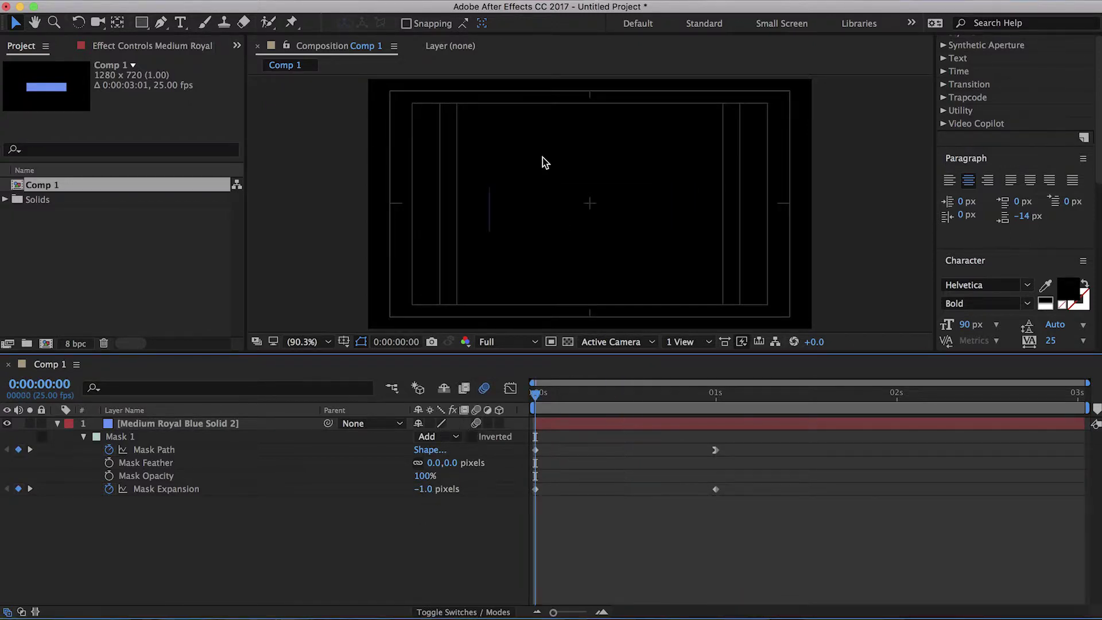
Set the Mask Expansion keyframe at 0 seconds to -2 pixels
left_click(424, 489)
type("-2")
key("Return")
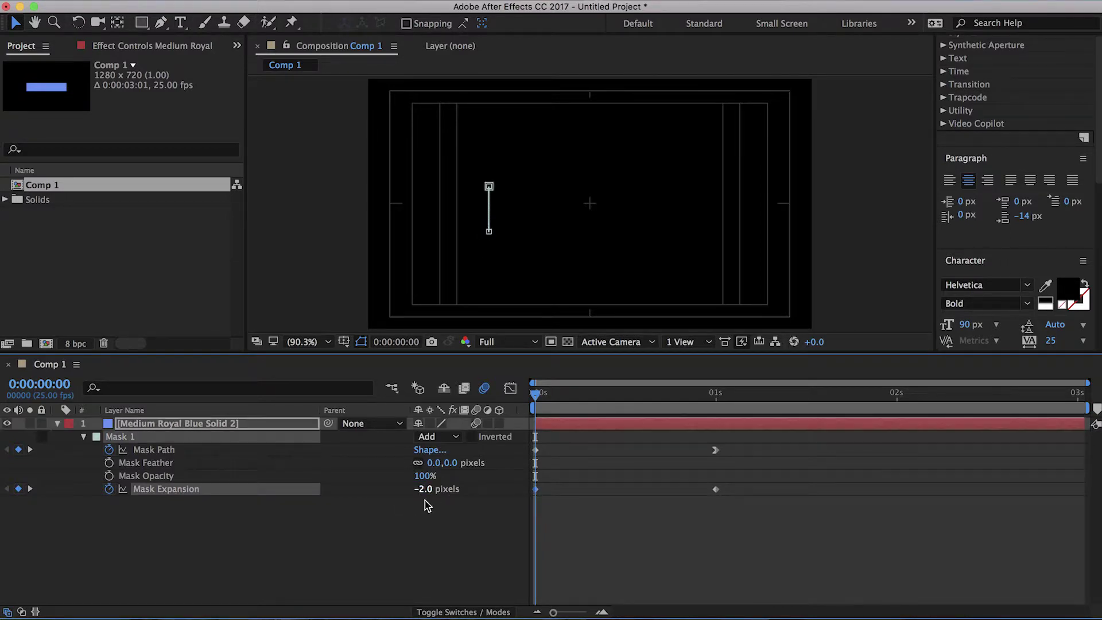
left_click(400, 530)
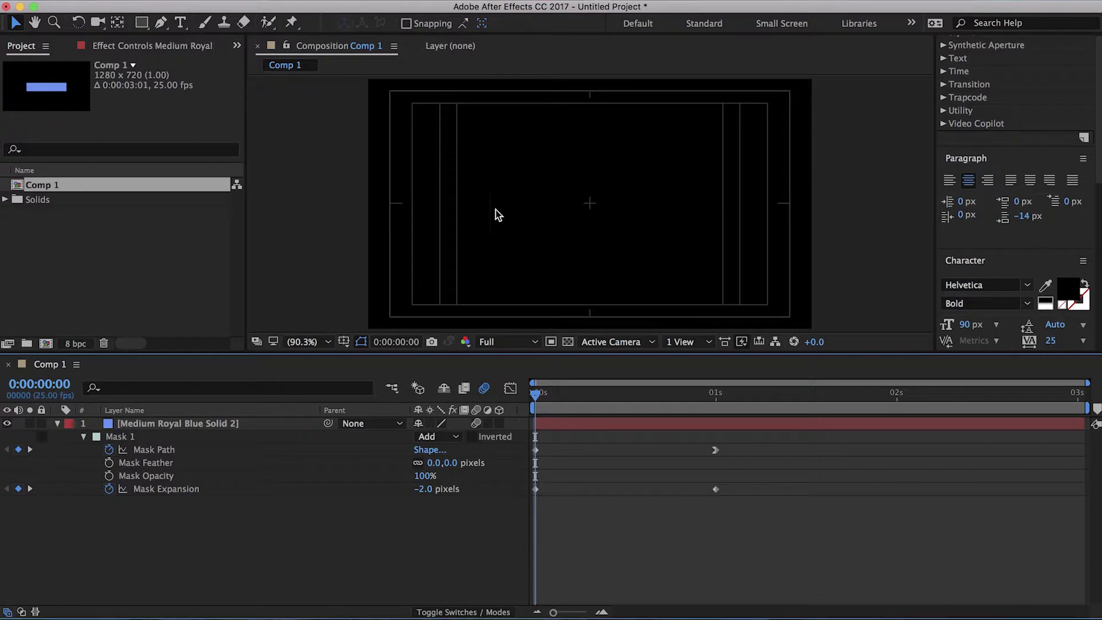
Set the Mask Expansion keyframe at 0 seconds to -3 pixels and preview the animation
left_click(427, 489)
type("-3")
key("Return")
left_click(421, 539)
key("space")
left_click(566, 405)
Select Mask 1 on the blue solid layer and move the current time to frame 11
left_click(57, 423)
left_click(58, 423)
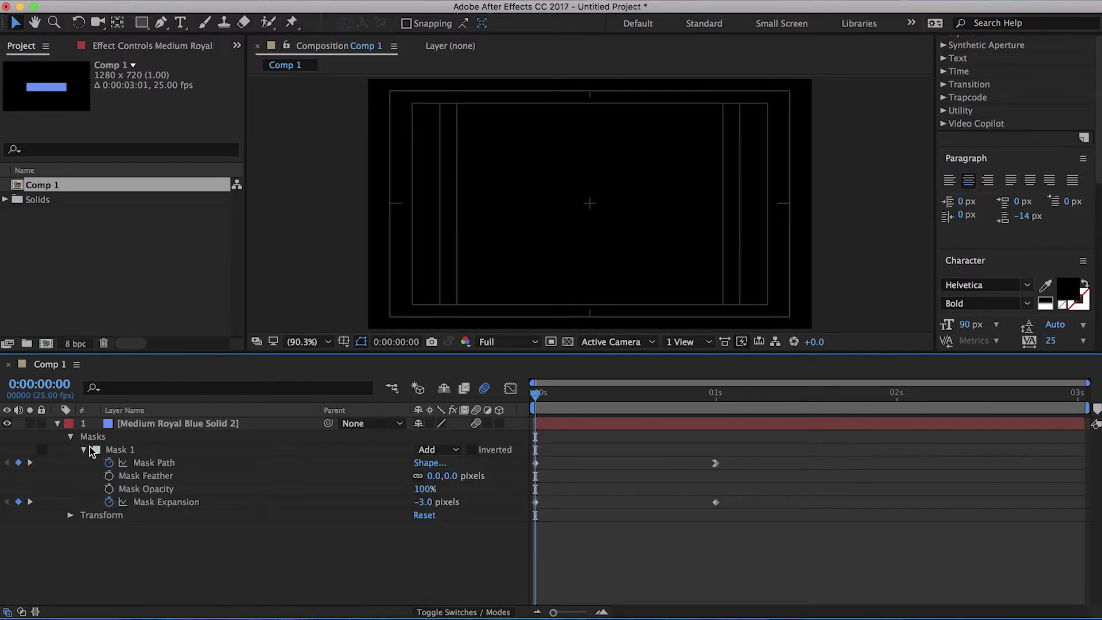
left_click(115, 450)
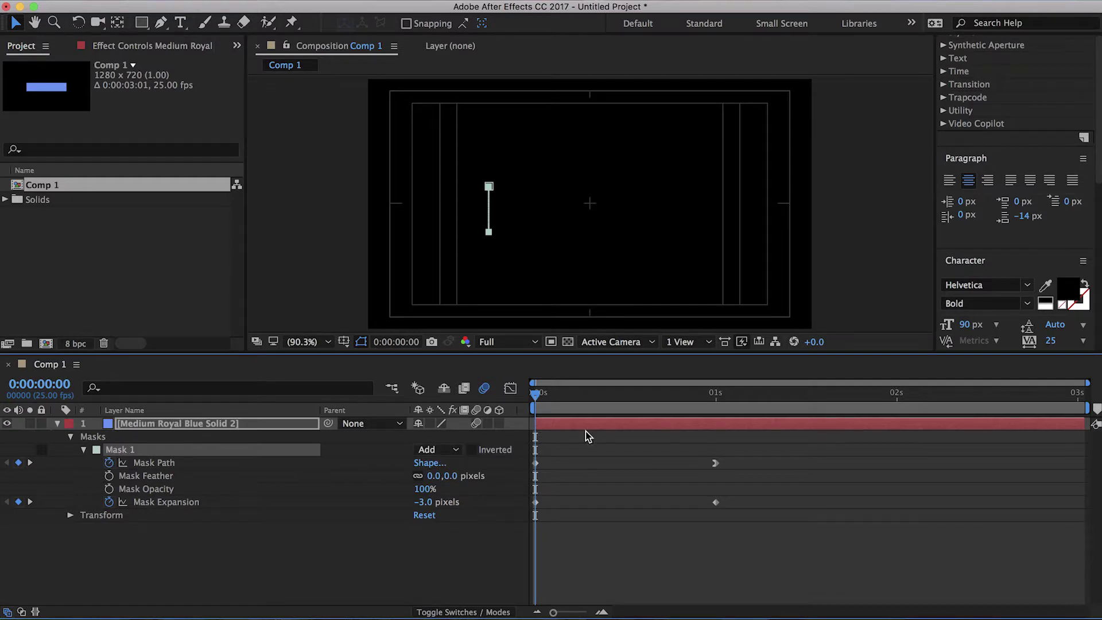
left_click_drag(539, 396, 615, 396)
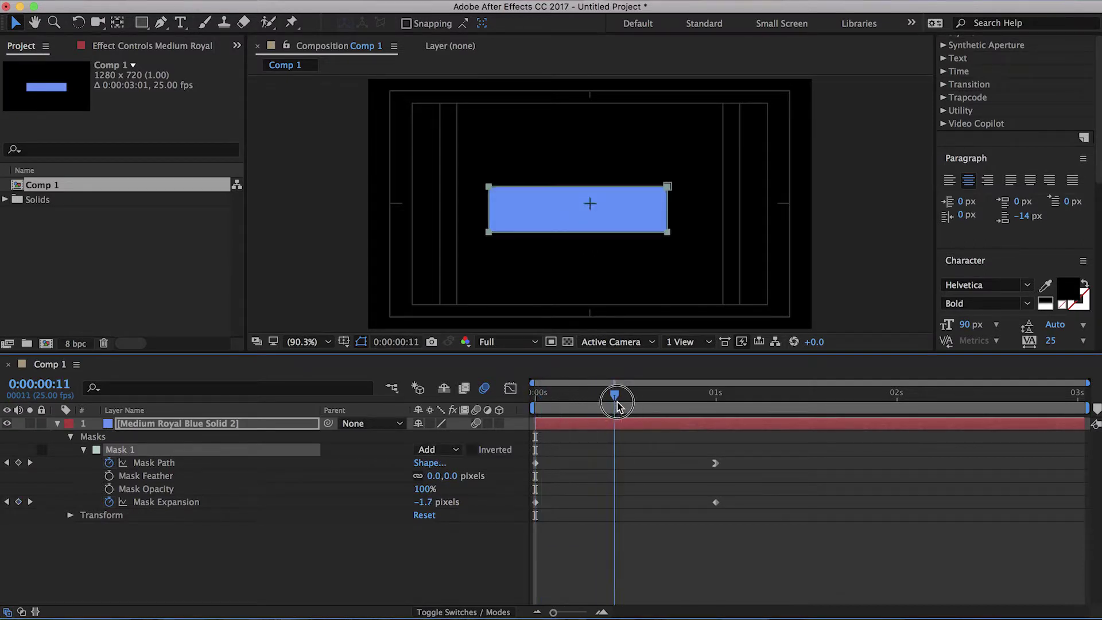
Try the None mode on Mask 1 and return the mask to Add
left_click(435, 453)
left_click(441, 465)
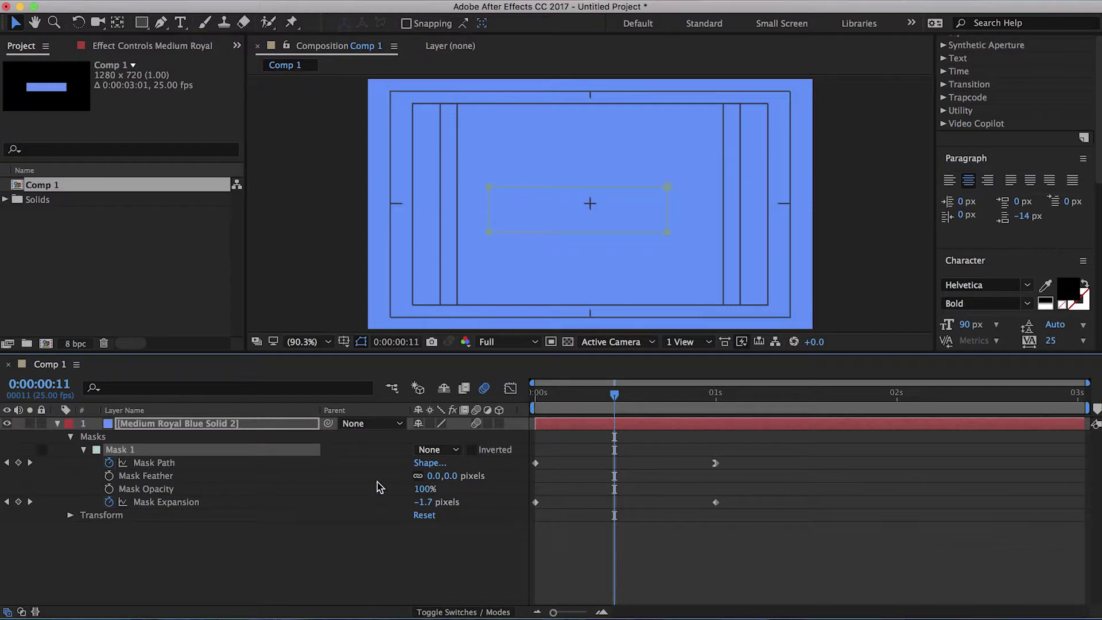
left_click(437, 450)
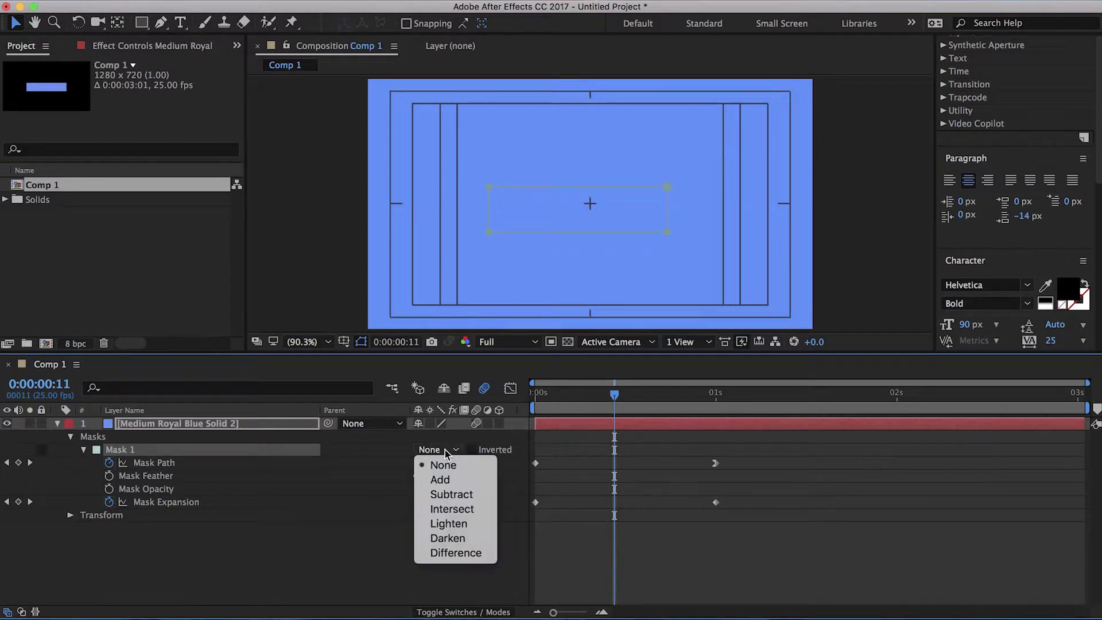
left_click(447, 480)
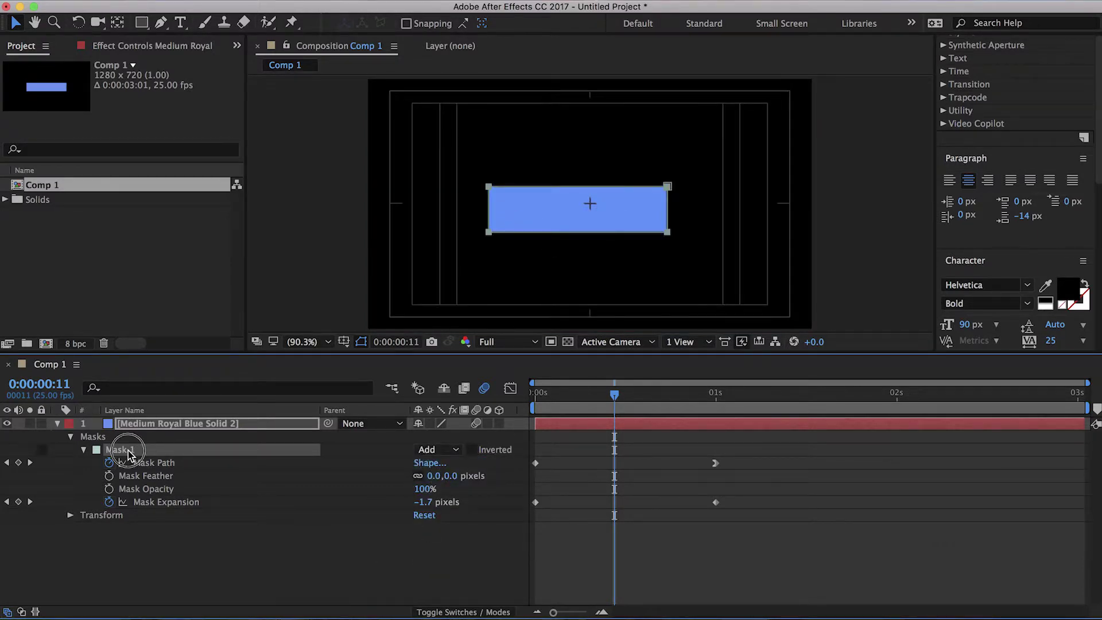
Duplicate Mask 1 twice and expand both copies' properties, enlarging the timeline area to show all three masks
key("super+d")
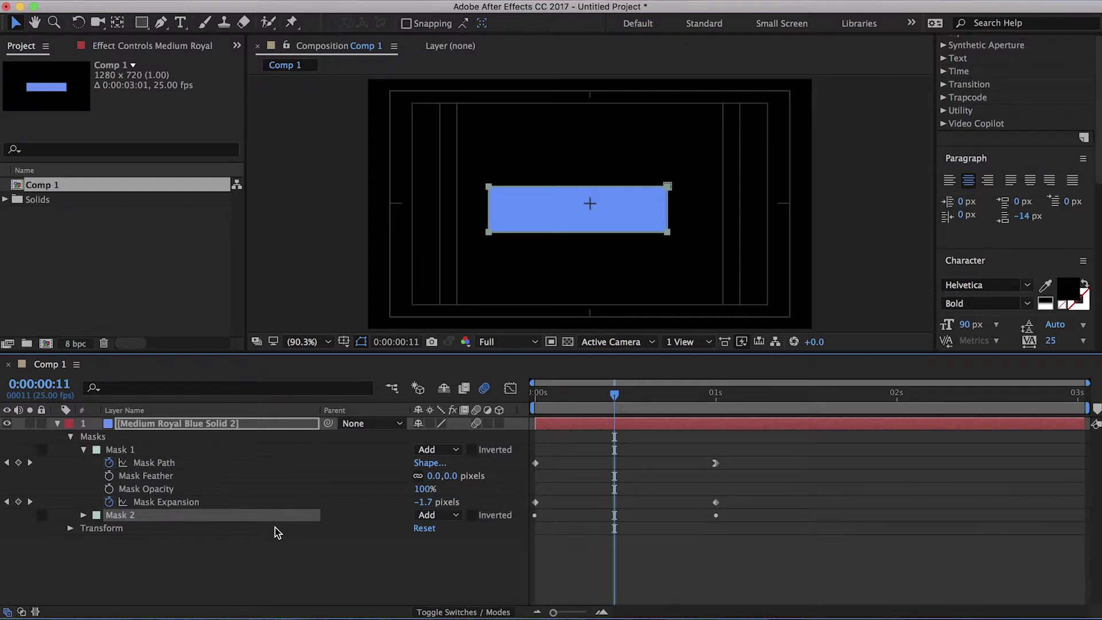
key("super+d")
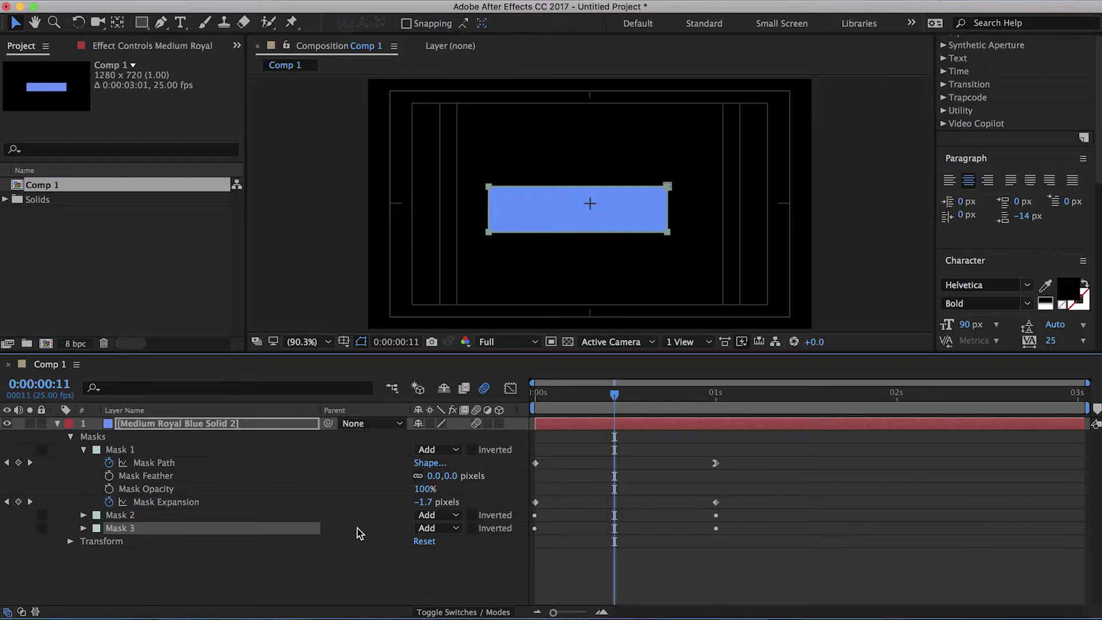
left_click(83, 528)
left_click(84, 515)
scroll(332, 502, "down", 2)
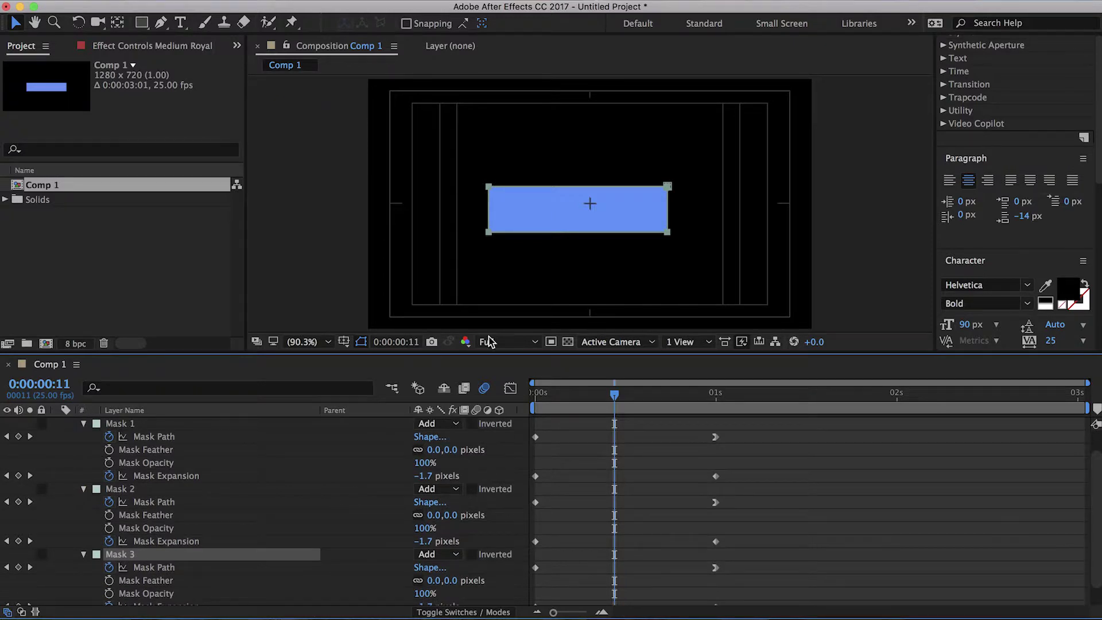
left_click_drag(503, 353, 505, 285)
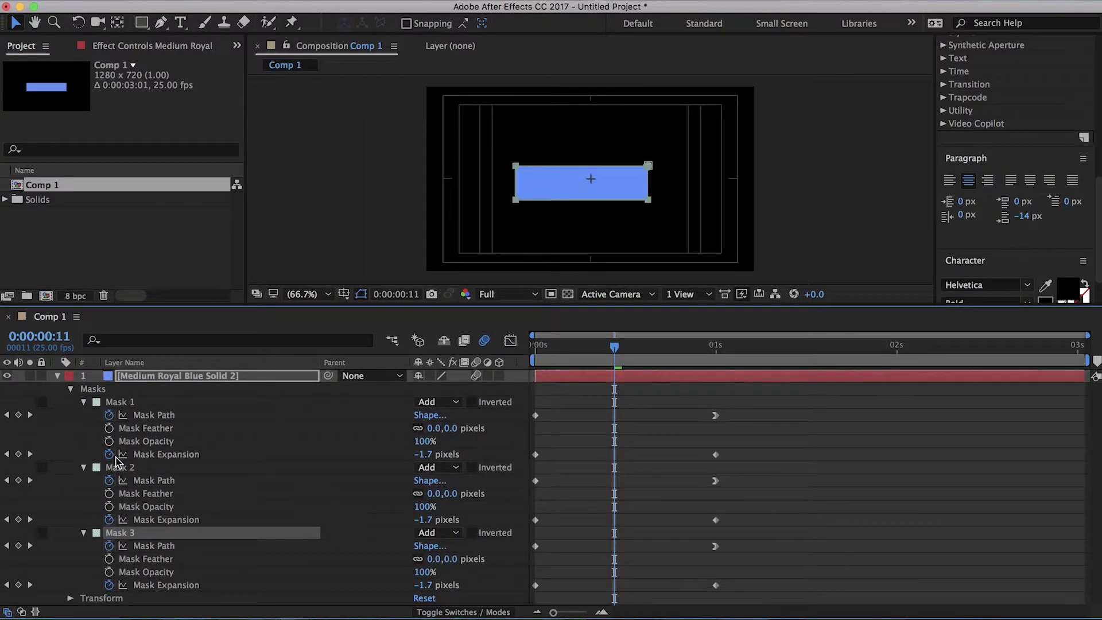
Set Mask 2's mode to Subtract and preview the animation from 0 seconds
left_click(435, 468)
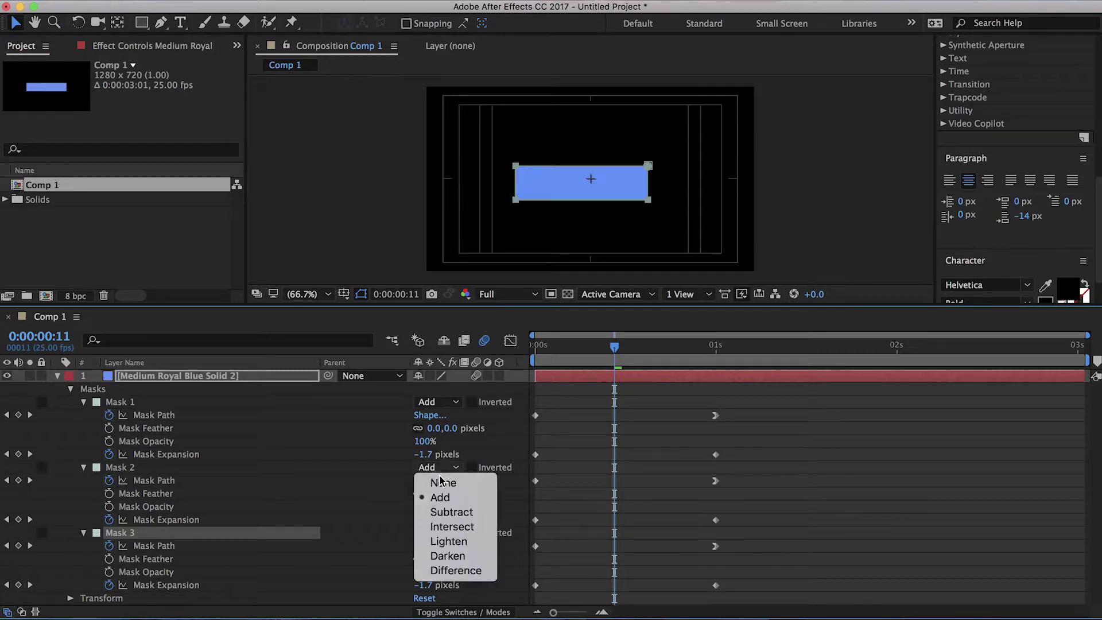
left_click(451, 512)
left_click_drag(617, 346, 451, 381)
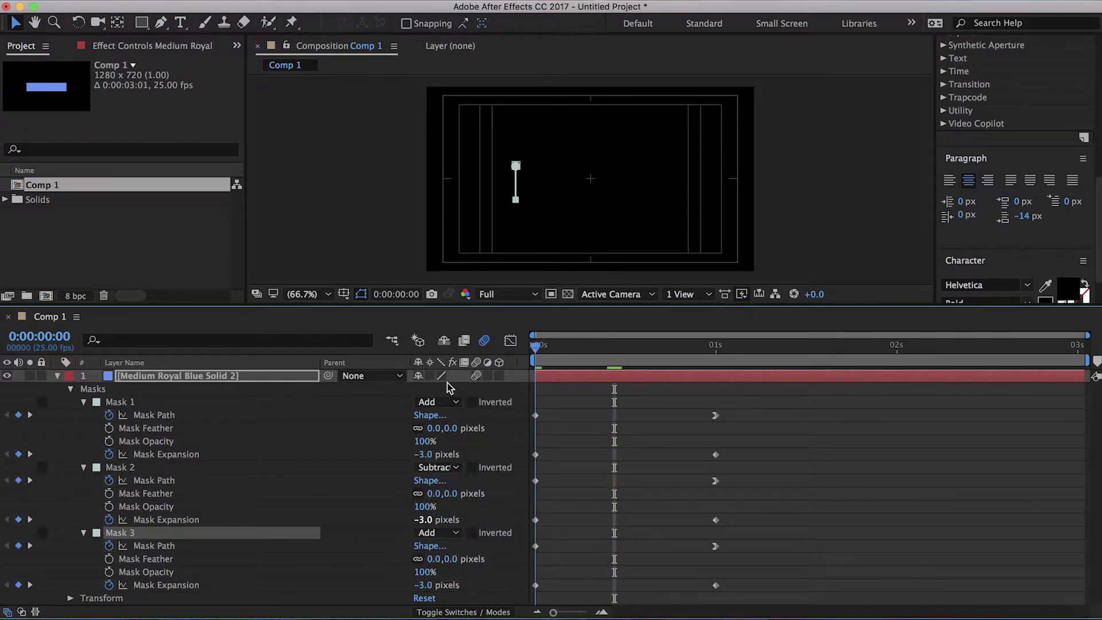
key("space")
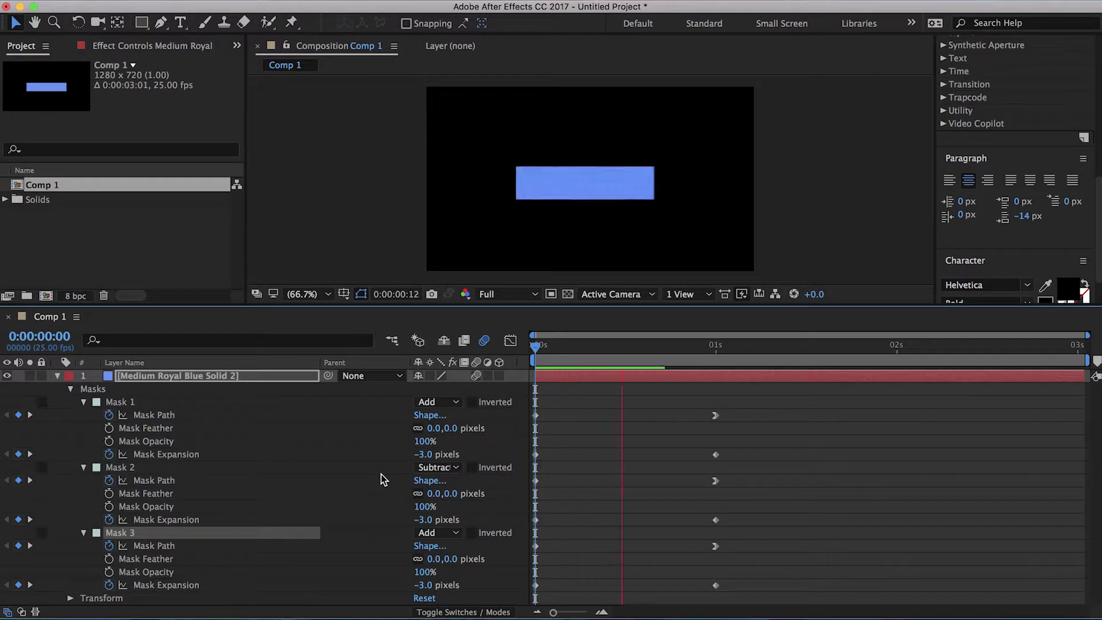
left_click(607, 346)
left_click_drag(617, 348, 509, 374)
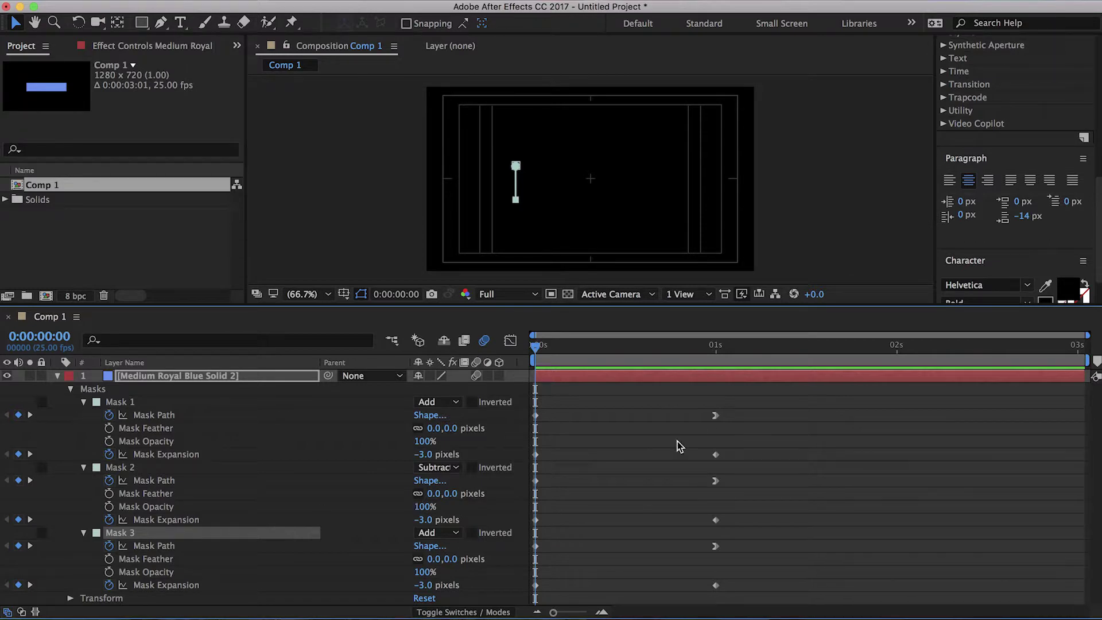
Advance the current time frame by frame from 0 seconds to frame 4
left_click_drag(738, 540, 536, 598)
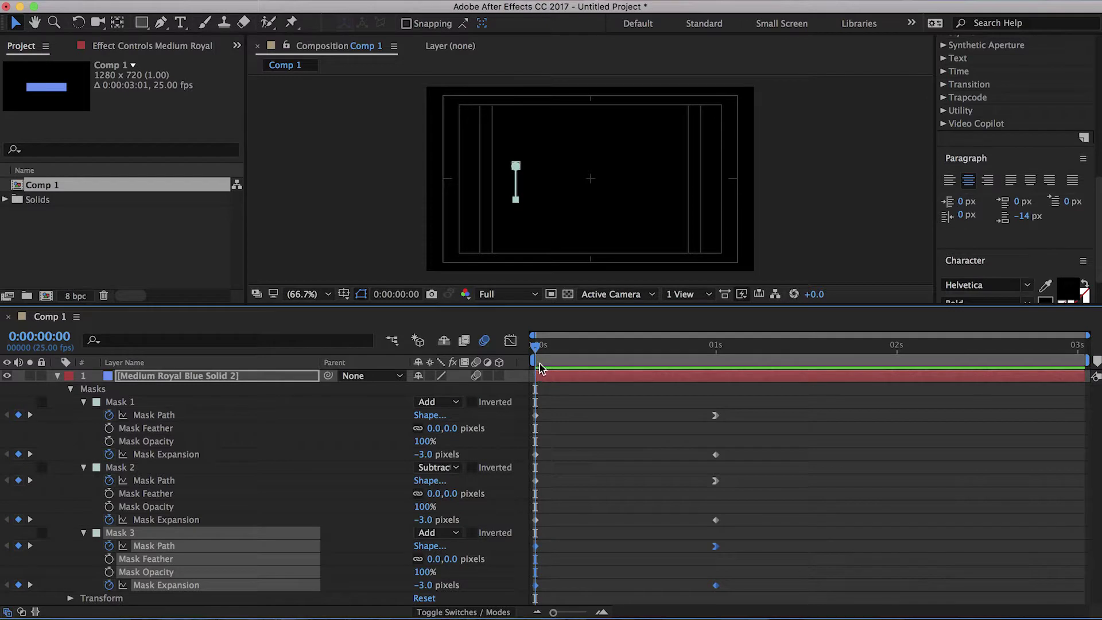
left_click_drag(534, 347, 533, 351)
key("Page_Down")
key("Page_Down")
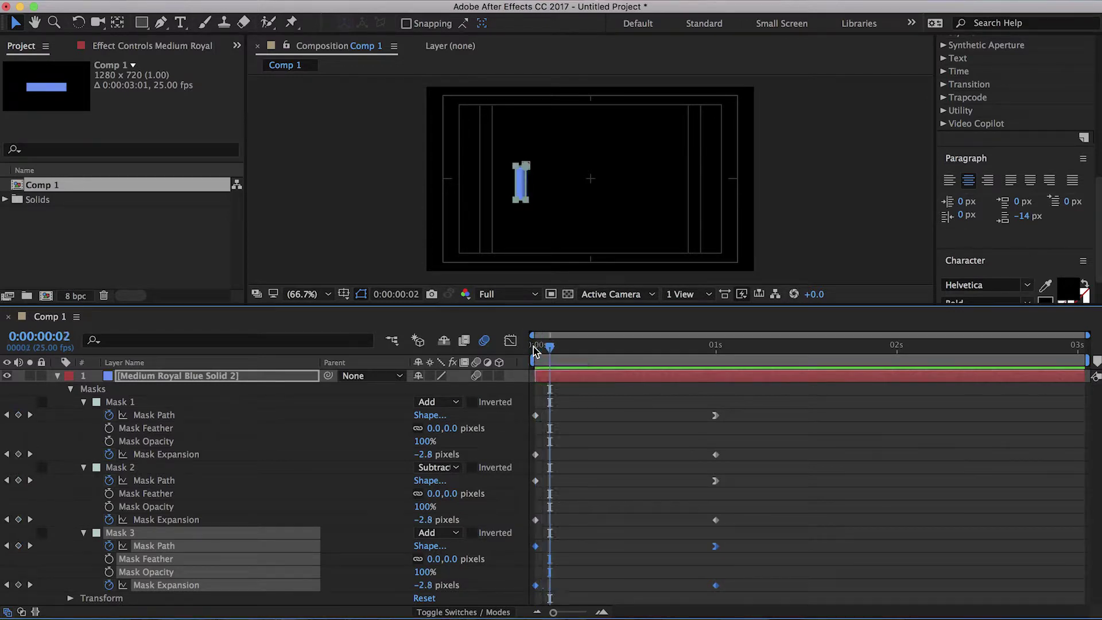
key("Page_Down")
key("Page_Down")
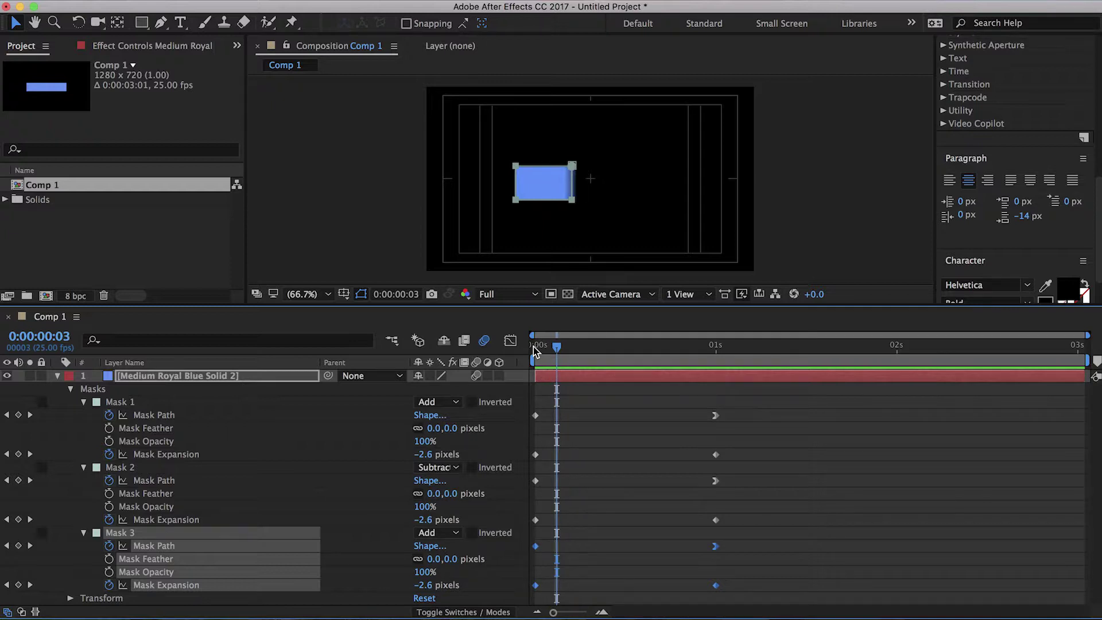
left_click_drag(743, 445, 523, 591)
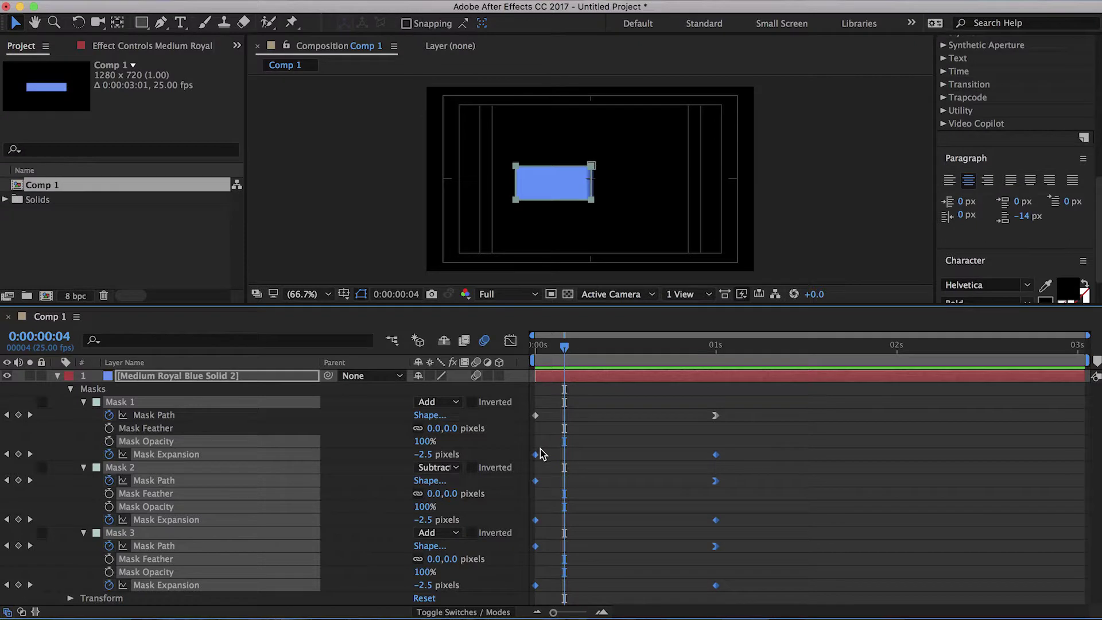
left_click_drag(539, 451, 559, 459)
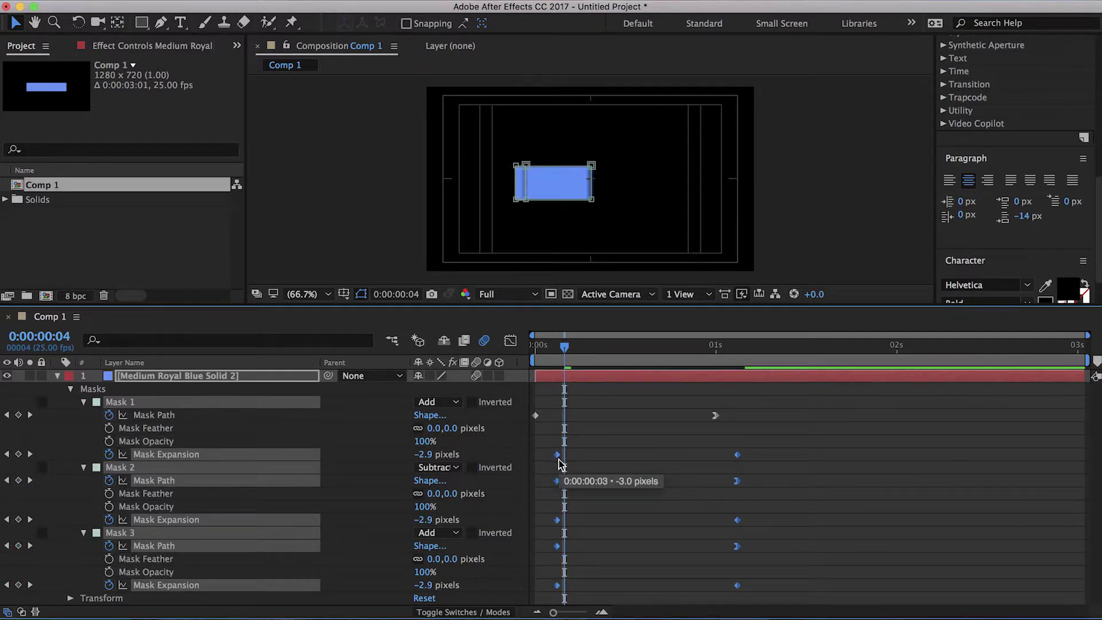
key("super+z")
Offset Mask 2's path and expansion keyframes to start at frame 4 and Mask 3's to start at frame 7
left_click_drag(760, 481, 493, 600)
left_click_drag(537, 481, 565, 482)
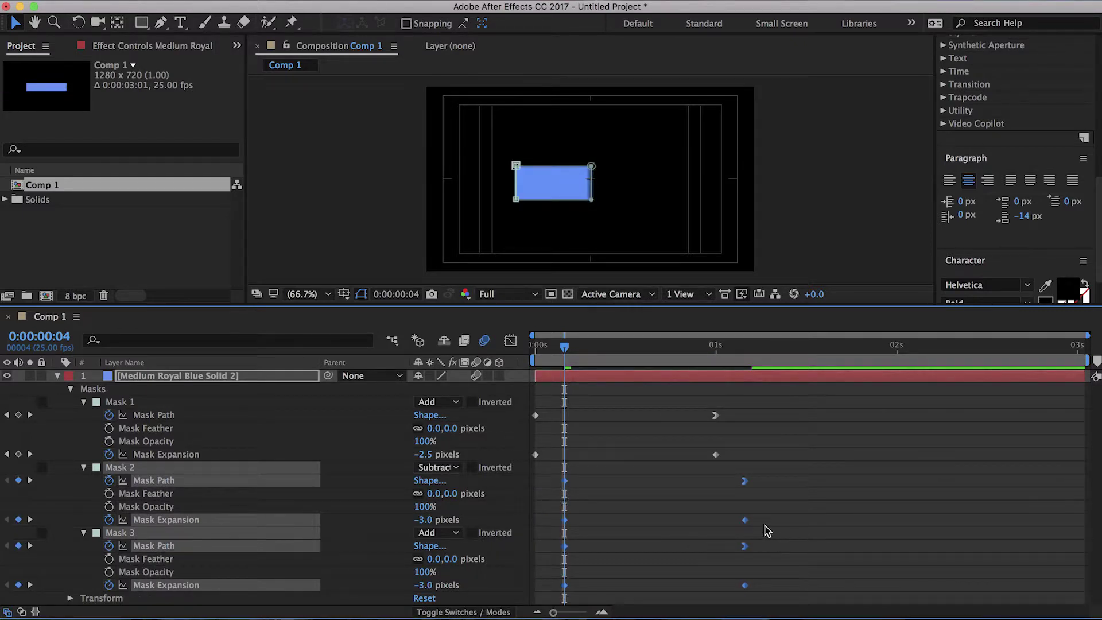
key("Page_Down")
key("Page_Down")
key("Page_Down")
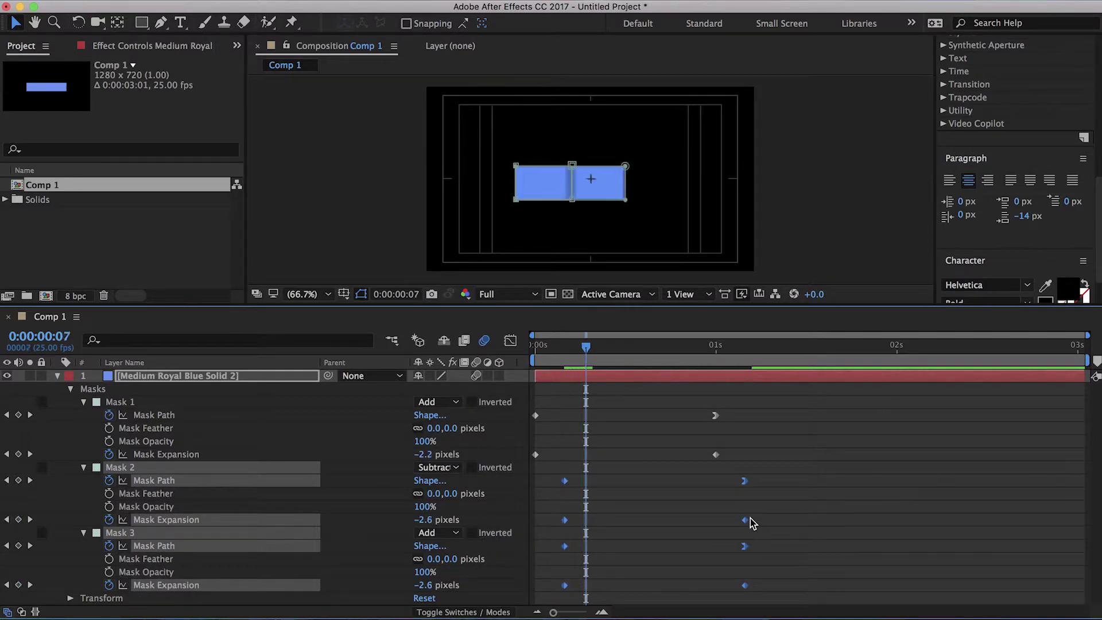
left_click_drag(780, 542, 551, 597)
left_click_drag(572, 549, 592, 555)
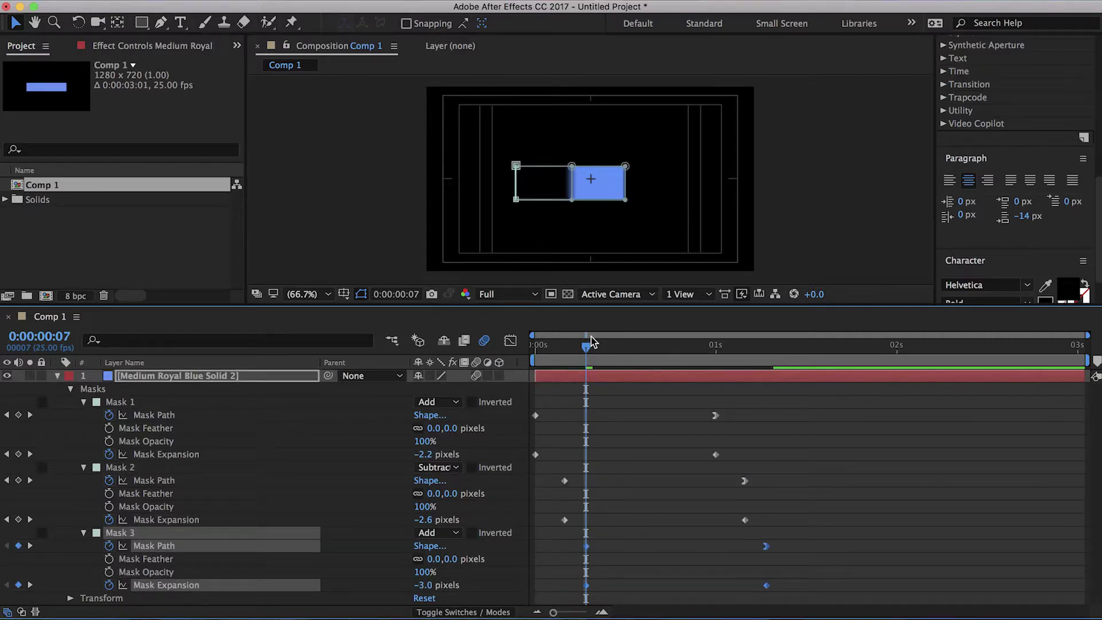
Shift Mask 3's path and expansion keyframes to start at frame 8 and preview the animation from 0 seconds
key("space")
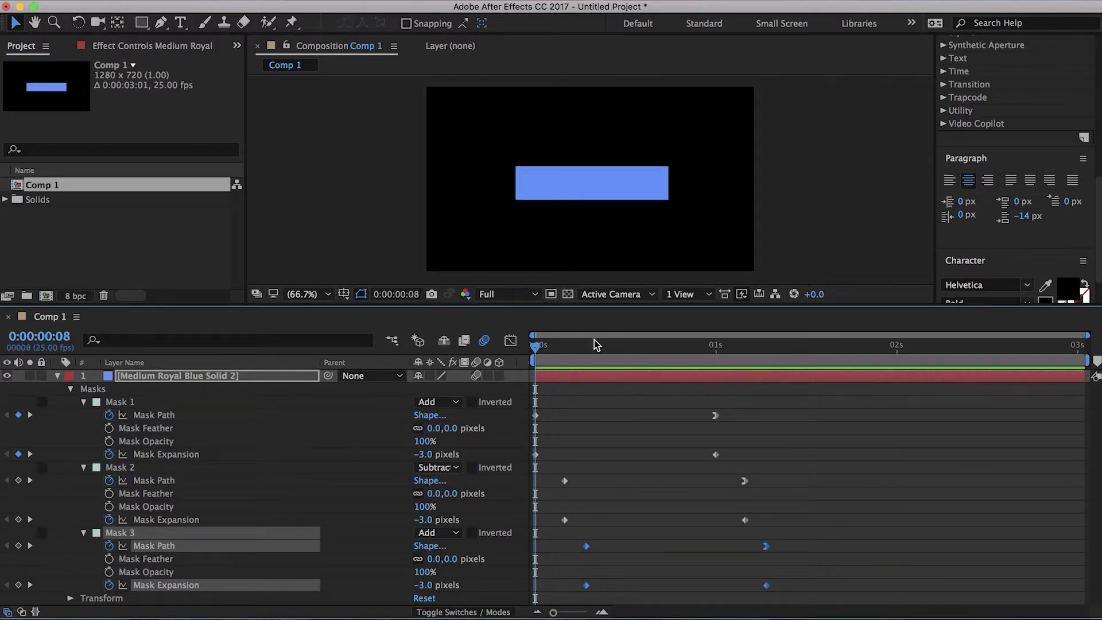
key("space")
left_click_drag(814, 542, 586, 597)
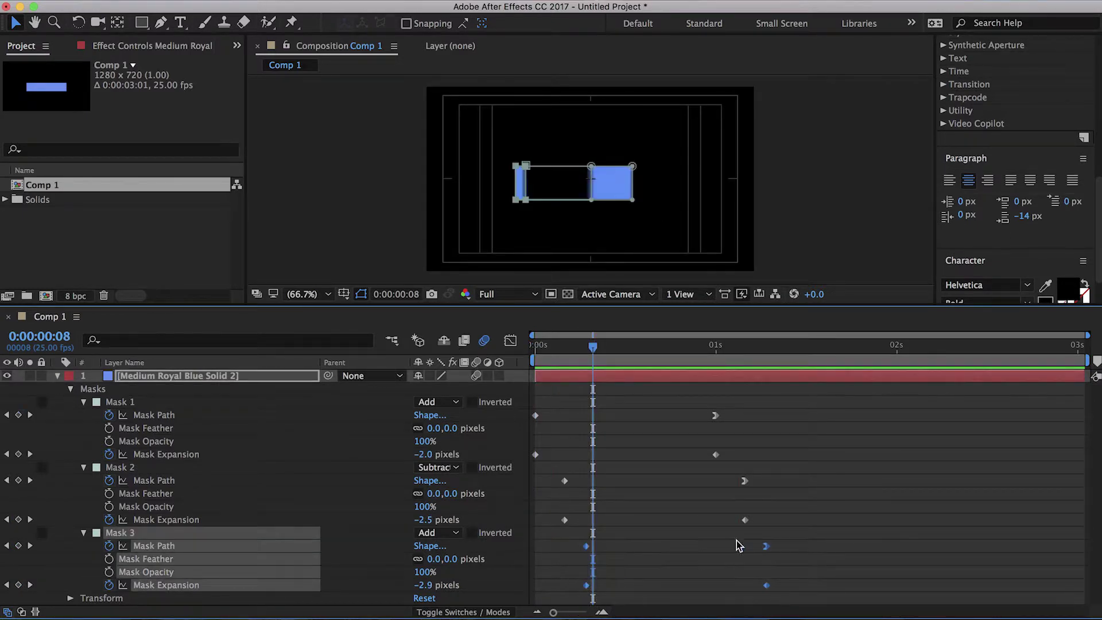
left_click_drag(768, 547, 775, 547)
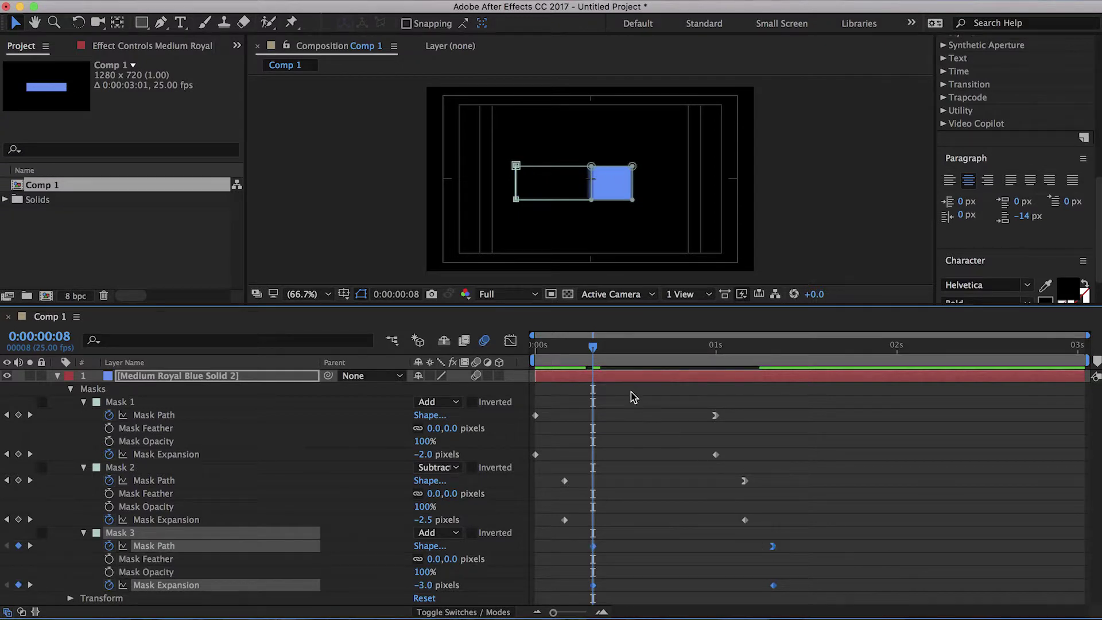
left_click_drag(593, 352, 511, 367)
key("space")
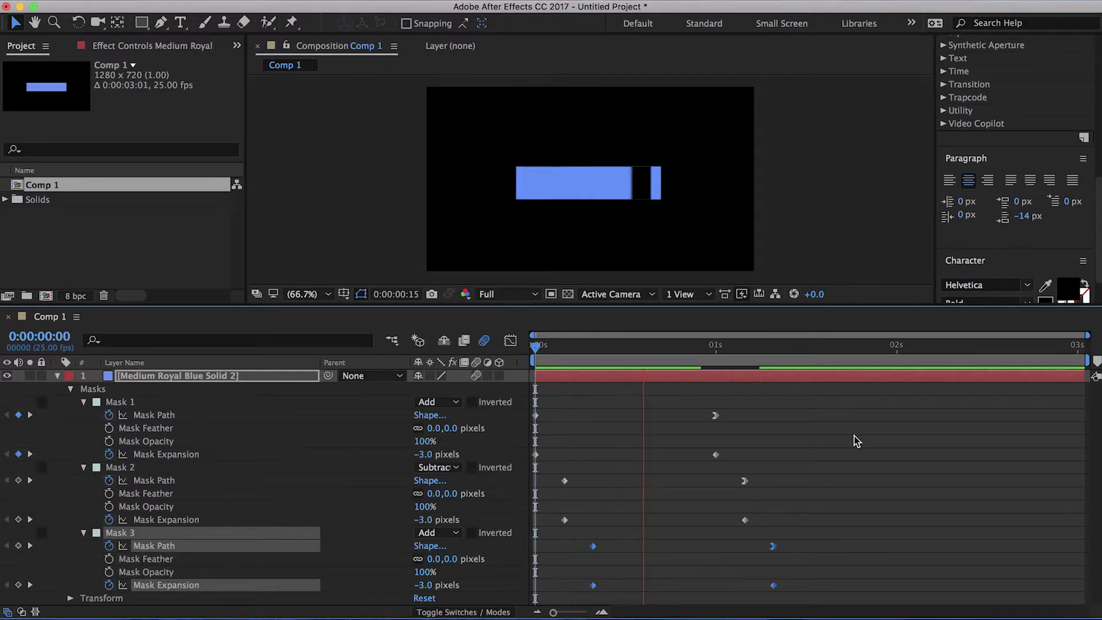
Try the Add mode on Mask 2 at frame 23 and return the mask to Subtract
left_click_drag(635, 345, 701, 346)
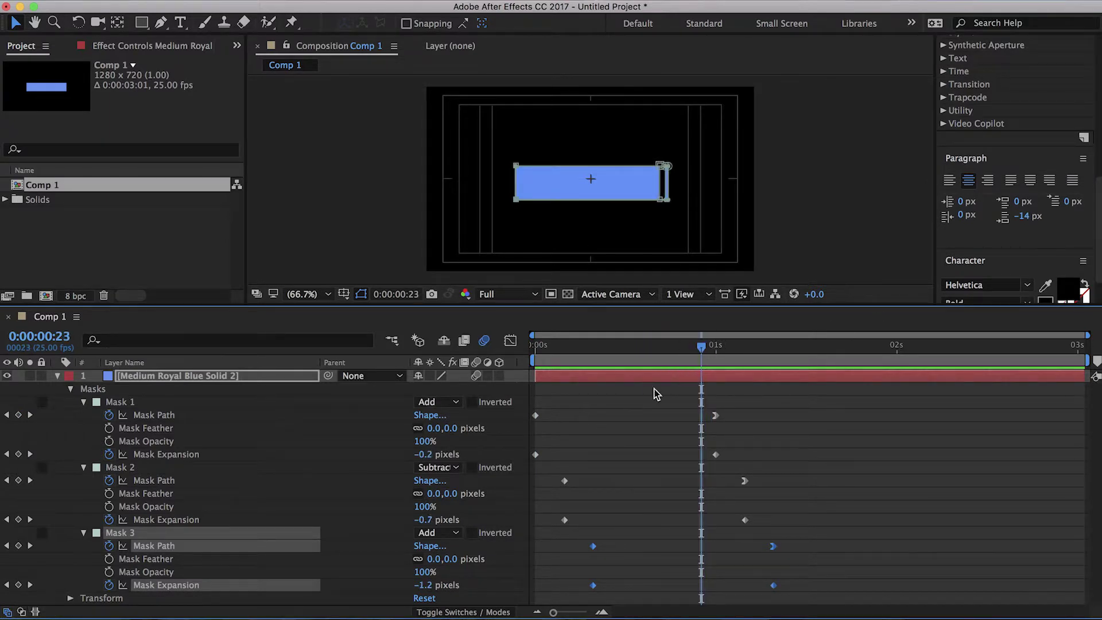
left_click(440, 468)
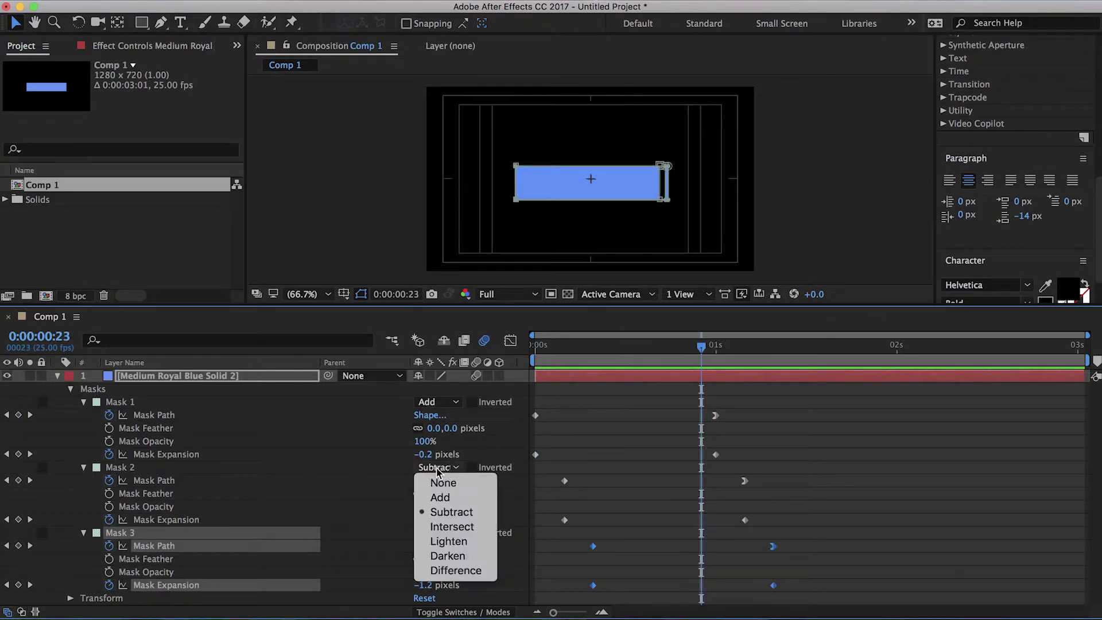
left_click(448, 499)
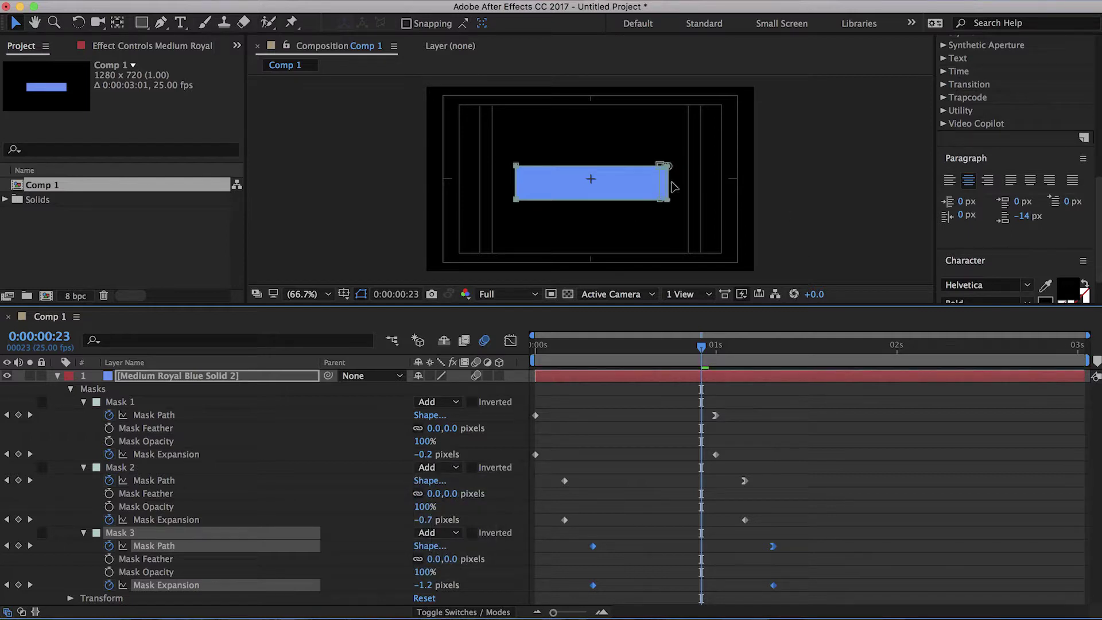
left_click(439, 468)
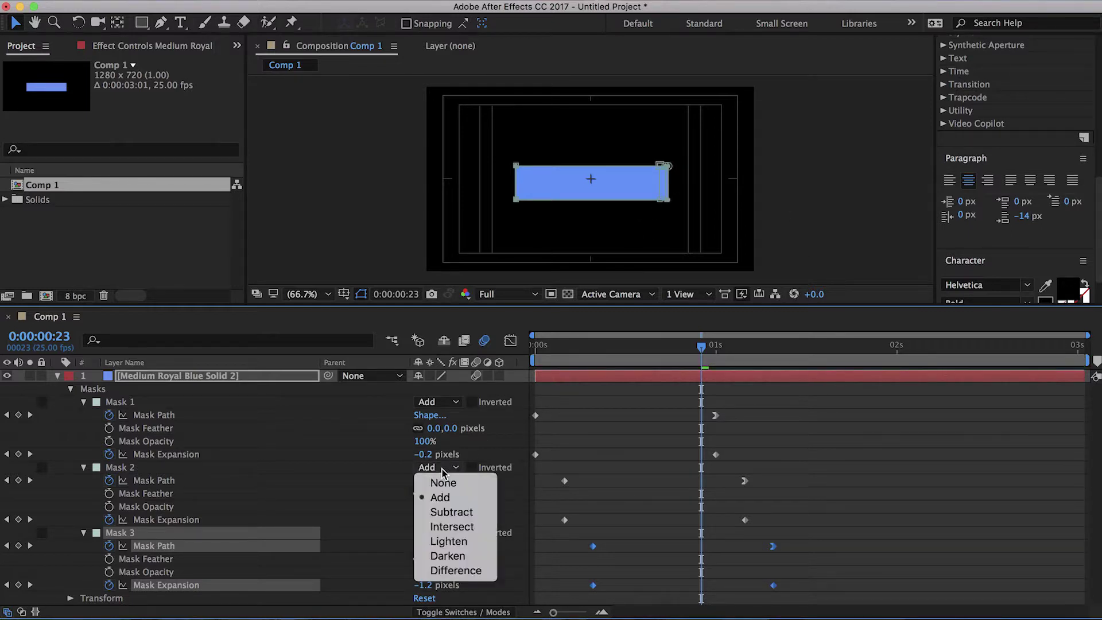
left_click(447, 517)
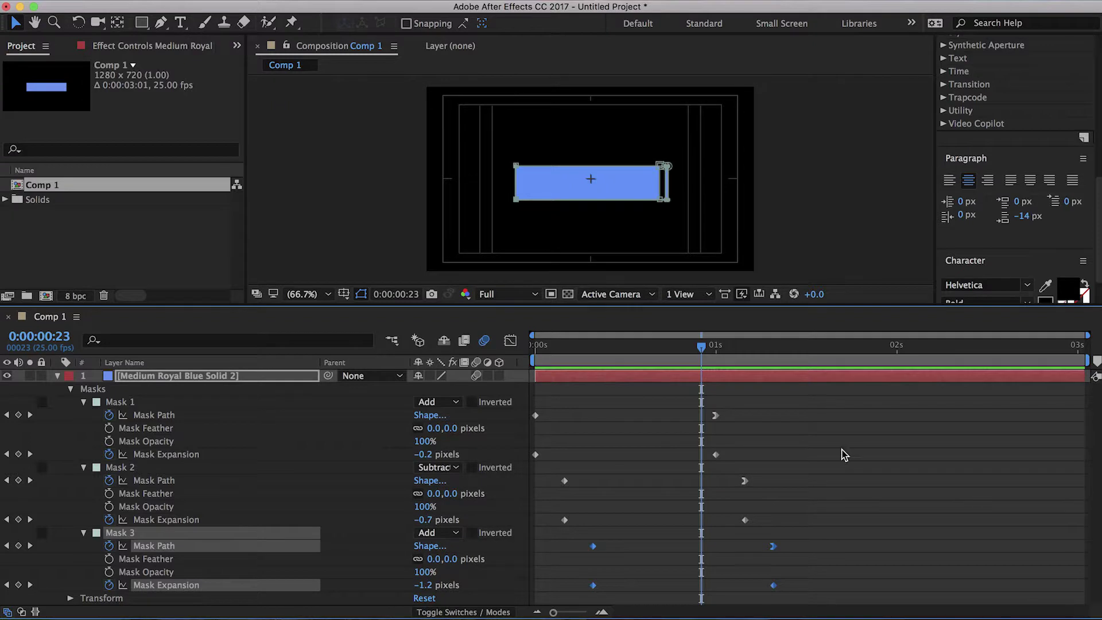
Check the timing of Mask 2's keyframes and replay the staggered three-mask animation from 0 seconds
left_click_drag(794, 487, 546, 534)
mouse_move(566, 482)
left_mouse_down()
mouse_move(593, 482)
mouse_move(564, 485)
left_mouse_up()
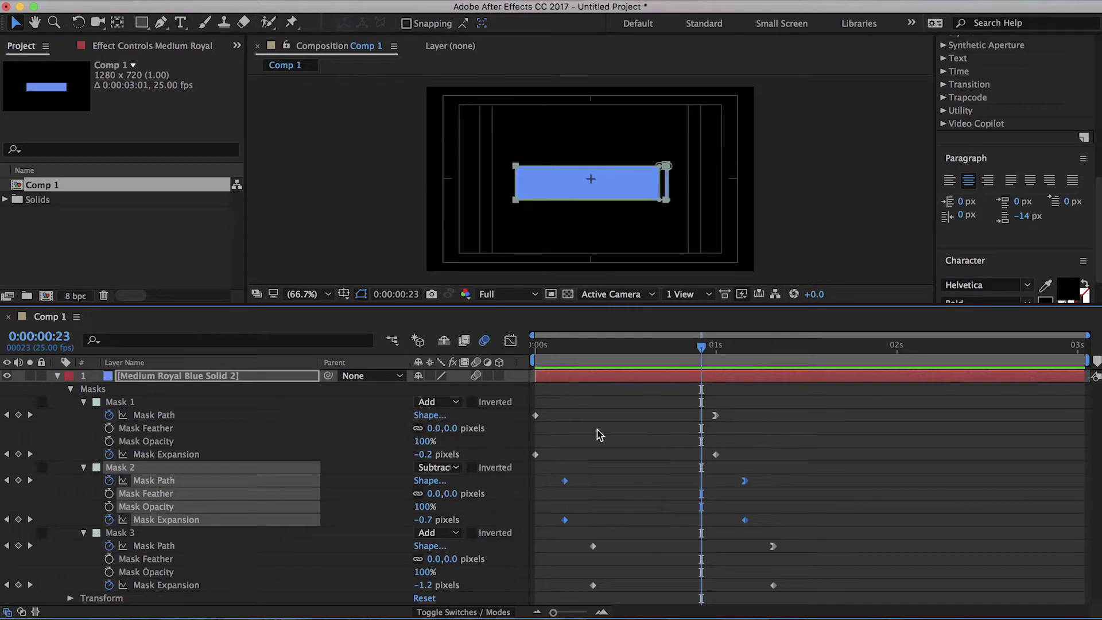
left_click_drag(701, 347, 556, 375)
key("space")
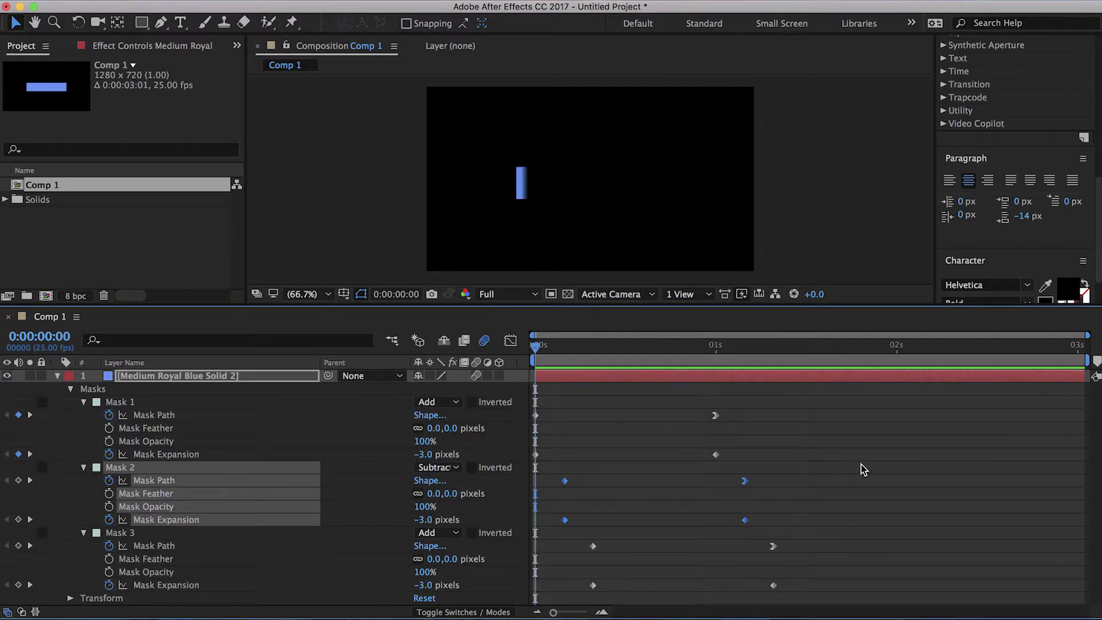
left_click(603, 351)
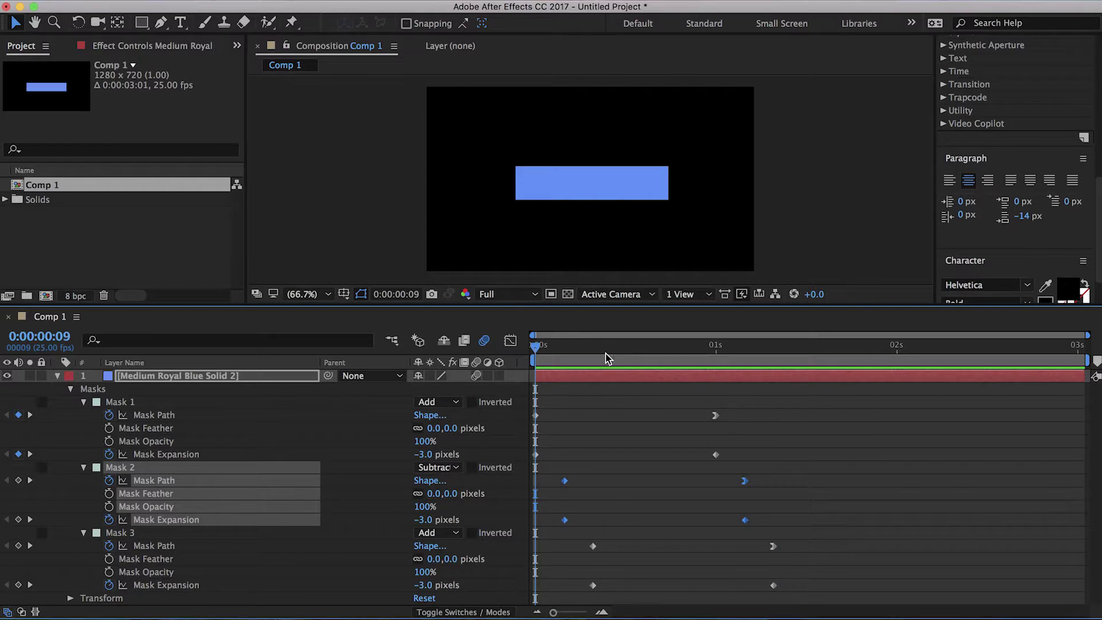
left_click_drag(601, 348, 479, 380)
left_click(879, 457)
key("space")
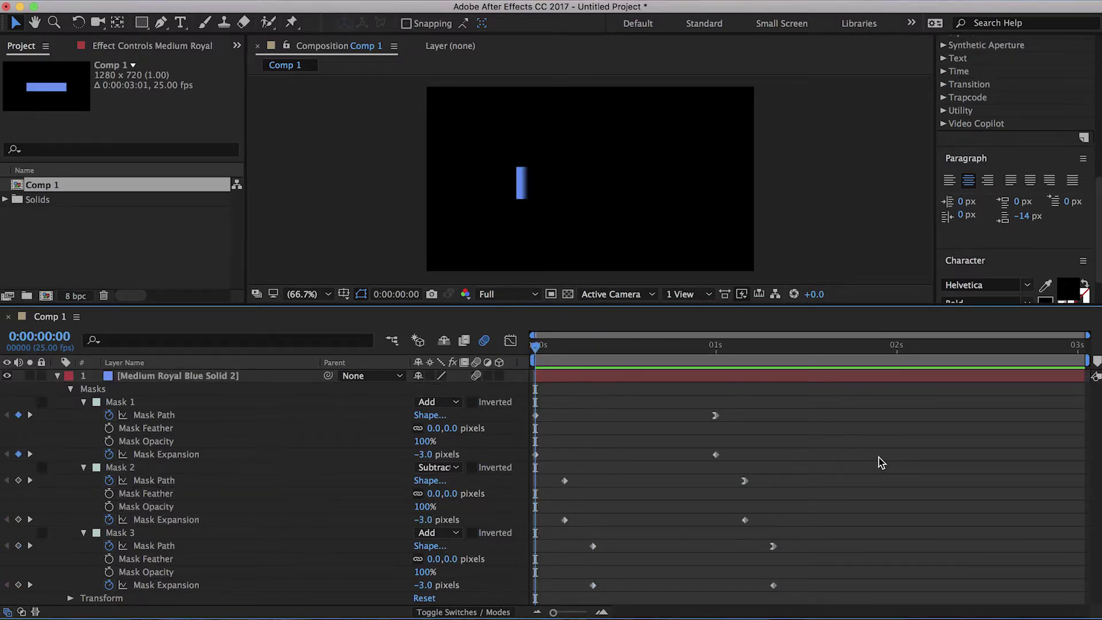
Try raising Mask 2's expansion to 14.7 pixels at frame 10, moving that keyframe to frame 4 and replaying the animation
left_click_drag(608, 360, 631, 362)
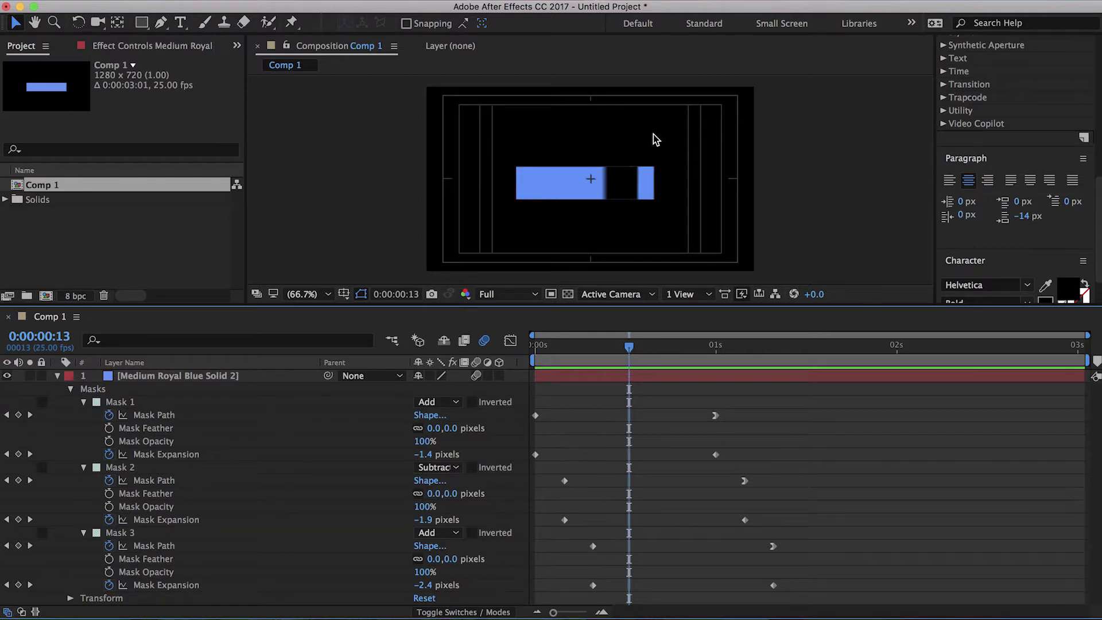
scroll(626, 176, "up", 5)
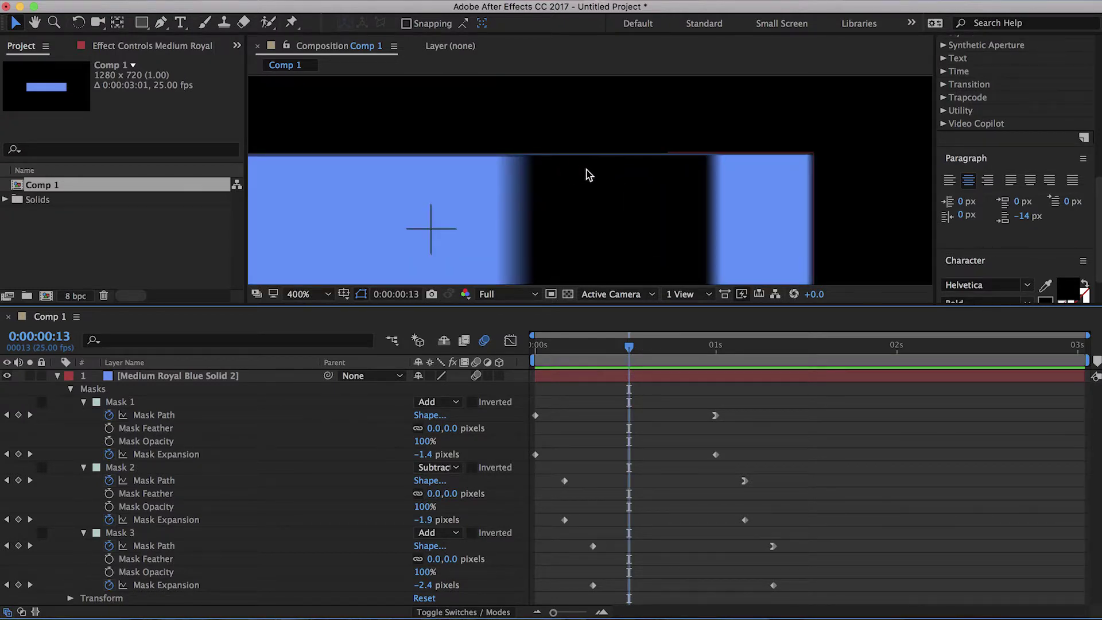
scroll(589, 175, "down", 4)
left_click_drag(629, 347, 608, 374)
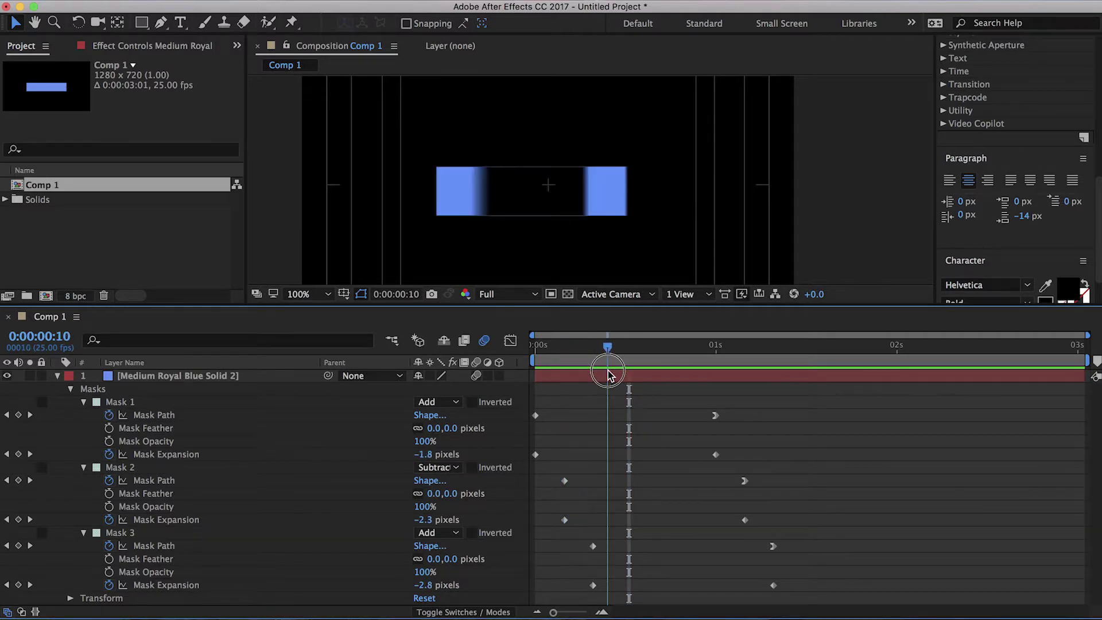
mouse_move(429, 521)
left_mouse_down()
mouse_move(418, 521)
mouse_move(433, 521)
left_mouse_up()
left_click(676, 463)
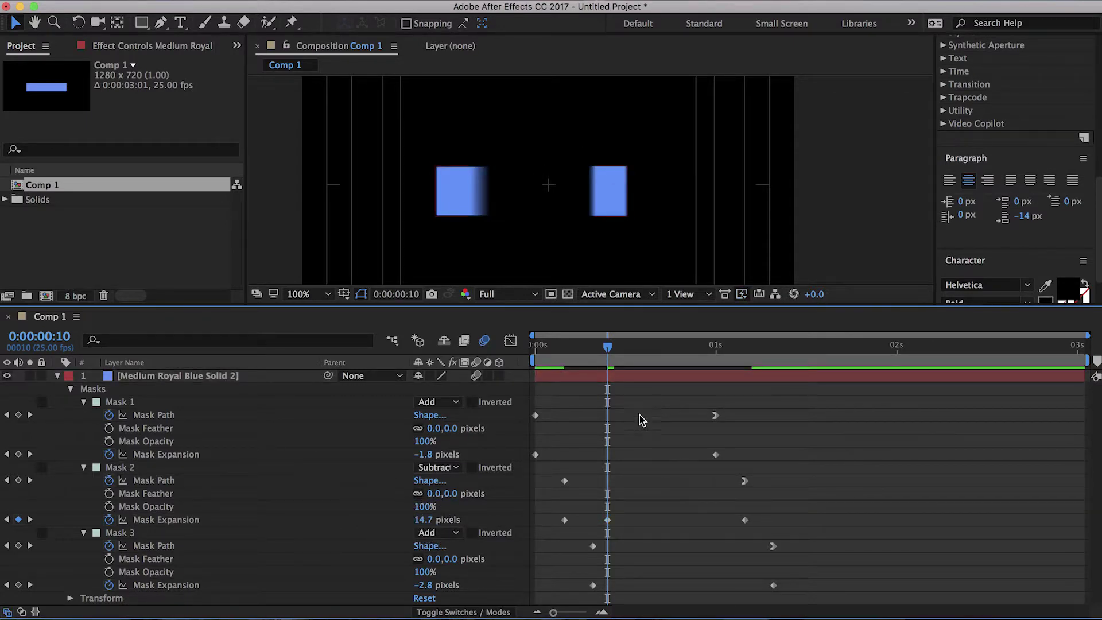
left_click_drag(609, 520, 571, 523)
left_click_drag(607, 349, 528, 360)
left_click(861, 469)
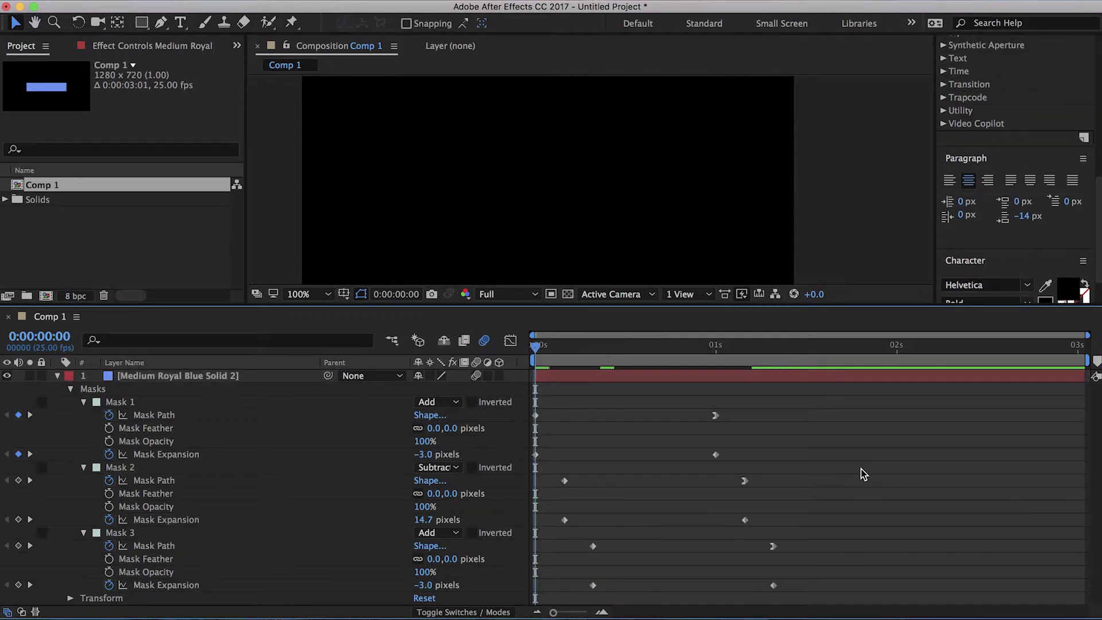
key("space")
Set Mask 2's expansion keyframe at frame 4 to 3 pixels and replay the animation from 0 seconds
left_click_drag(584, 360, 564, 359)
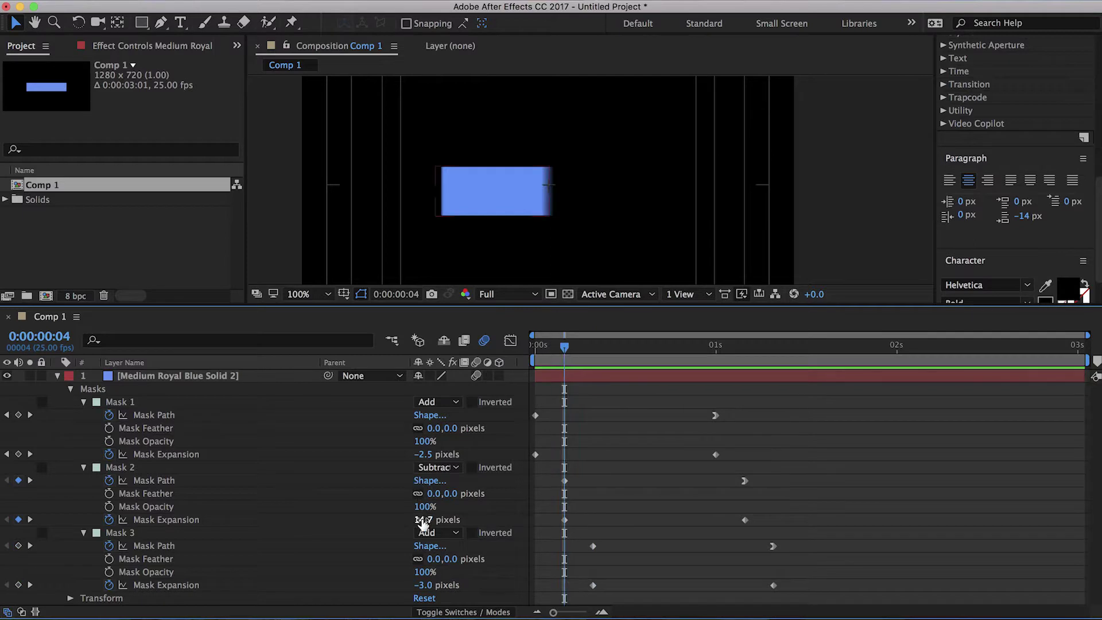
left_click(423, 521)
type("3")
key("Return")
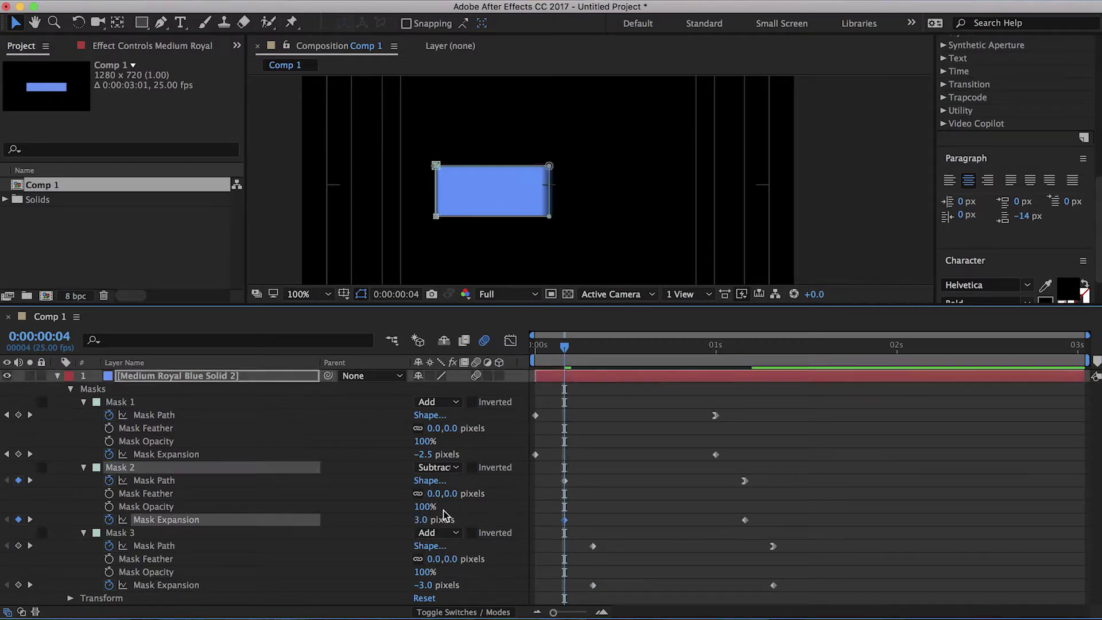
left_click(608, 360)
left_click(666, 453)
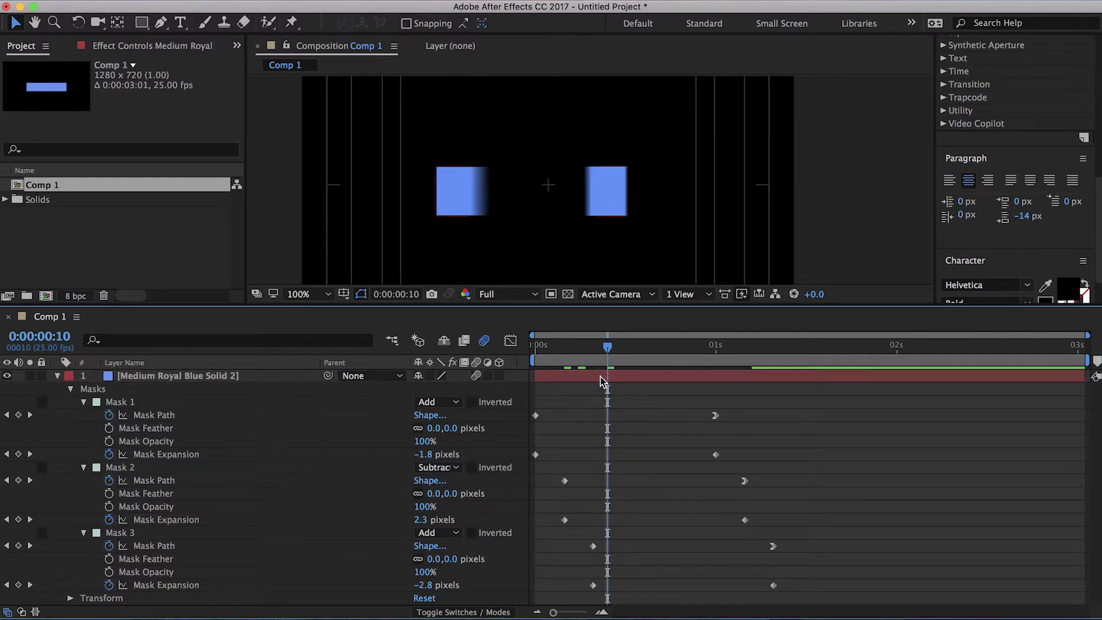
key("space")
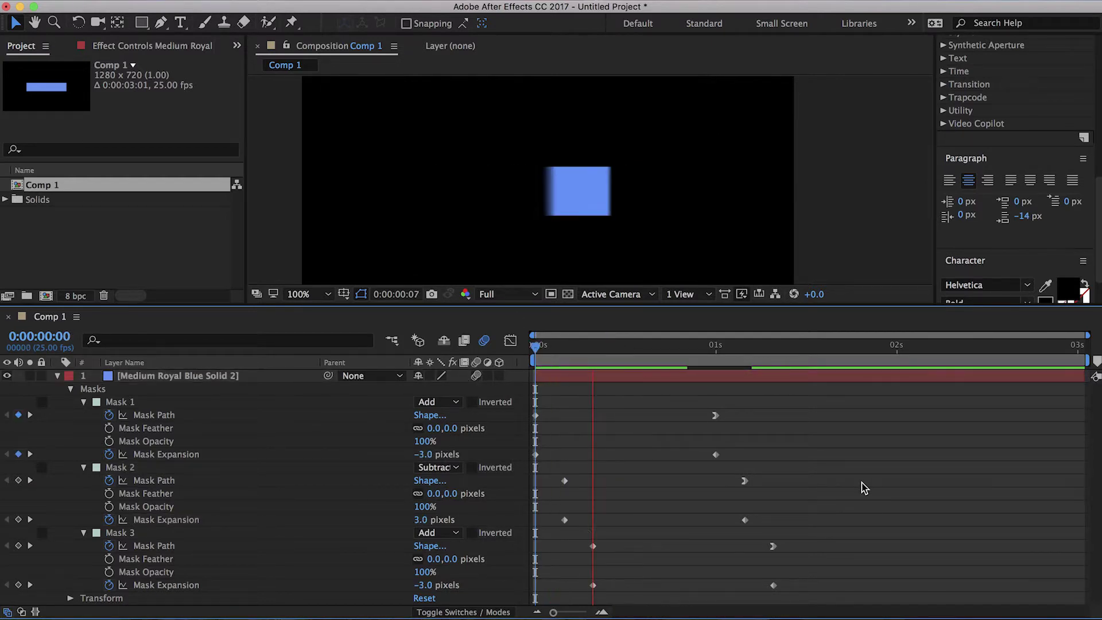
Collapse the Medium Royal Blue Solid 2 layer and reveal only its keyframed mask properties
left_click(158, 376)
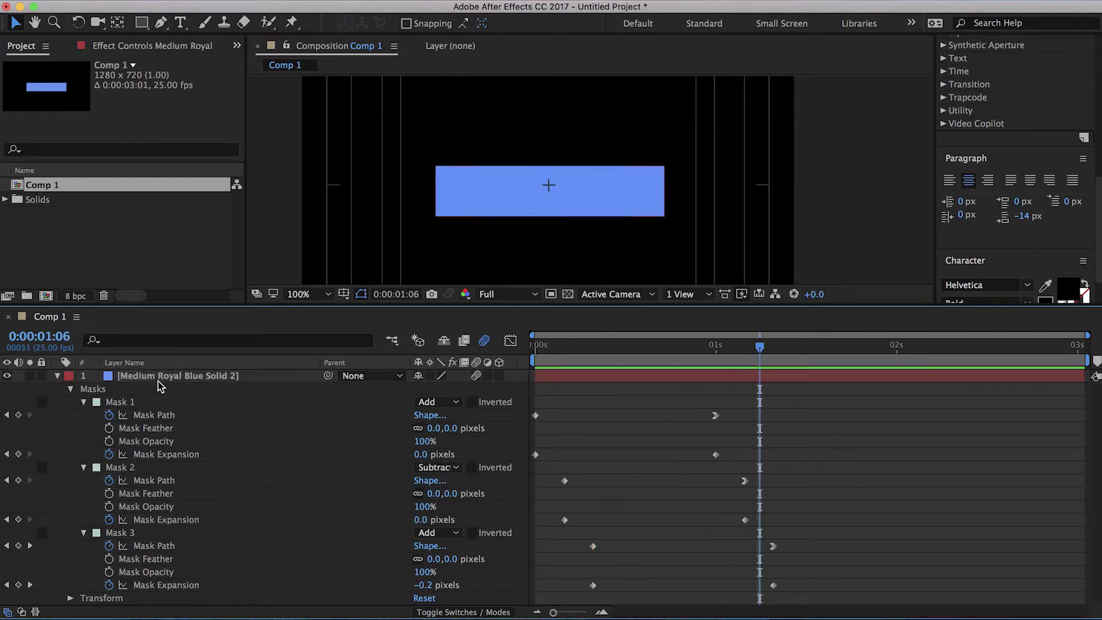
left_click(57, 376)
left_click(270, 476)
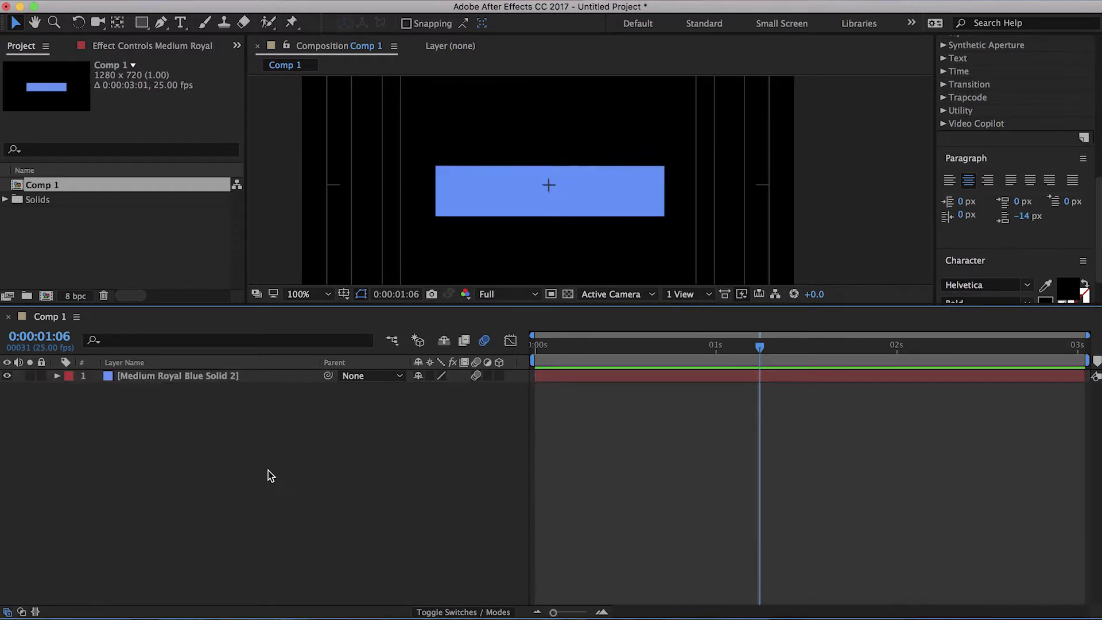
left_click(550, 344)
left_click(563, 376)
key("u")
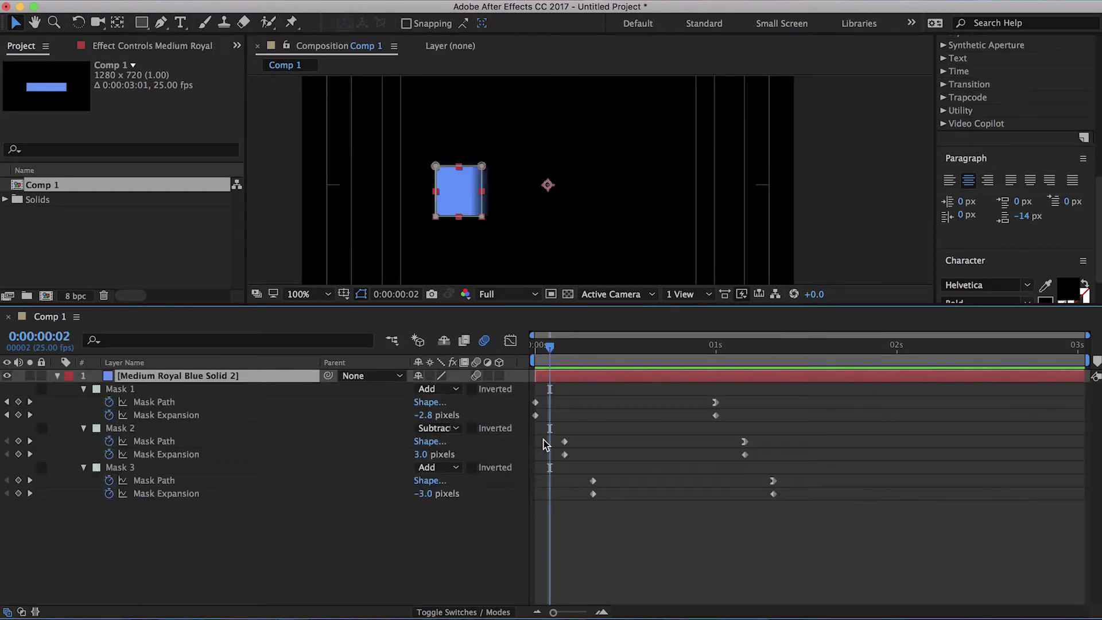
left_click(453, 533)
Duplicate the Medium Royal Blue Solid 2 layer and recolour the upper copy pinkish red as a new solid
left_click(162, 380)
key("super+d")
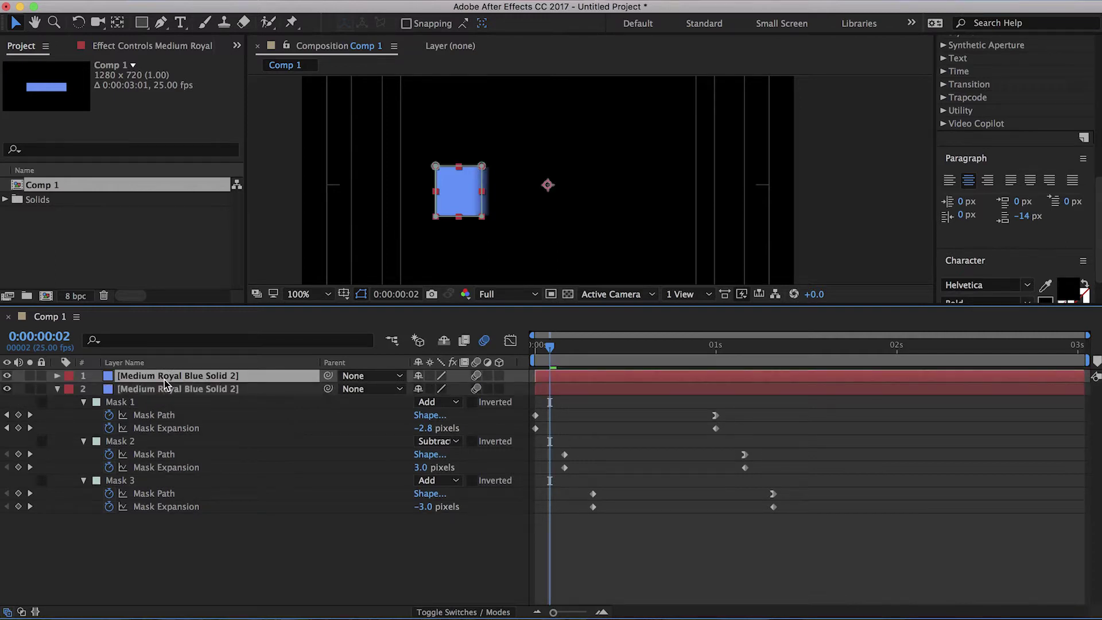
left_click(283, 3)
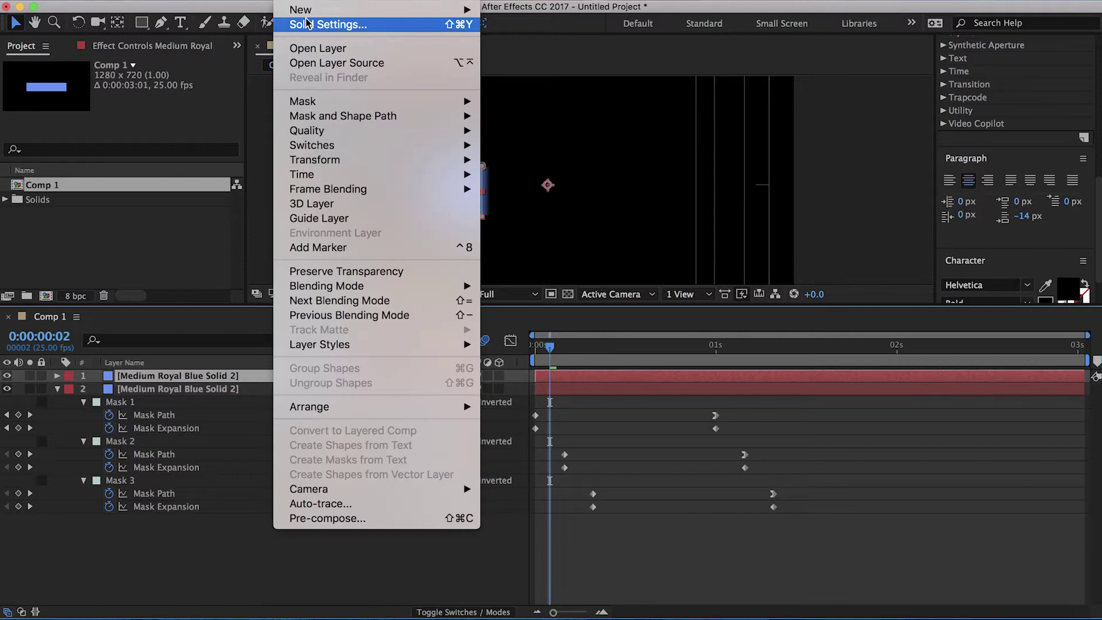
mouse_move(308, 10)
left_click(463, 25)
left_click(198, 379)
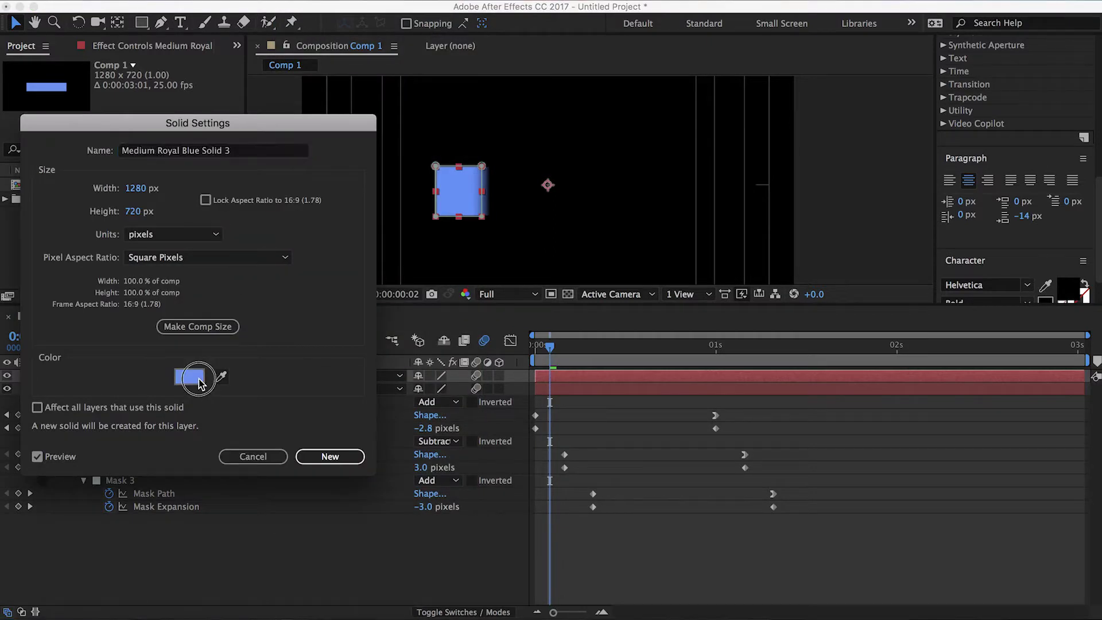
left_click(238, 173)
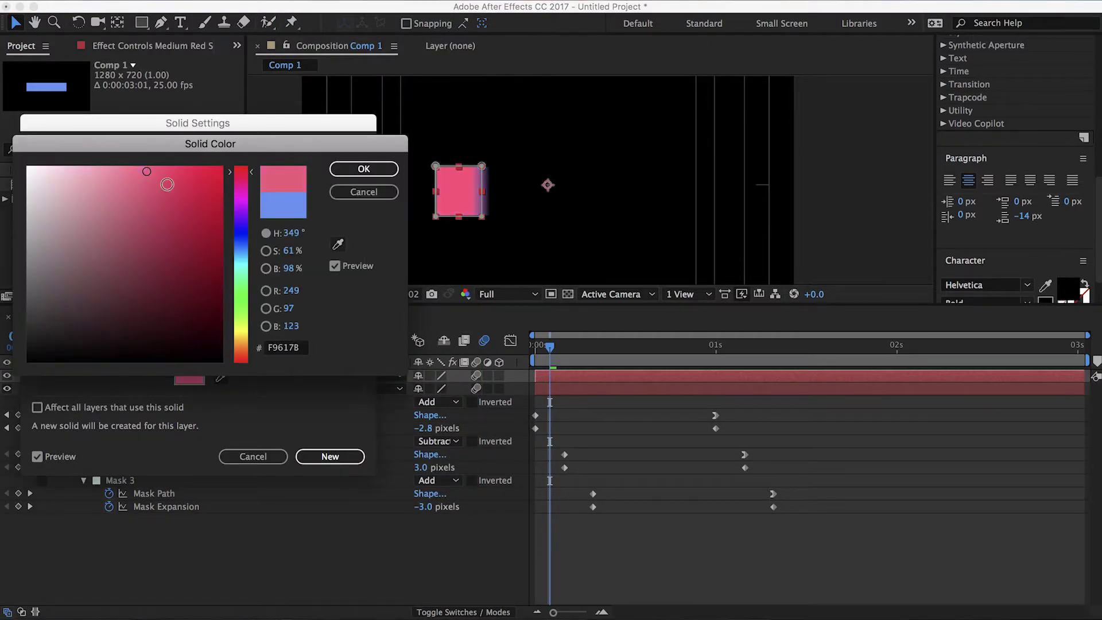
left_click(349, 170)
left_click(339, 461)
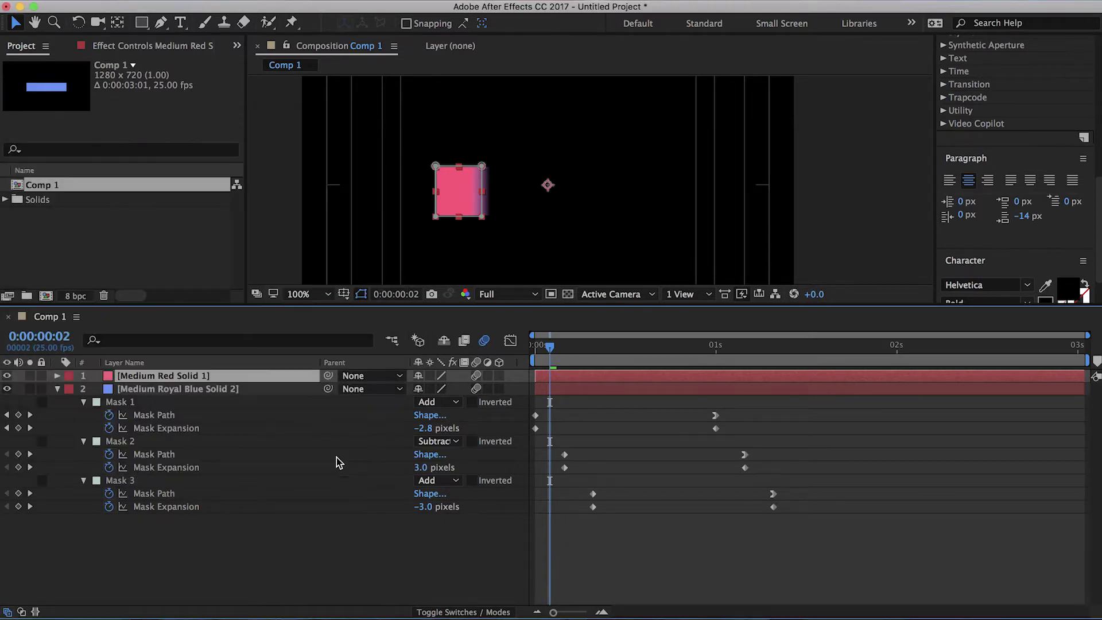
Offset the Medium Red Solid 1 layer to start at frame 4 and preview the two-colour animation from 0 seconds
left_click_drag(563, 351, 591, 382)
key("space")
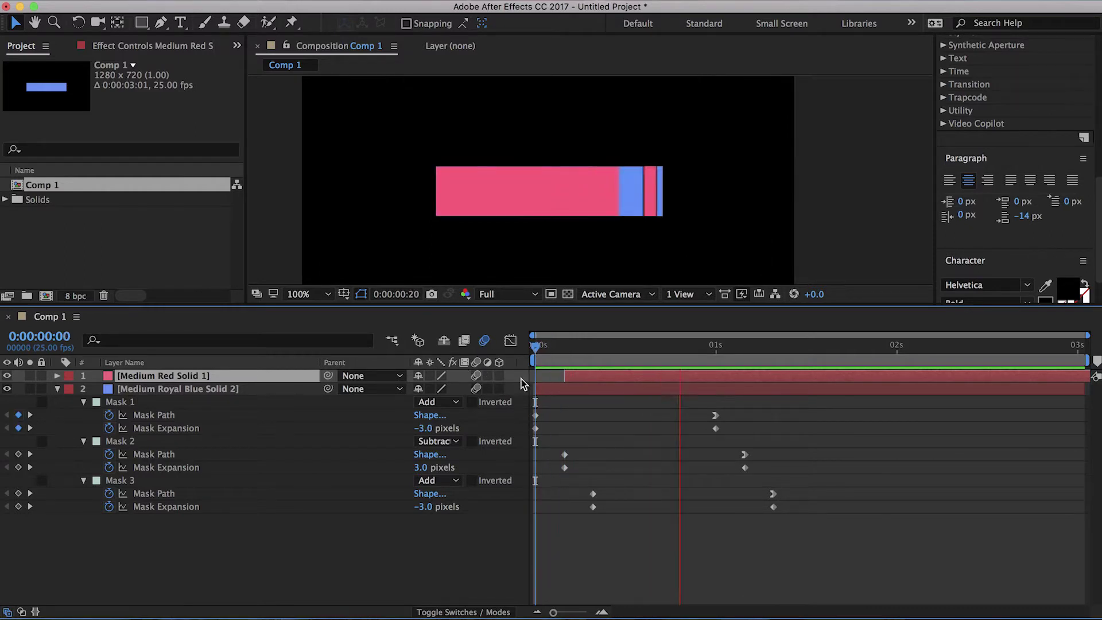
left_click(474, 366)
key("Home")
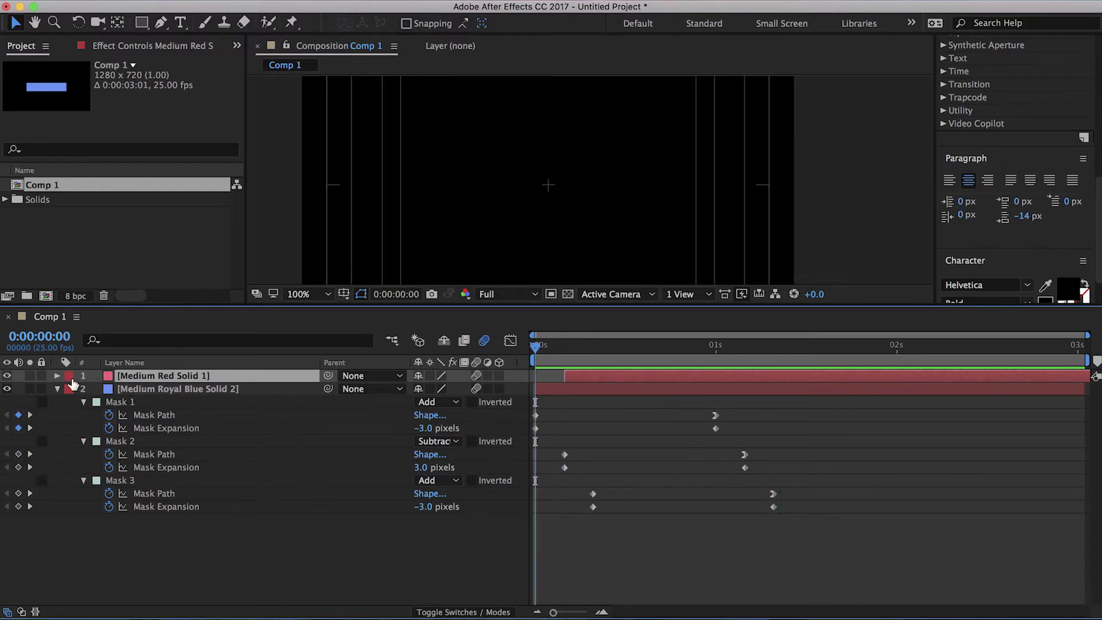
Collapse the mask properties of the Medium Royal Blue Solid 2 layer
left_click(57, 389)
left_click(215, 464)
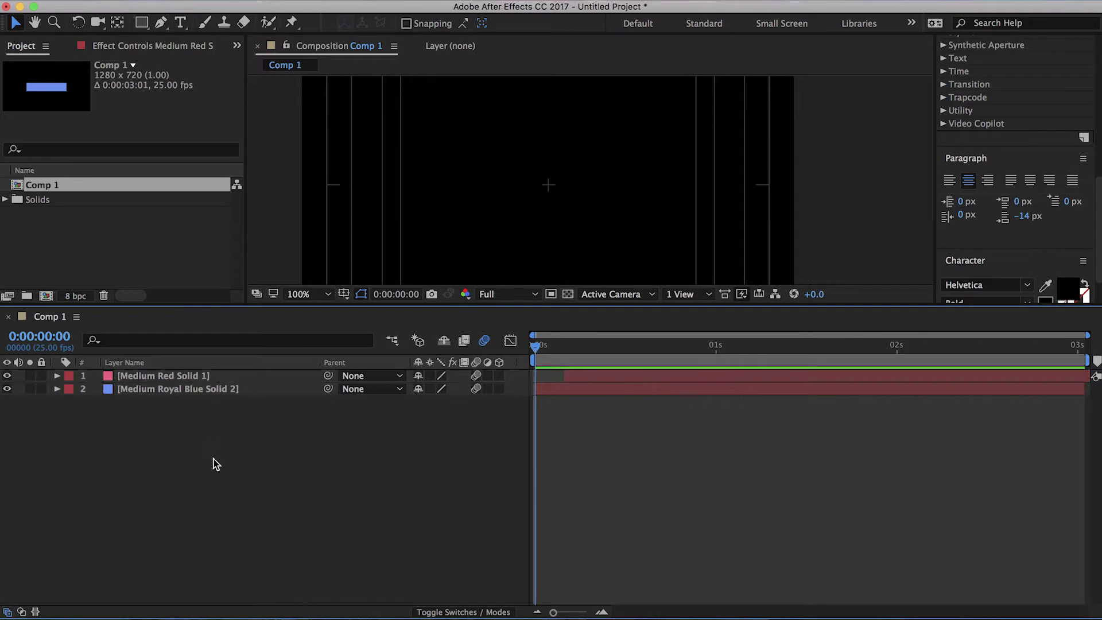
left_click_drag(536, 347, 206, 400)
left_click(205, 395)
left_click(197, 376, "shift")
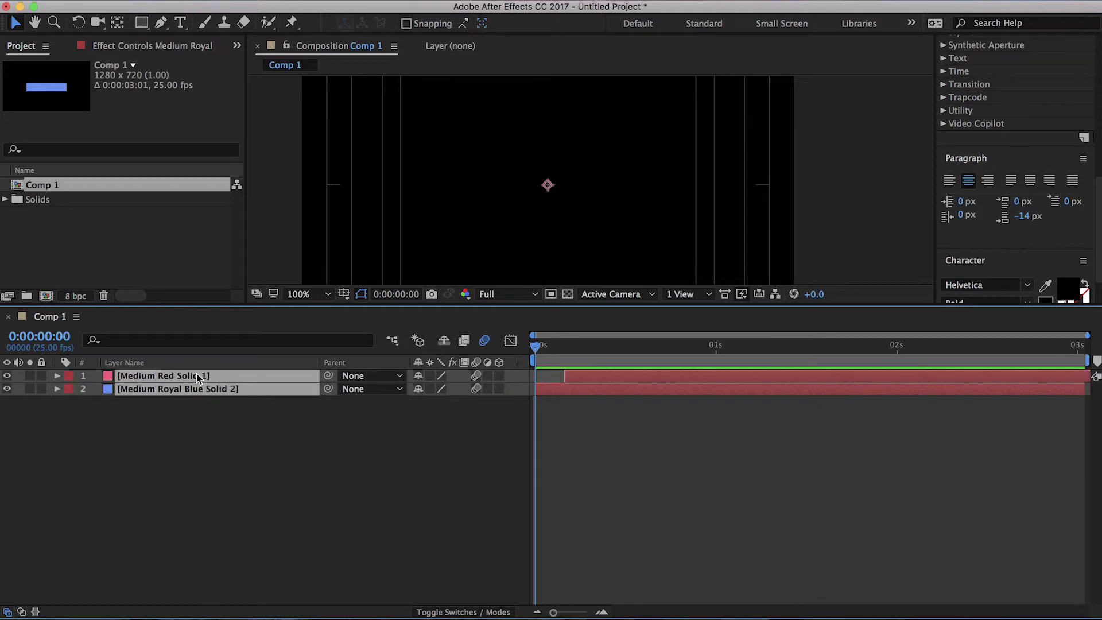
left_click(248, 456)
Add a text layer reading "PC mograph" over the coloured bar at frame 19 and return to the Selection tool
left_click(181, 24)
left_click(677, 350)
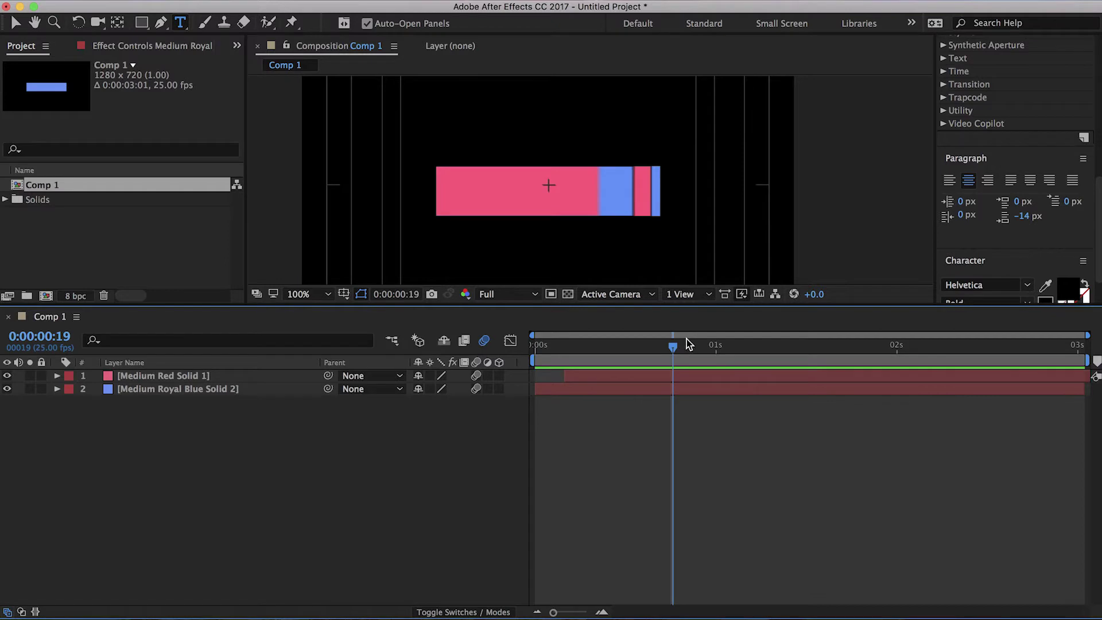
left_click(523, 193)
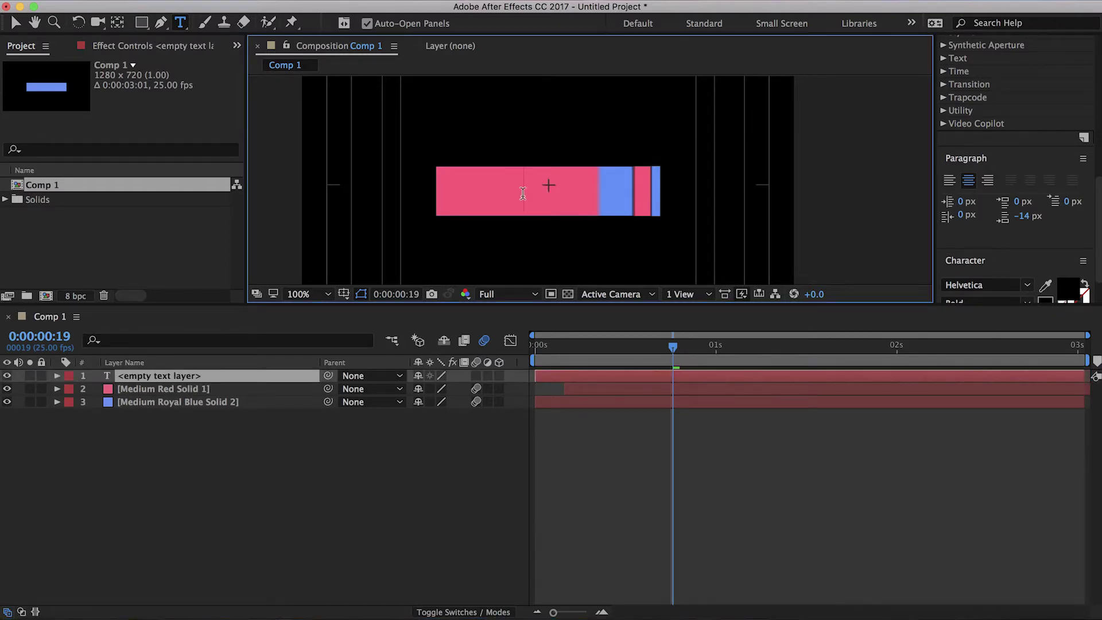
type("PC m")
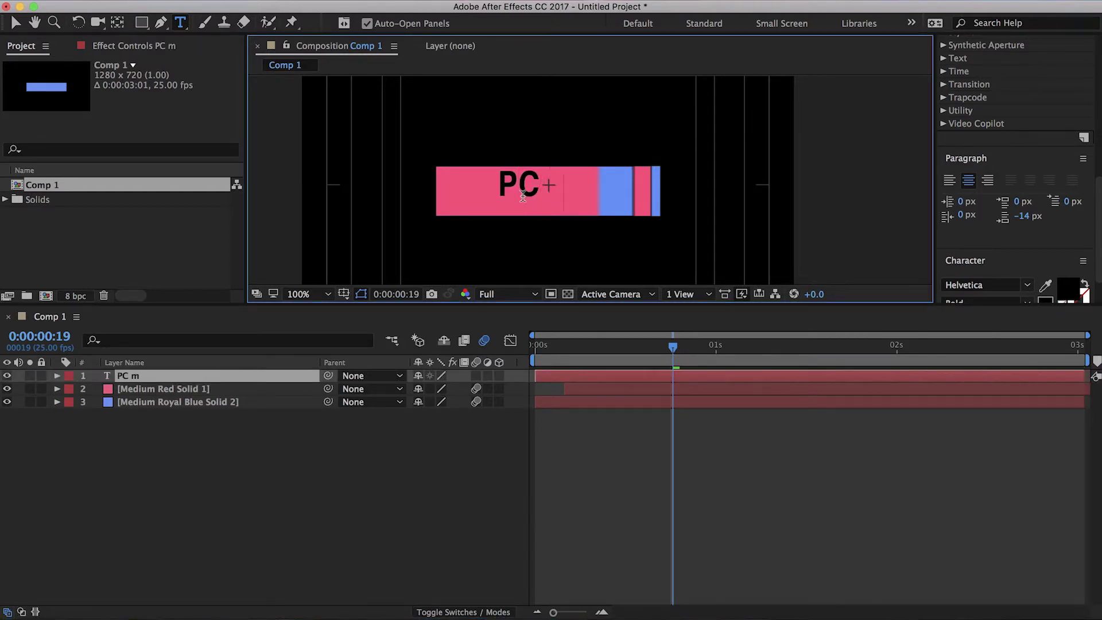
type("ograph")
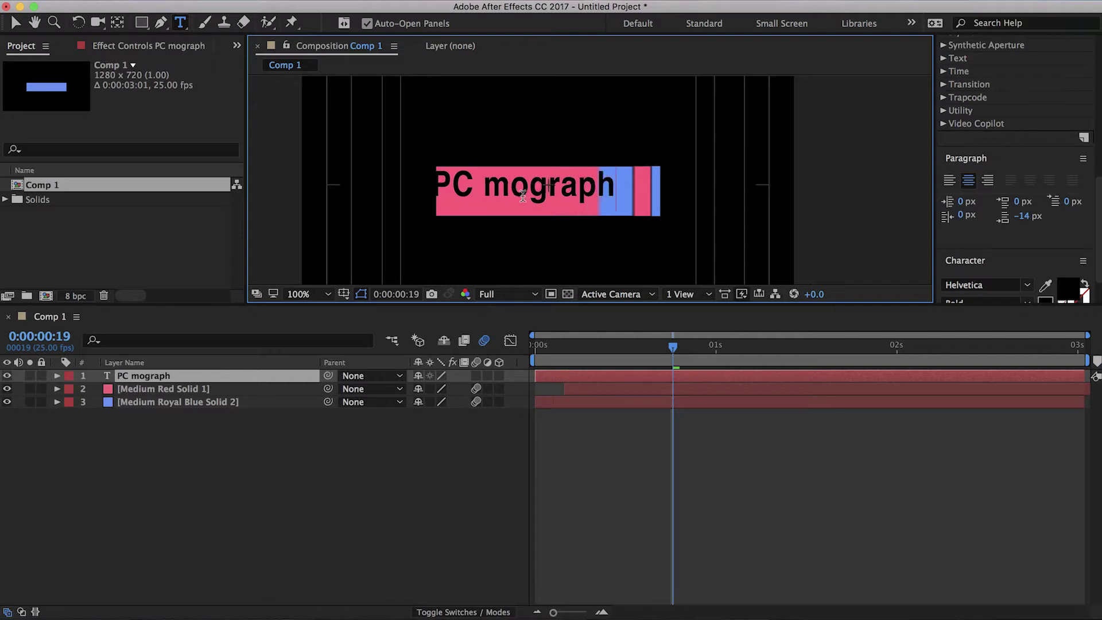
left_click(300, 505)
left_click(172, 379)
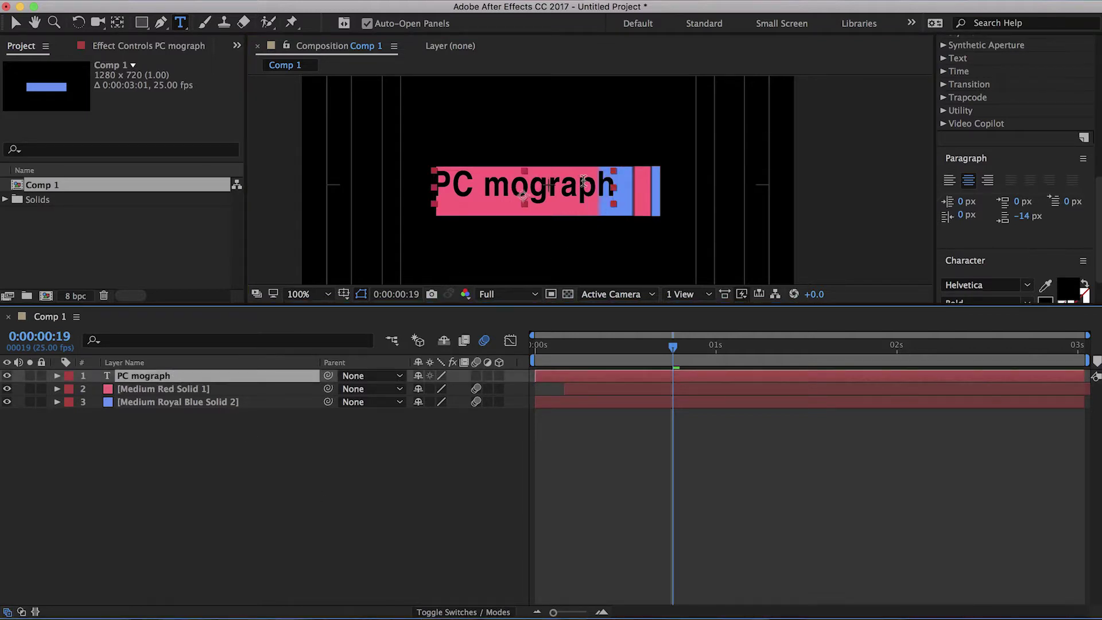
key("v")
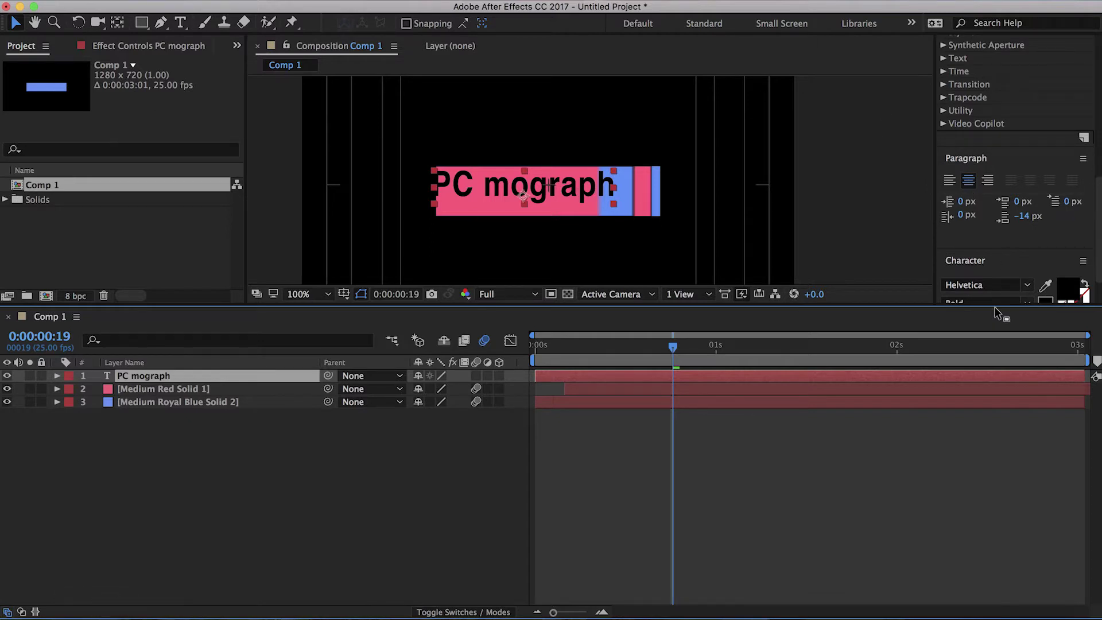
Enlarge the composition viewer's height, keep the text centre-aligned and close the Paragraph panel
left_click_drag(991, 308, 998, 422)
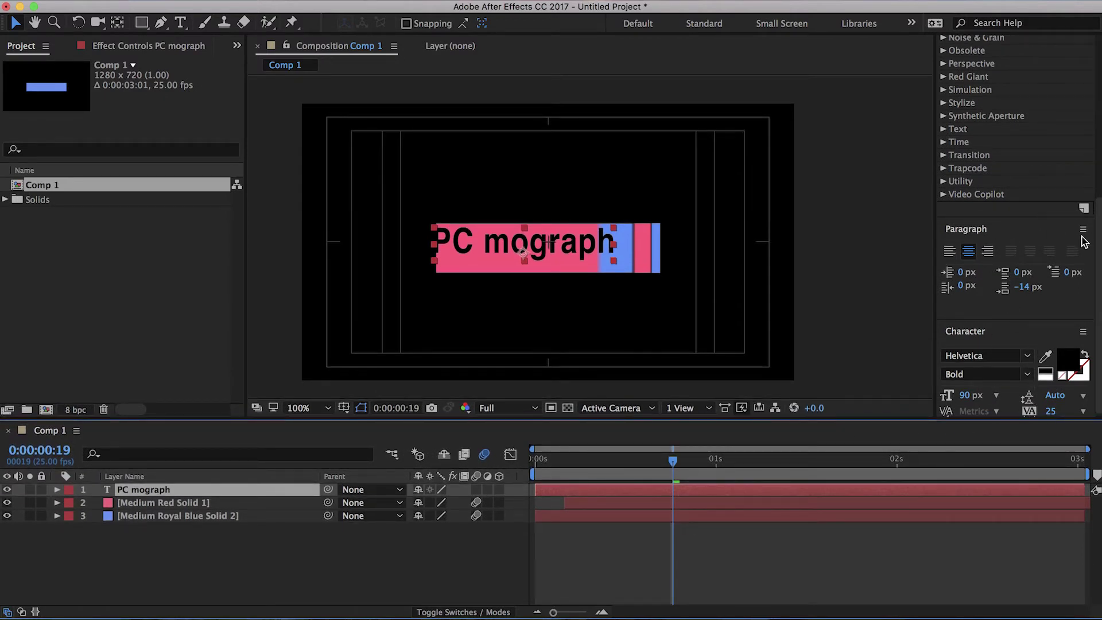
left_click(970, 254)
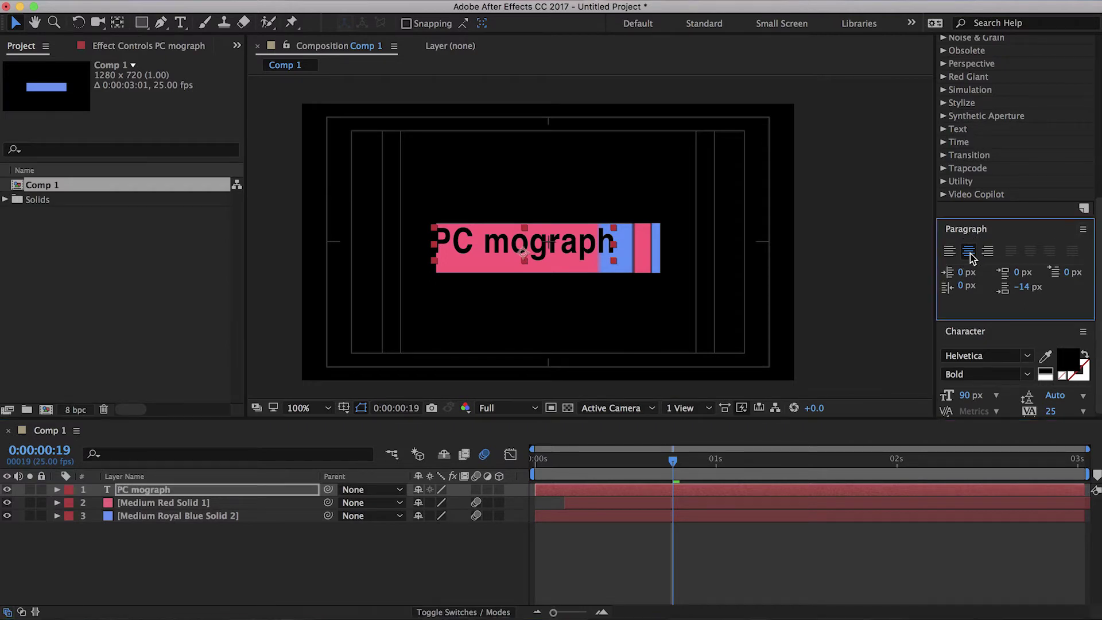
left_click(142, 495)
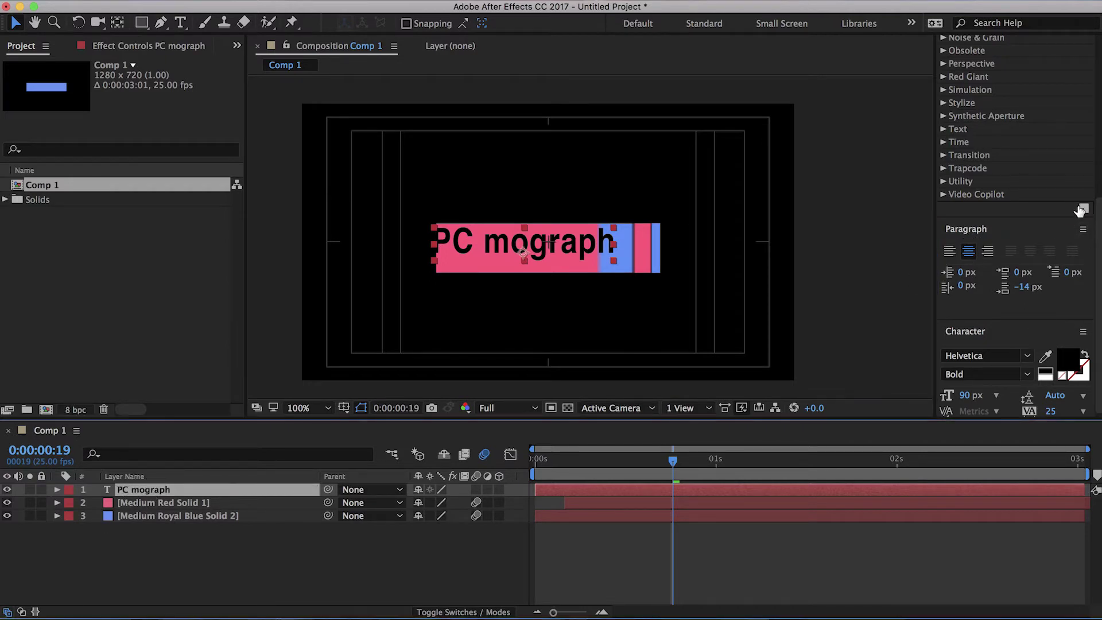
left_click(1083, 230)
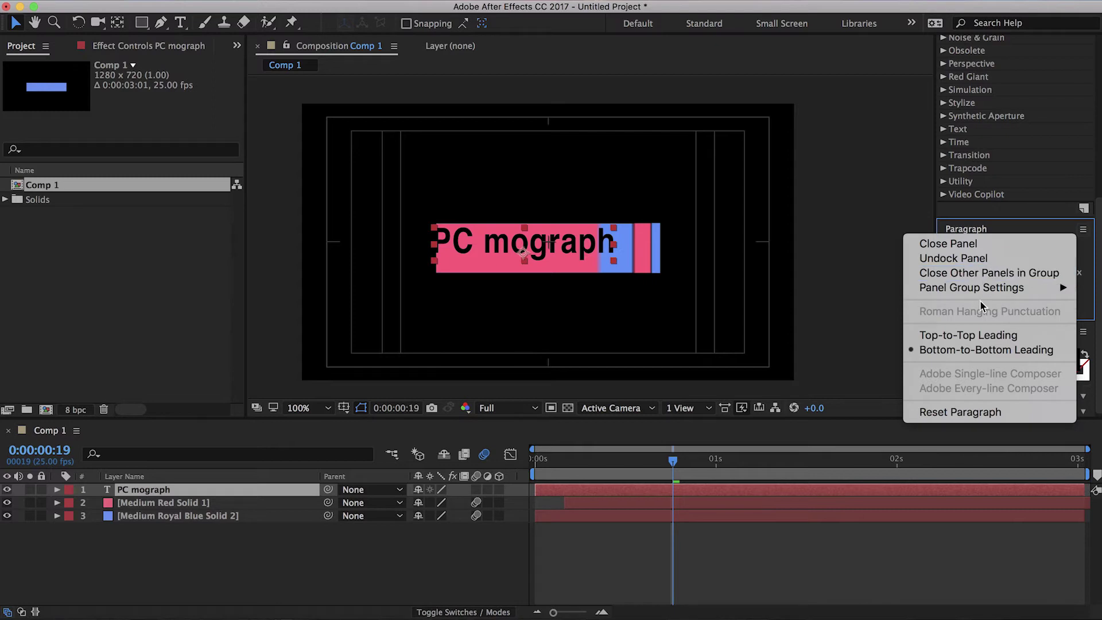
left_click(969, 247)
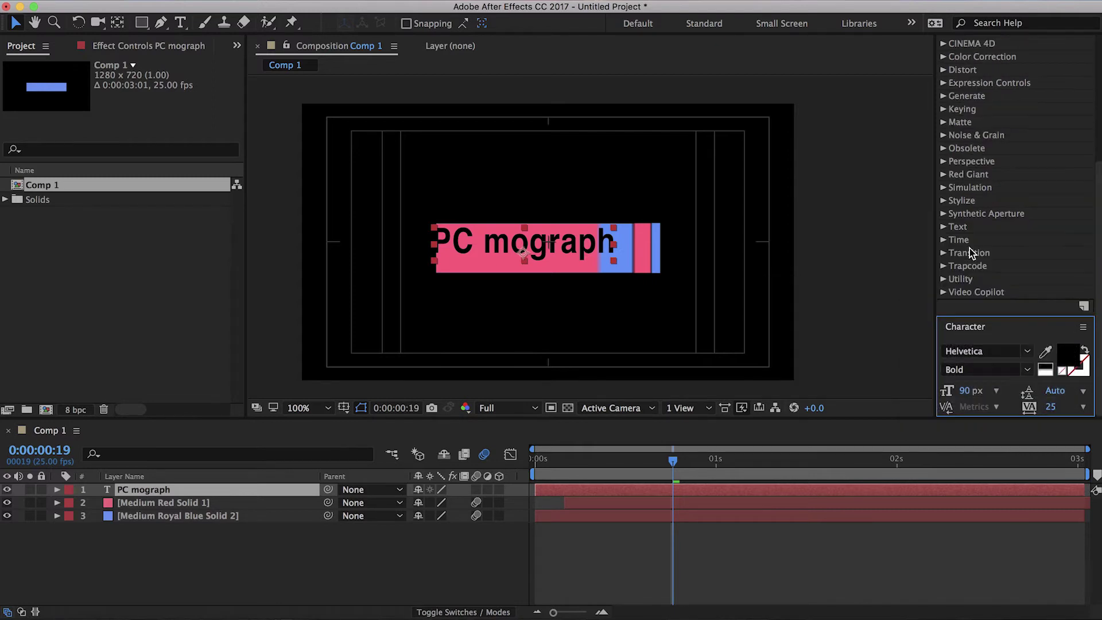
Close the Effects & Presets panel and enlarge the Character panel to show all of its text options
left_click(1063, 312)
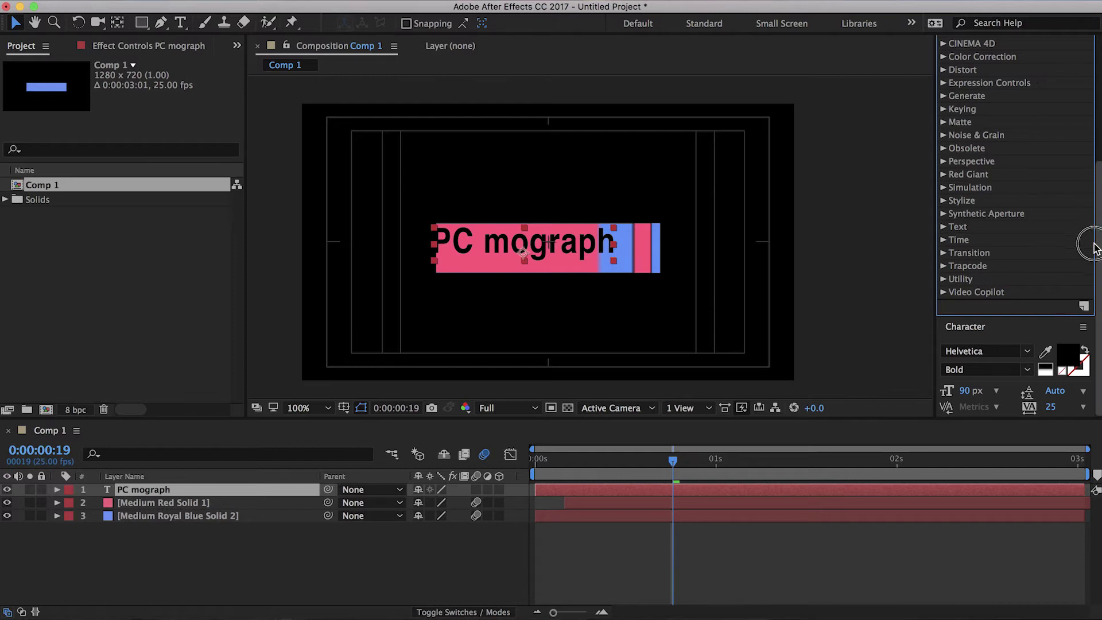
left_click_drag(1099, 178, 1100, 51)
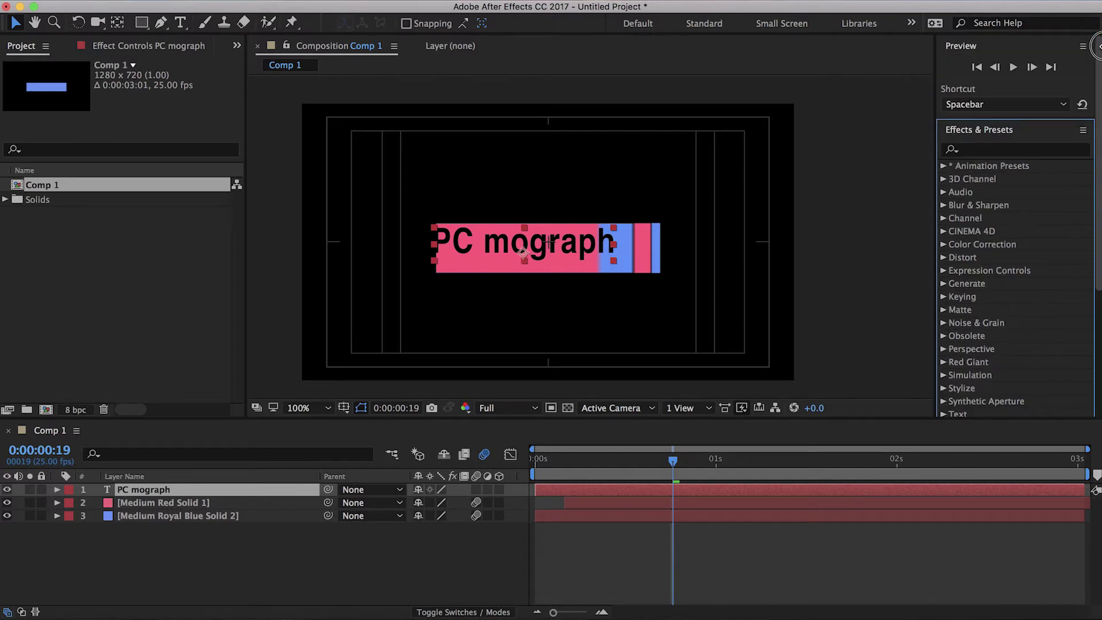
left_click(1083, 130)
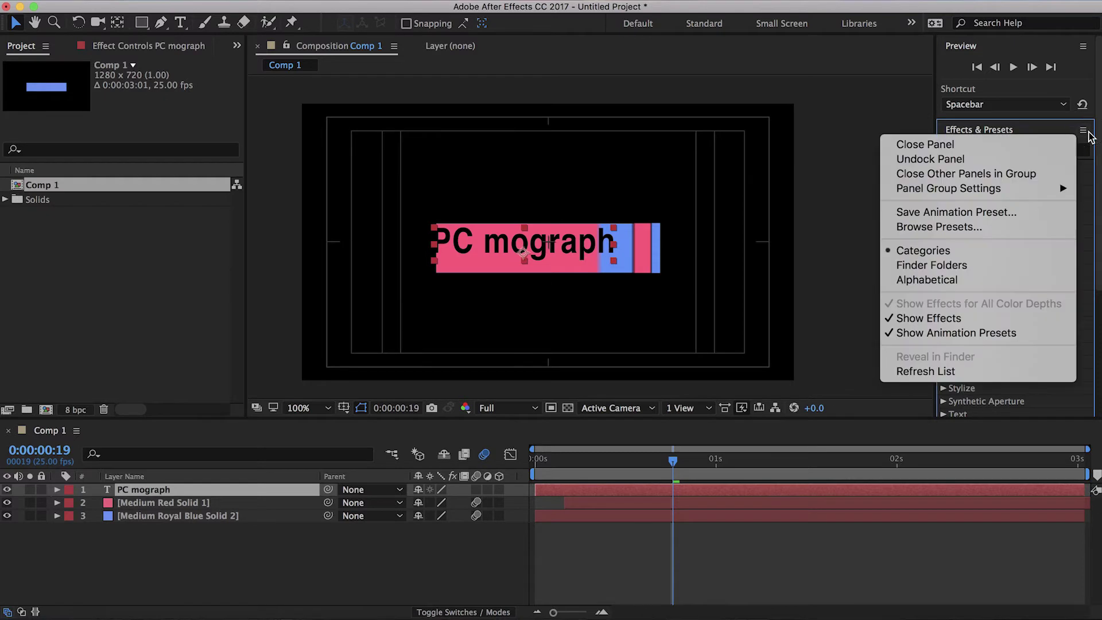
left_click(916, 144)
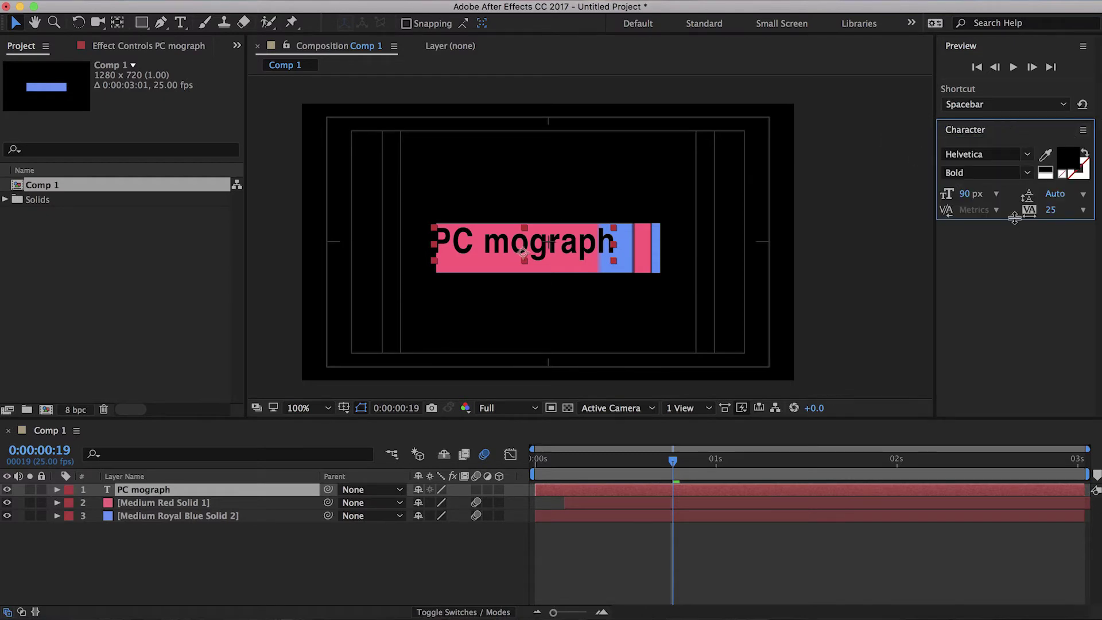
left_click_drag(1012, 220, 996, 360)
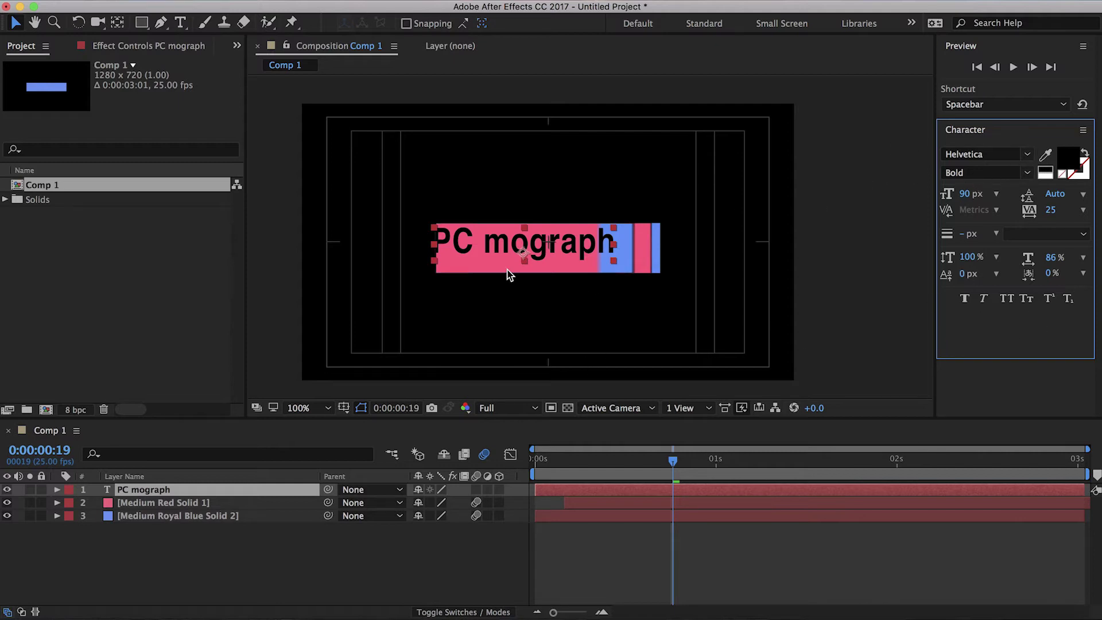
Try the Light font style on the PC mograph text and return it to Bold
left_click(1024, 173)
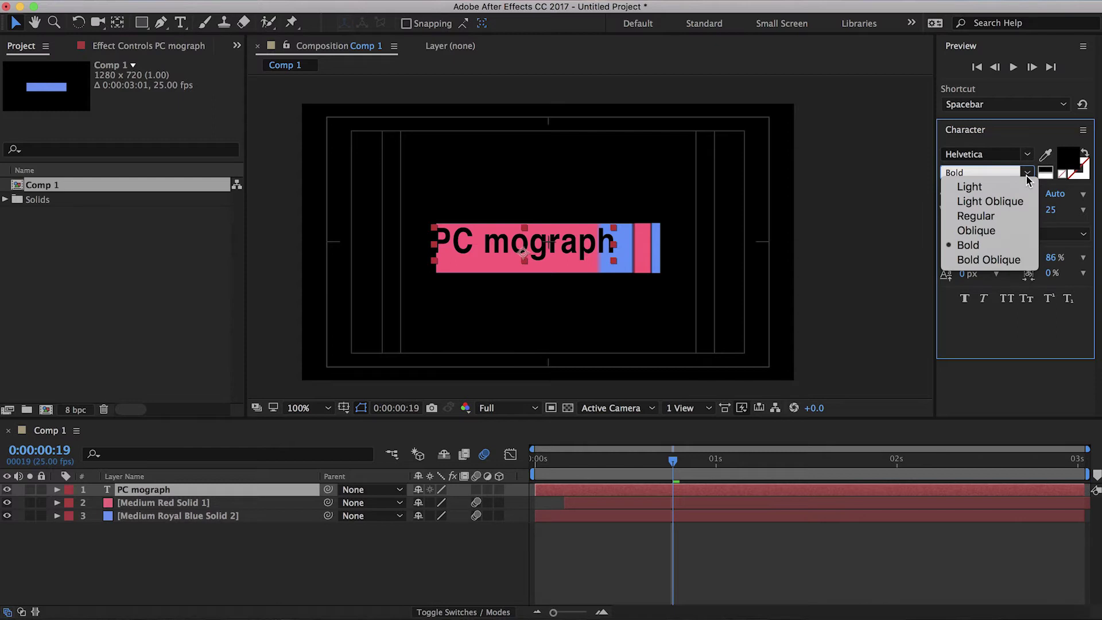
left_click(971, 188)
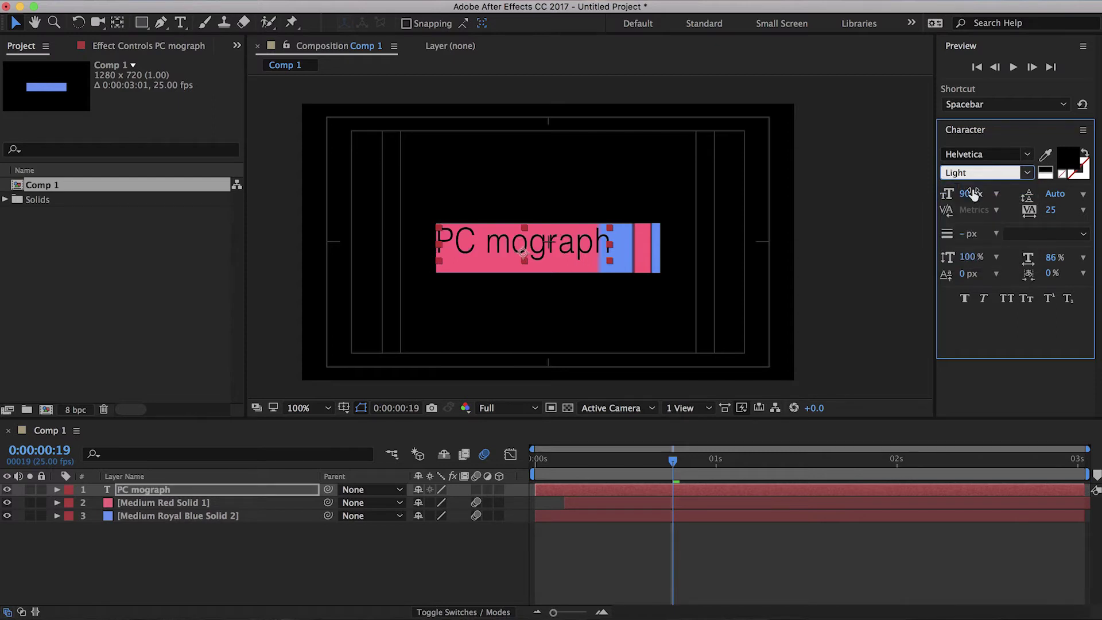
left_click(1026, 173)
left_click(997, 245)
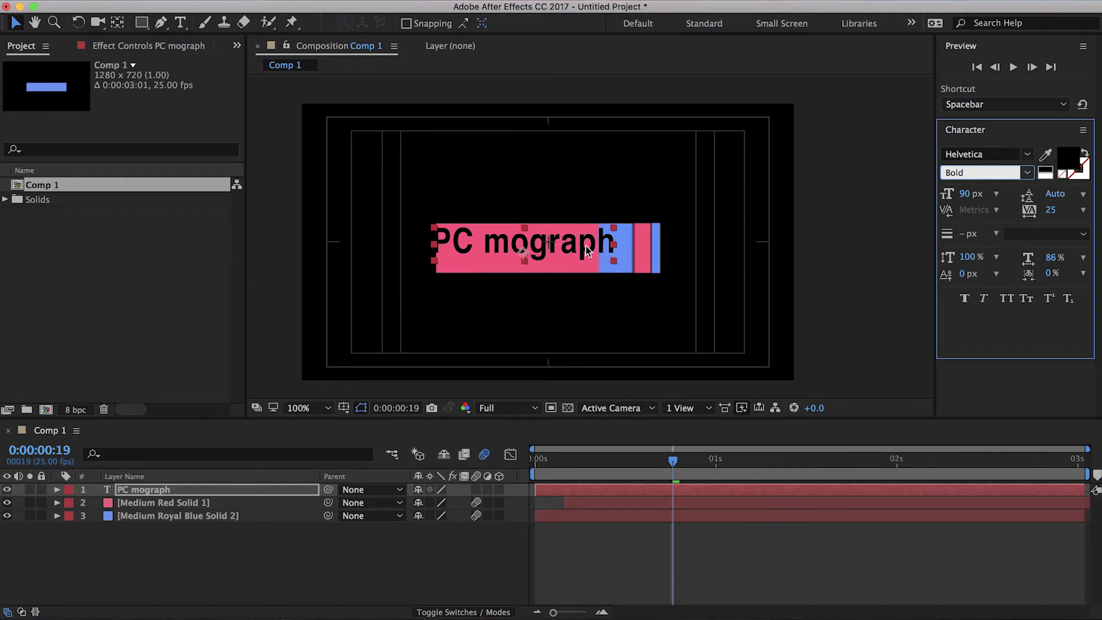
Show the Align panel and centre the PC mograph text horizontally and vertically in the composition
left_click_drag(591, 257, 619, 253)
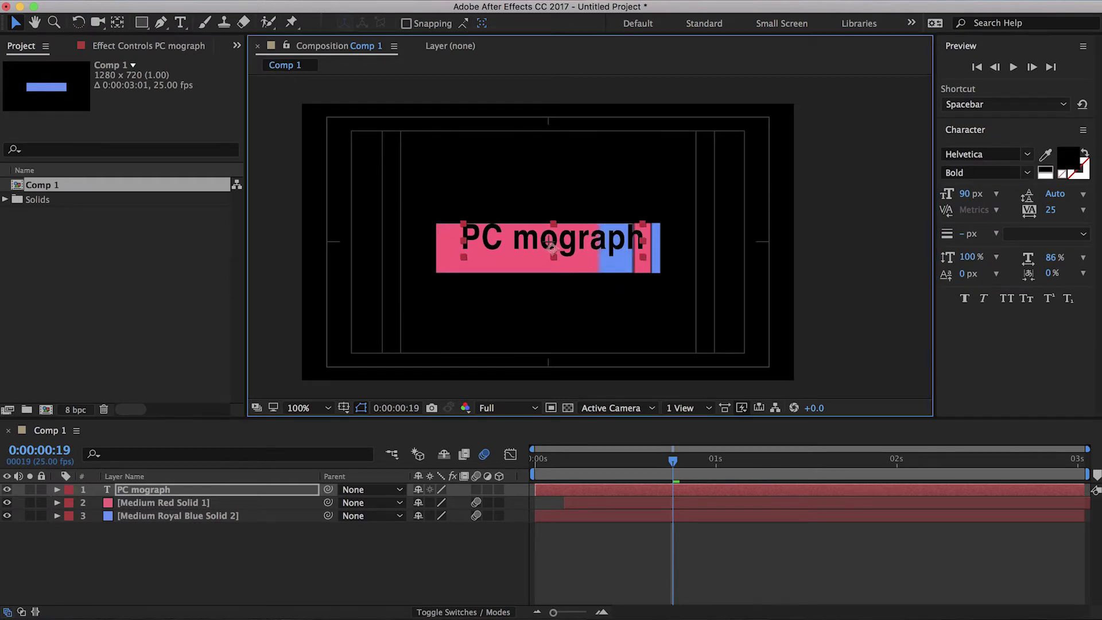
left_click(481, 0)
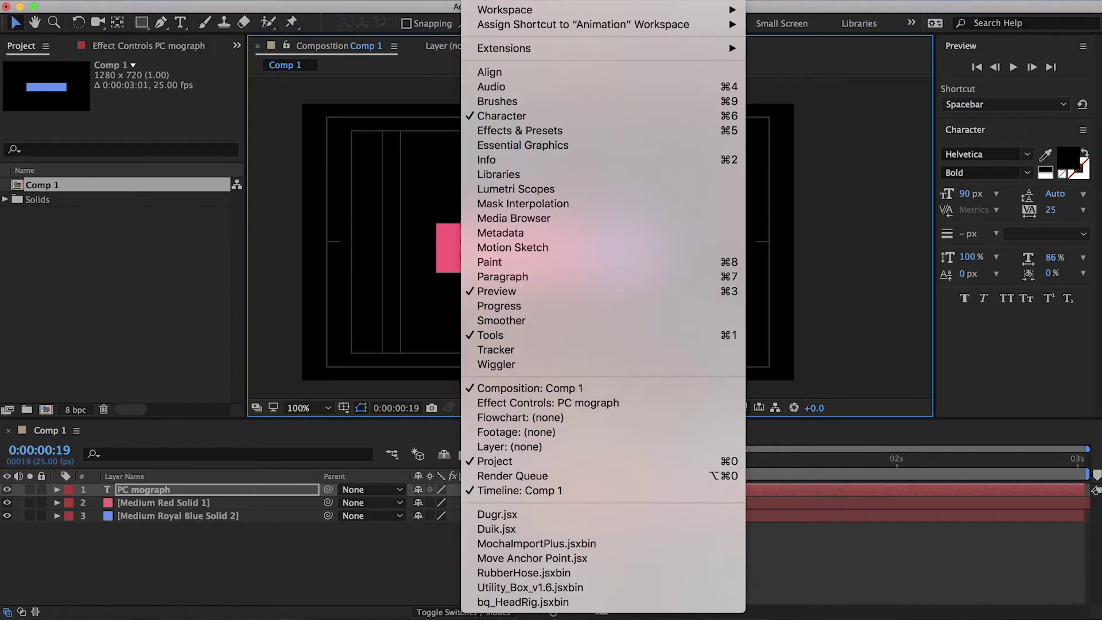
left_click(496, 72)
left_click_drag(1016, 359, 1015, 315)
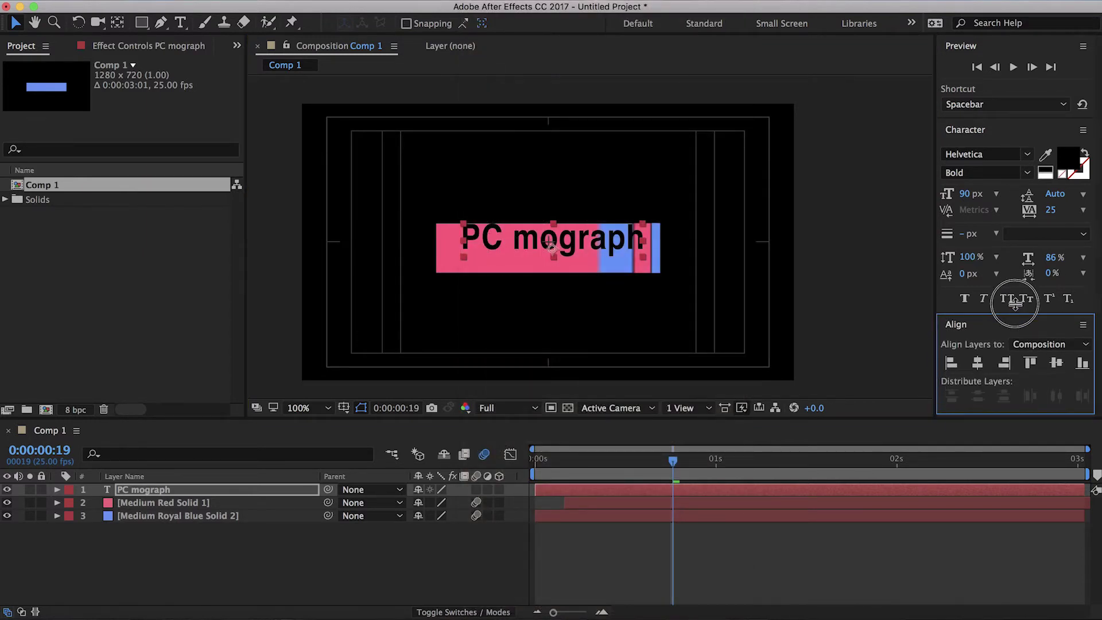
left_click(979, 363)
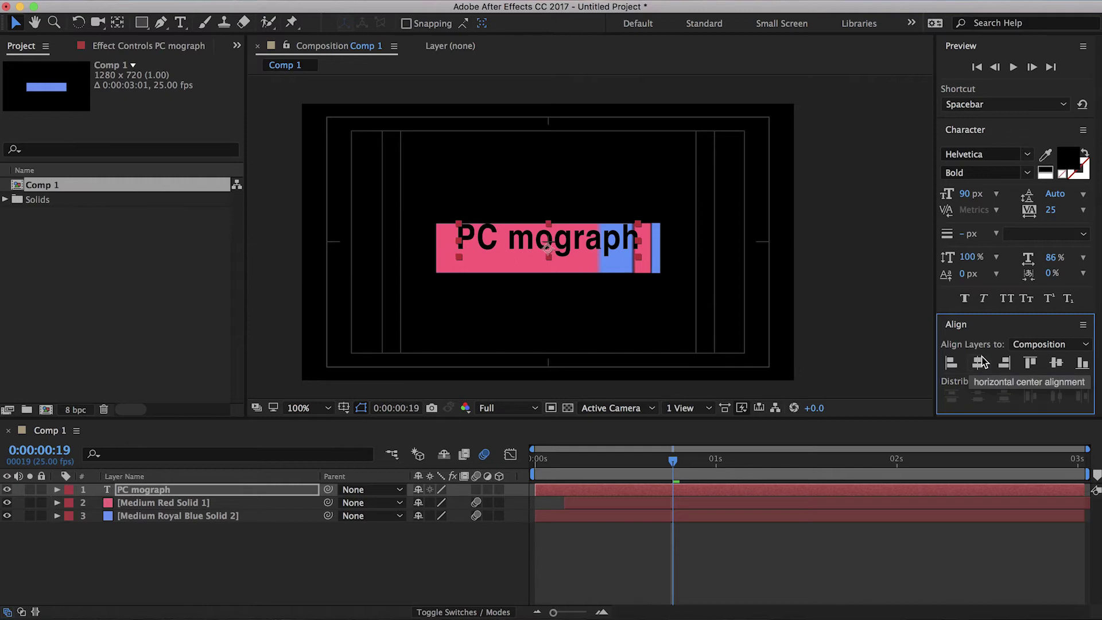
left_click(1055, 365)
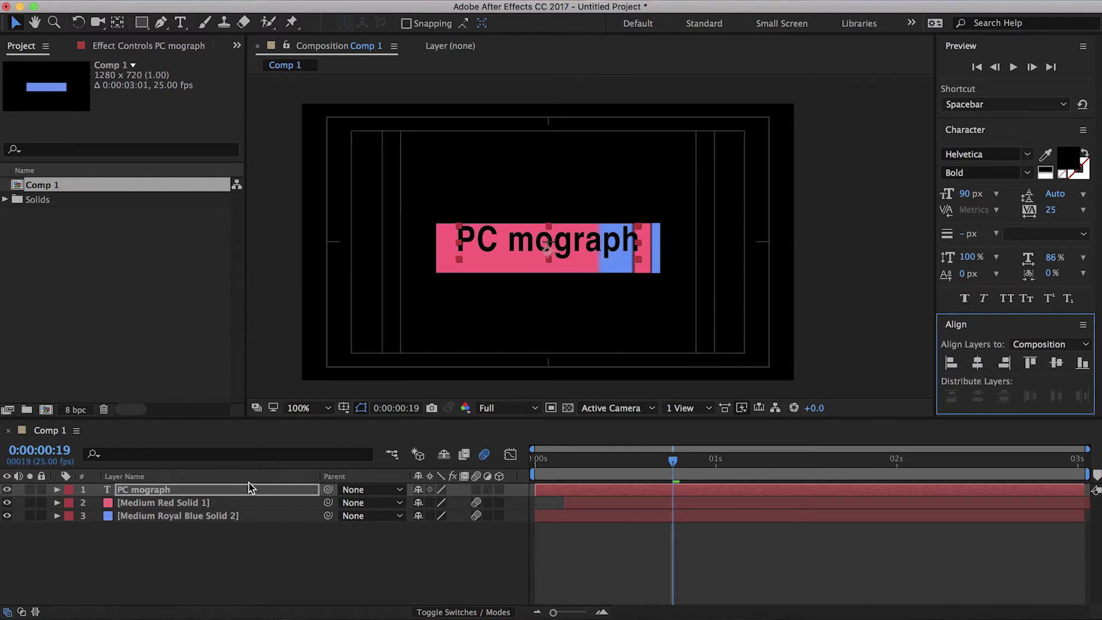
Nudge the PC mograph text layer down until it sits vertically centred on the coloured bar
left_click(223, 492)
key("Down")
key("Down")
key("Down")
key("Down")
key("Down")
key("Down")
key("Down")
key("Down")
key("Down")
key("Down")
key("Down")
key("Down")
key("Down")
key("Down")
key("Down")
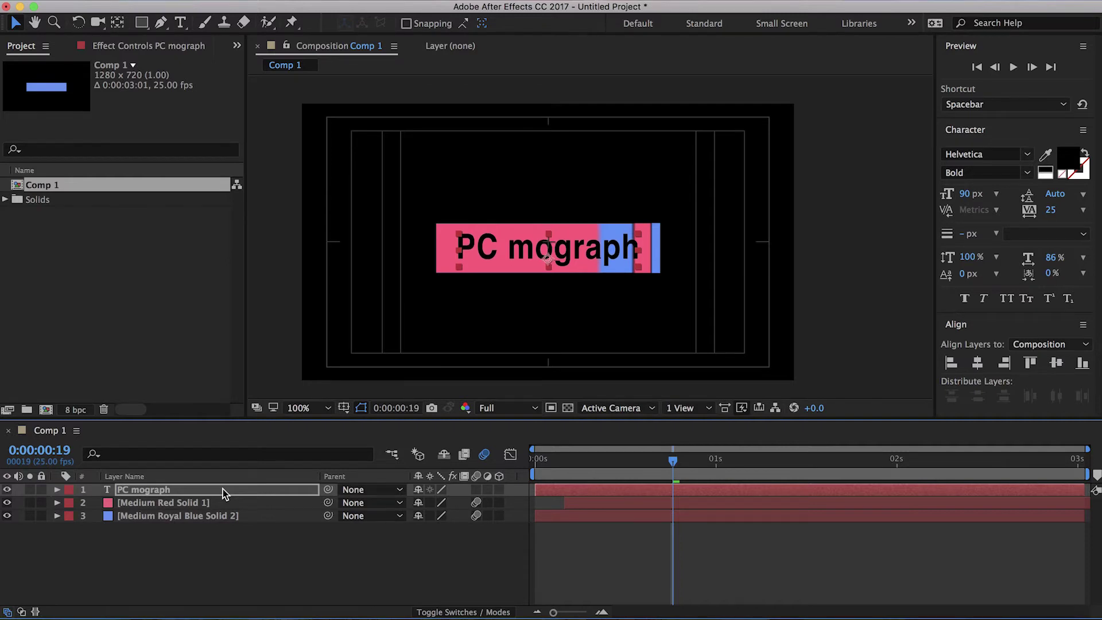
key("Up")
key("Up")
key("Up")
key("Up")
key("Down")
key("Down")
key("Down")
Set the fill colour of the PC mograph text to white
left_click(210, 494)
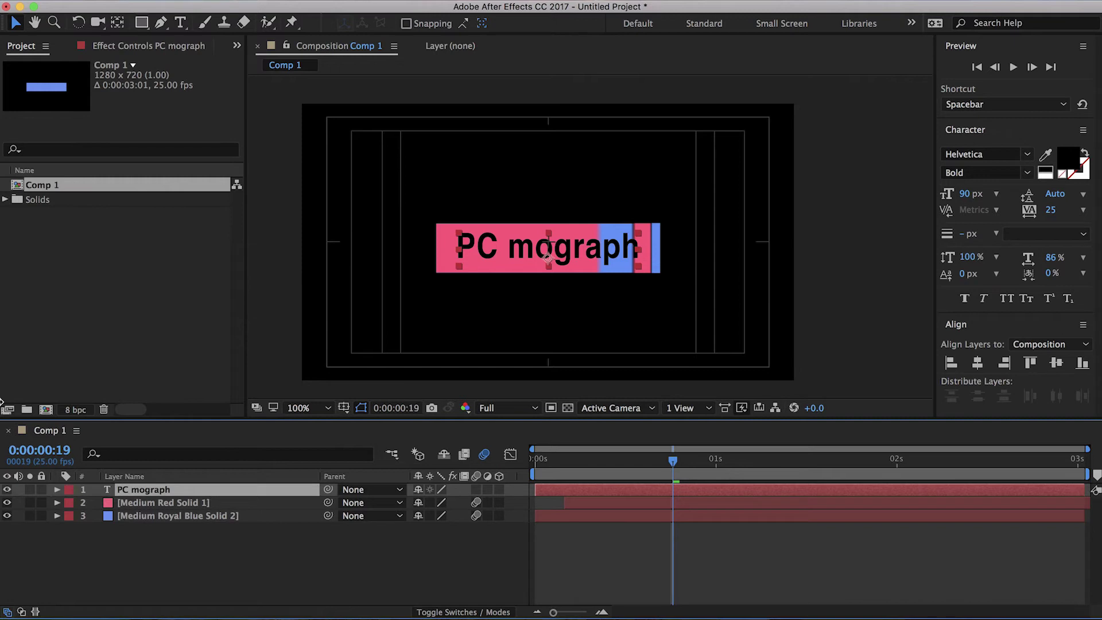
left_click(1069, 155)
left_click_drag(154, 247, 29, 167)
left_click(356, 168)
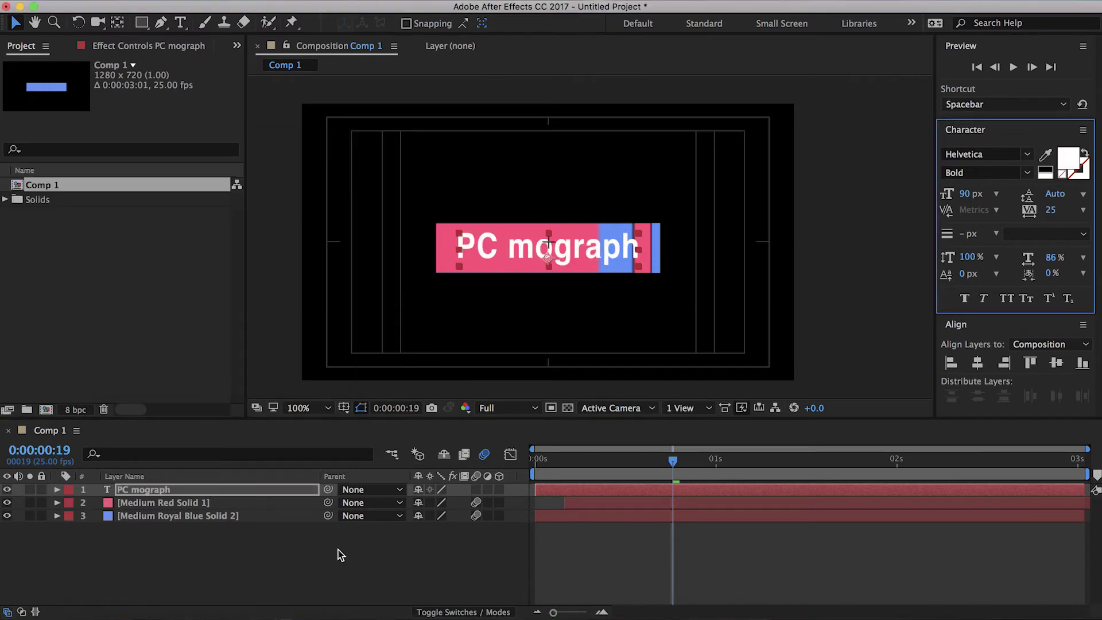
Set the vertical scale of the PC mograph text to 90% and nudge the text slightly up
left_click(199, 491)
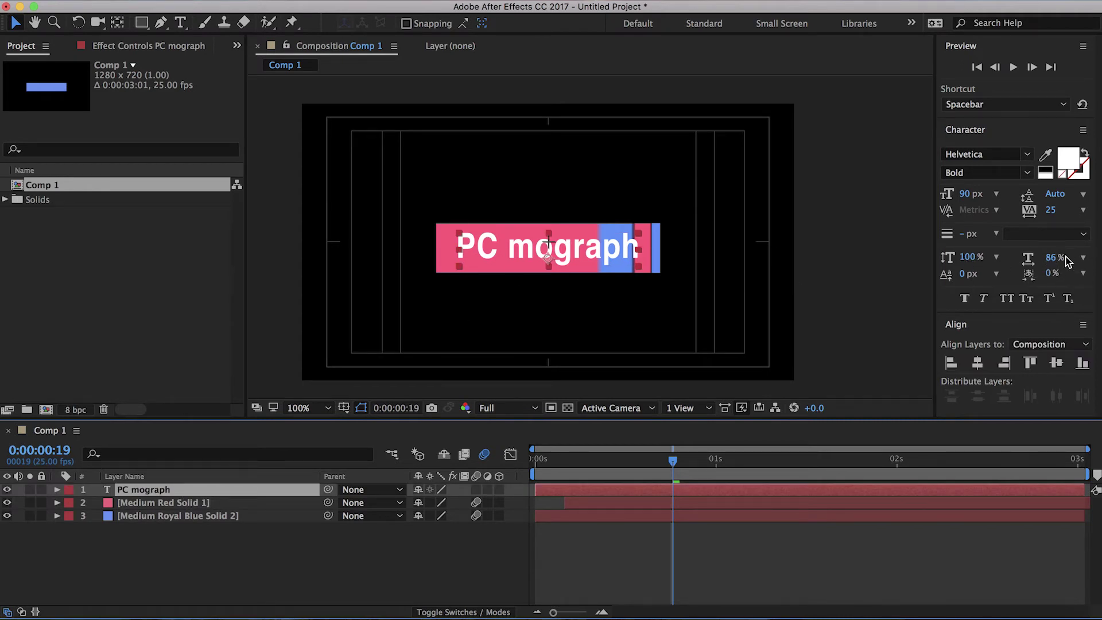
left_click_drag(969, 257, 963, 257)
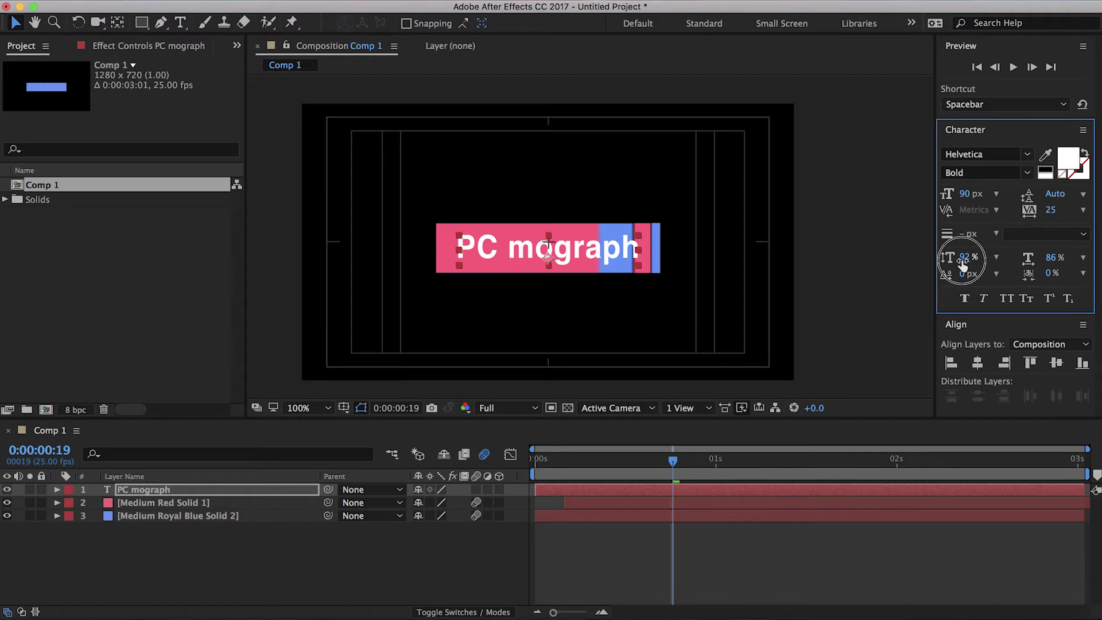
left_click(966, 259)
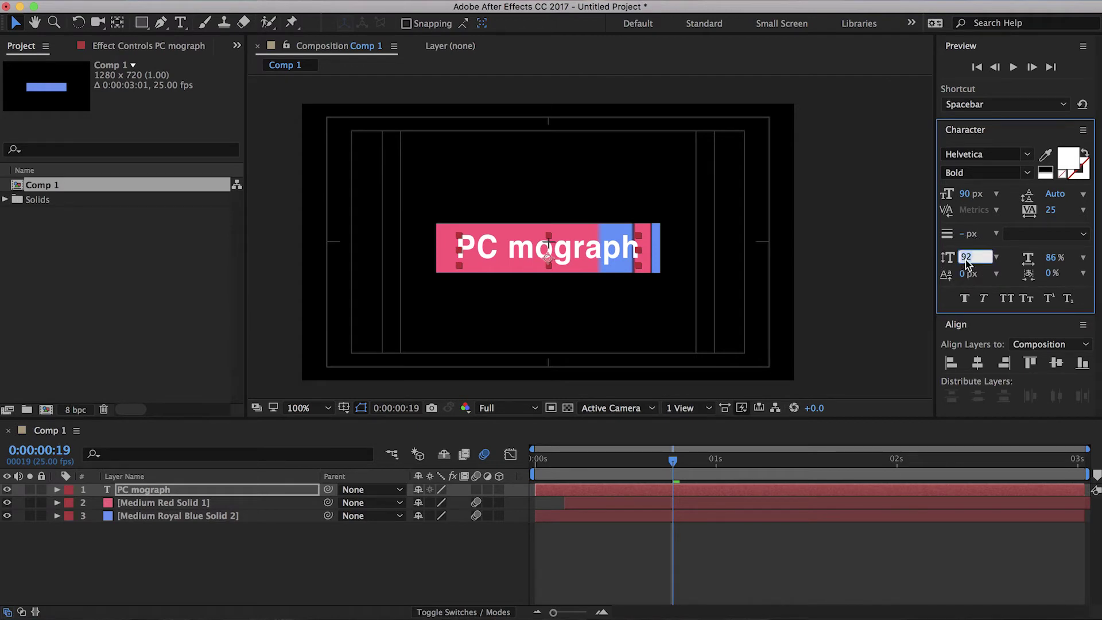
type("90")
key("Return")
left_click(316, 561)
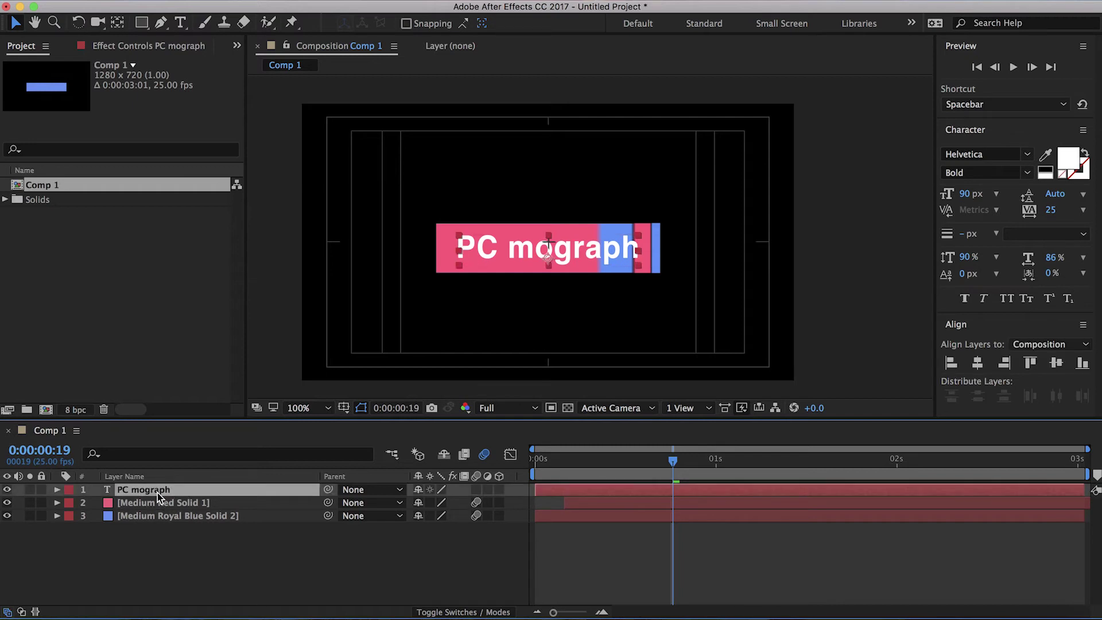
key("Return")
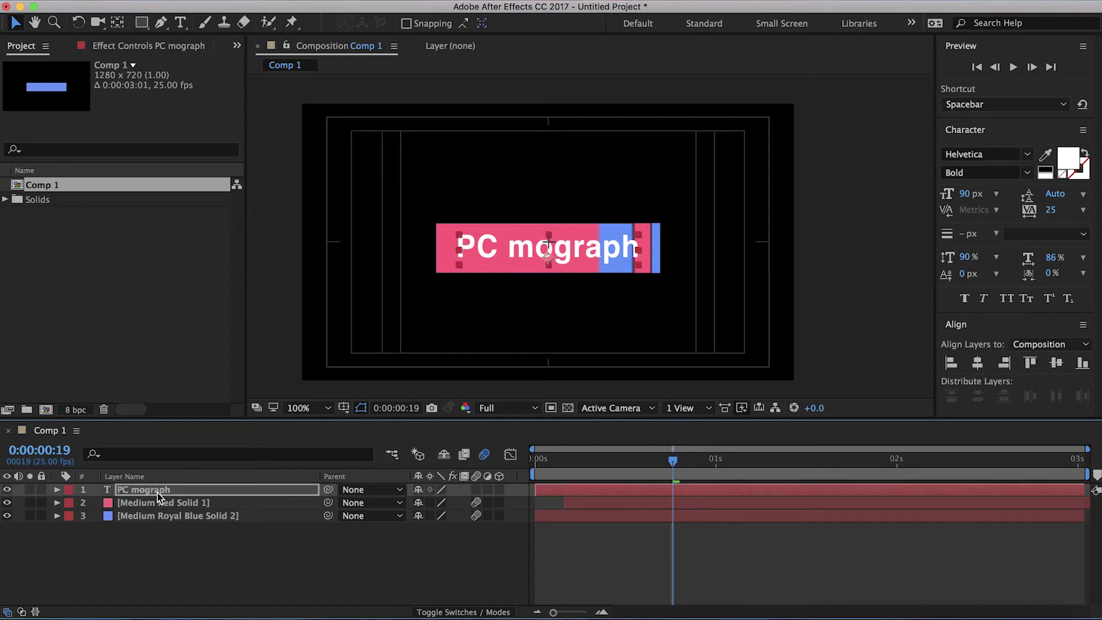
left_click(162, 594)
key("super+s")
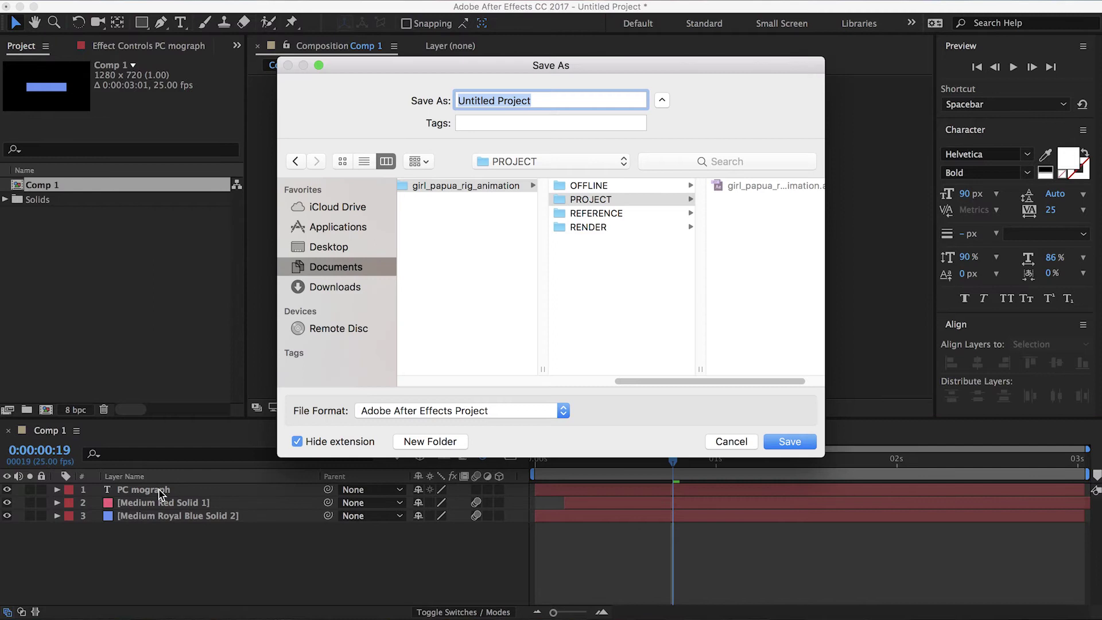
left_click(748, 446)
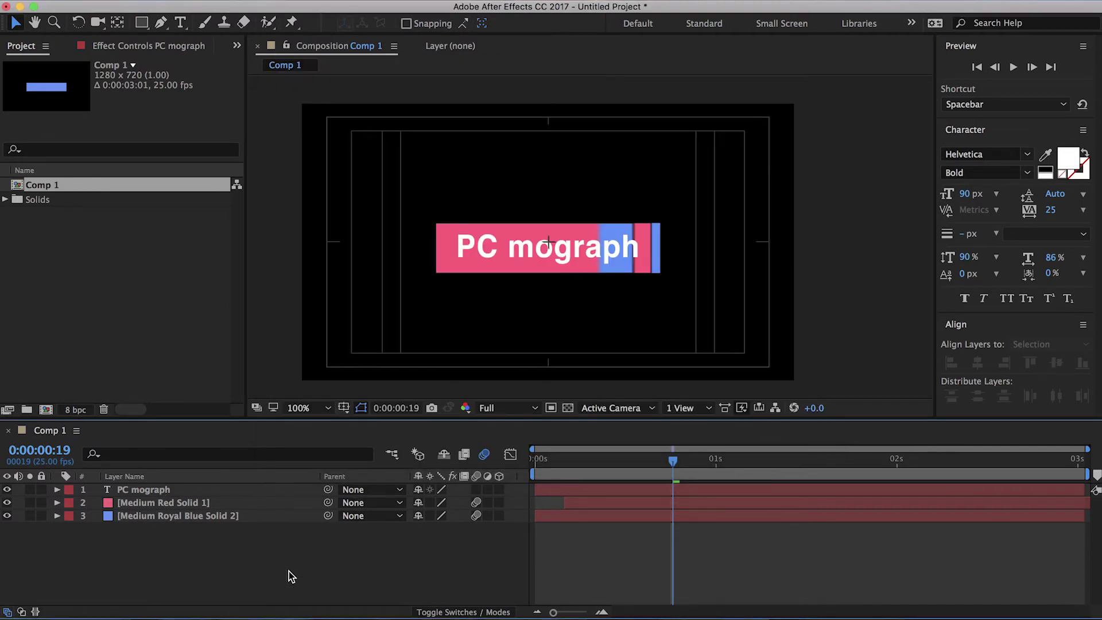
Return to 0 seconds and pre-compose the red and blue solid layers as Pre-comp 1, moving all attributes into the new composition
left_click(148, 492)
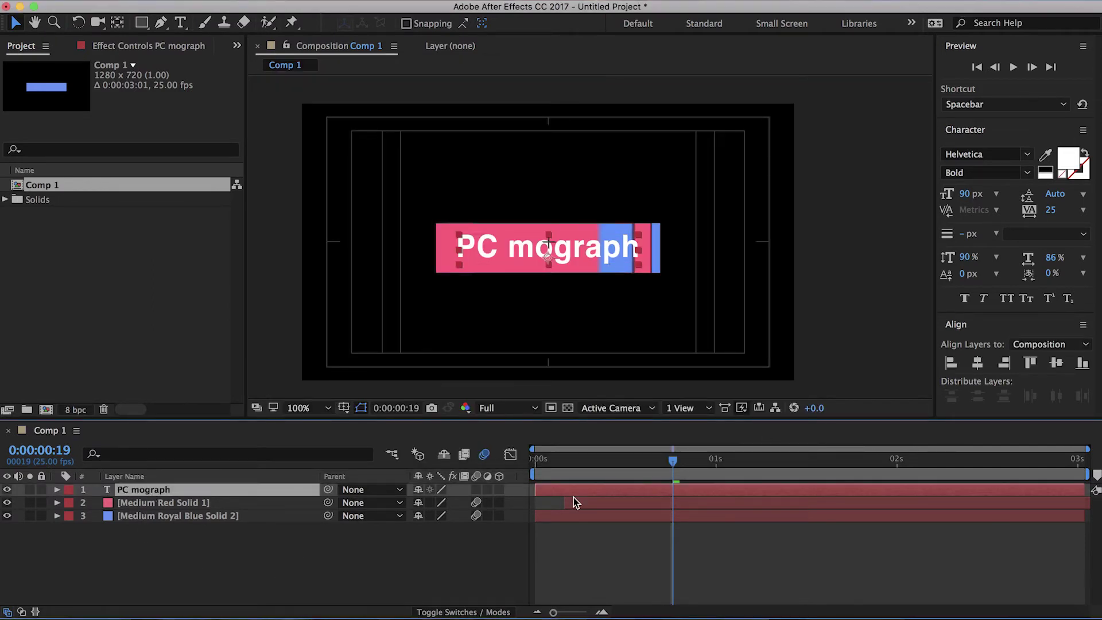
left_click_drag(560, 465, 499, 481)
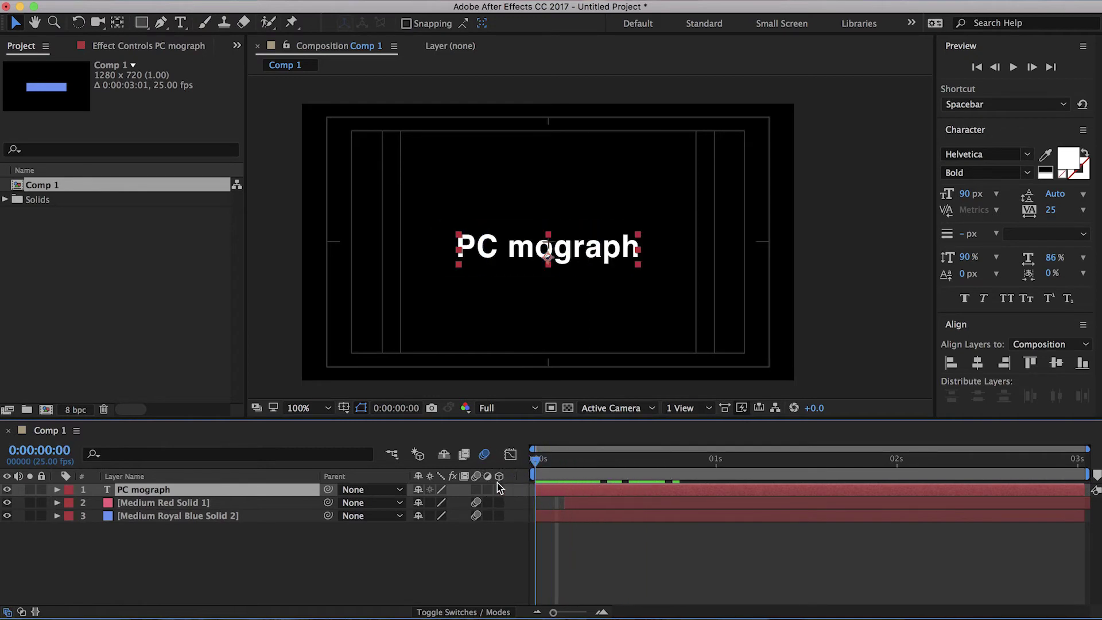
left_click(159, 504)
left_click(162, 518, "shift")
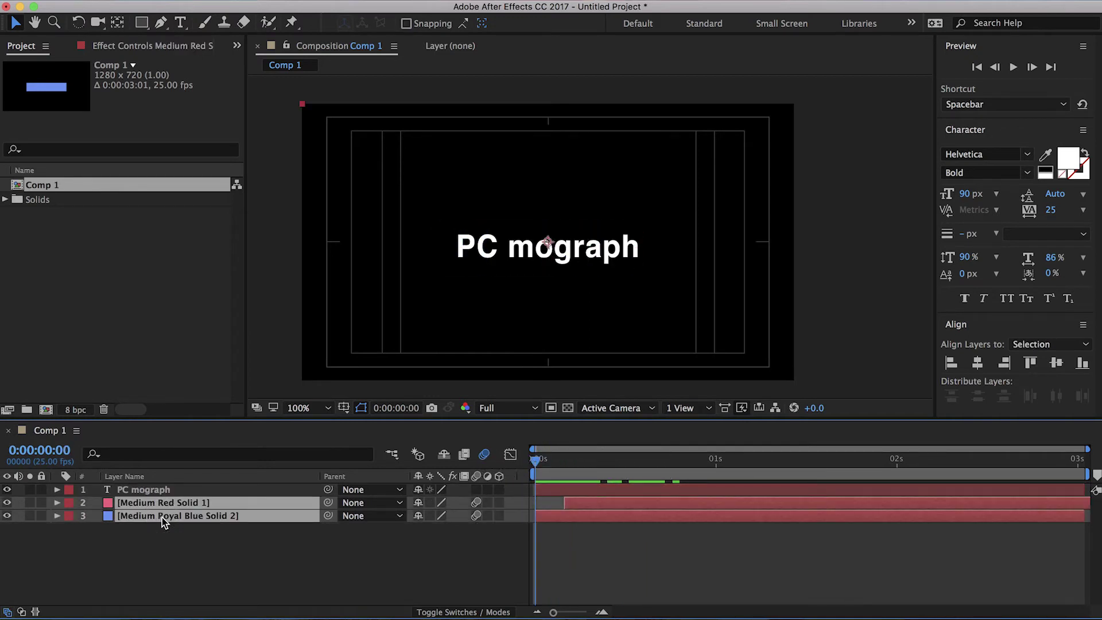
key("super+shift+c")
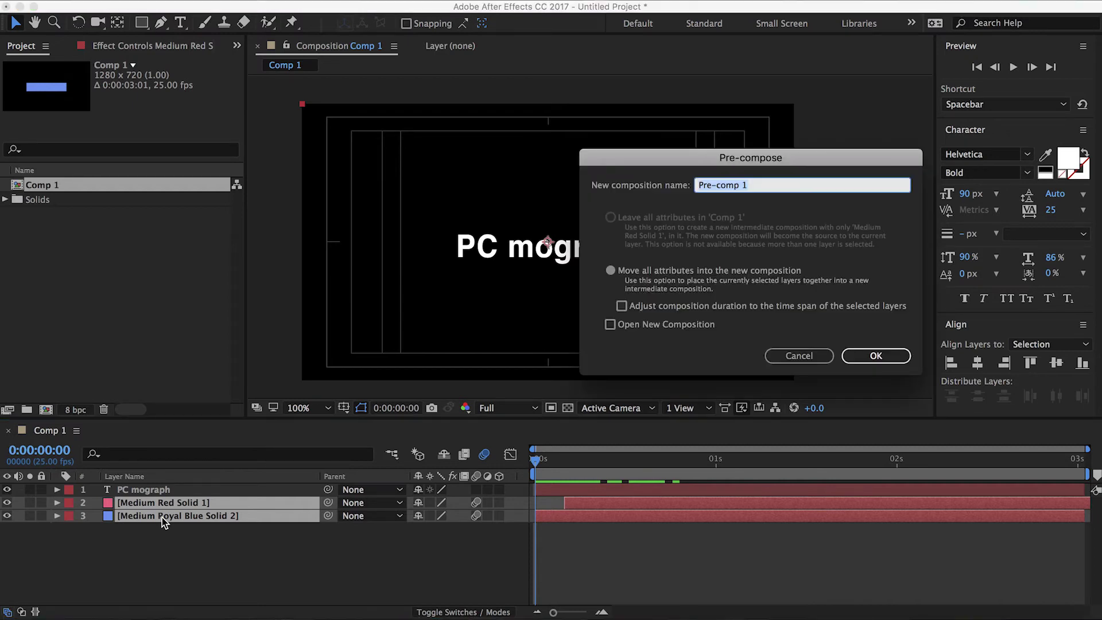
left_click(798, 354)
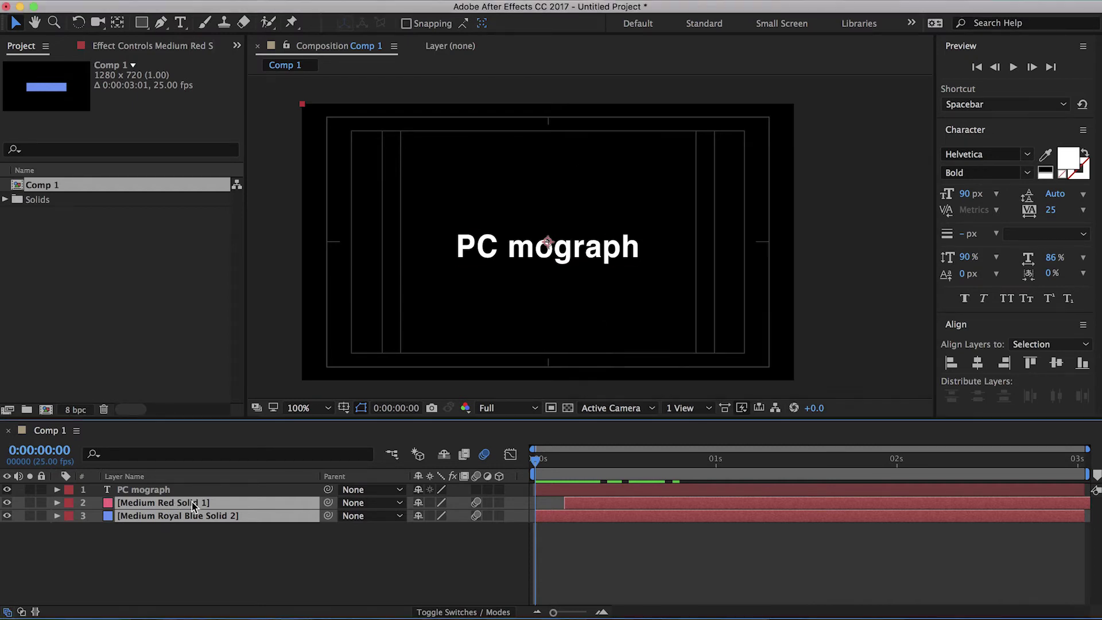
right_click(192, 502)
left_click(245, 490)
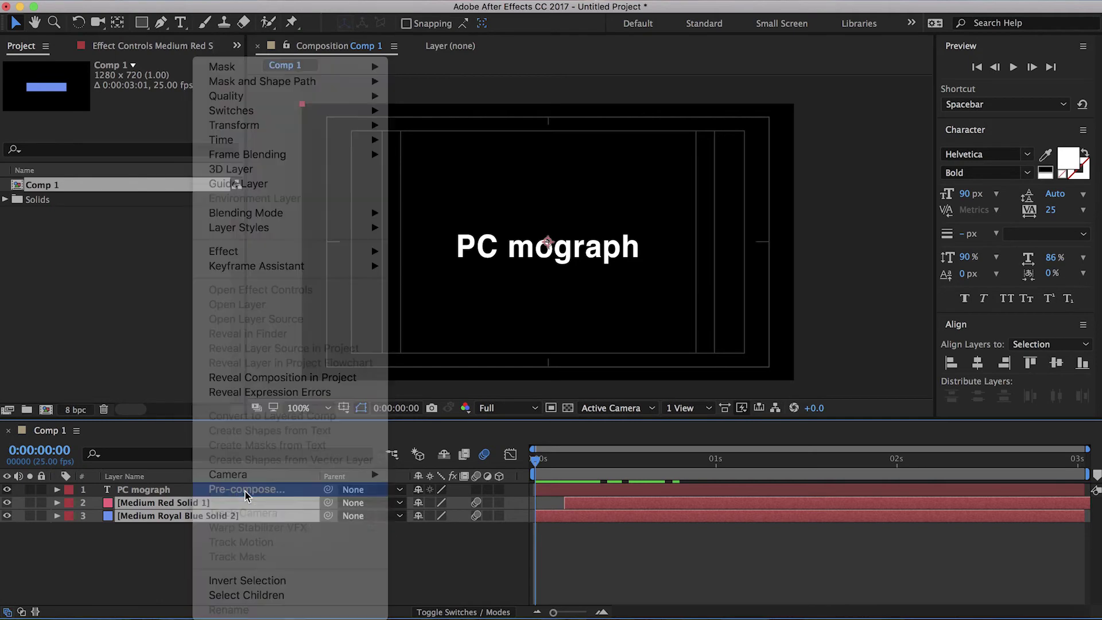
left_click(859, 352)
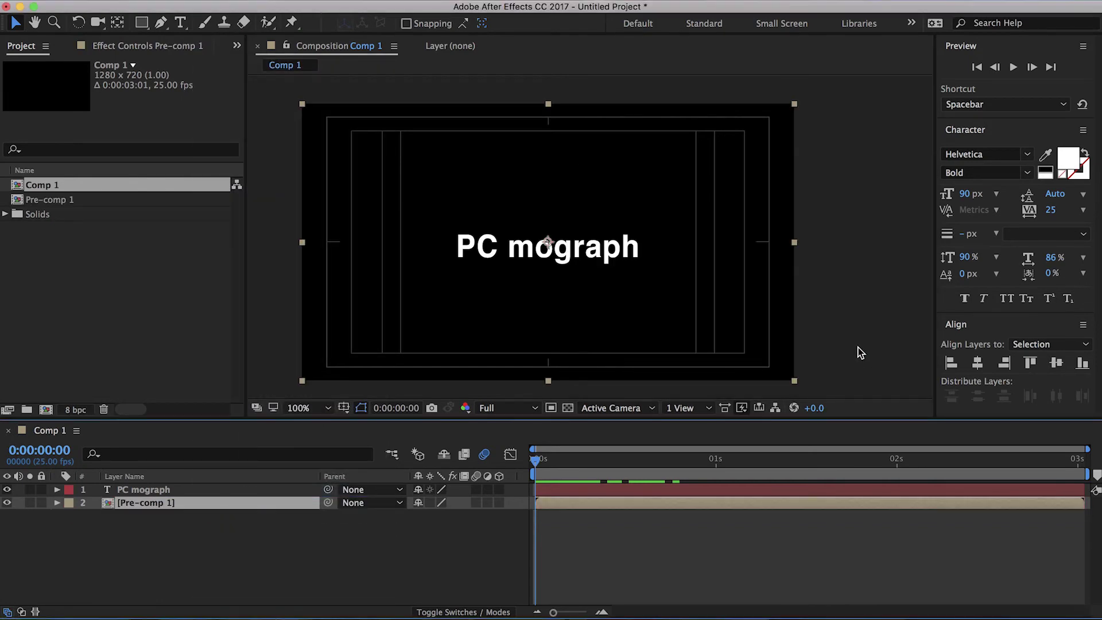
Duplicate the Pre-comp 1 layer and place the copy above the PC mograph text layer
key("super+d")
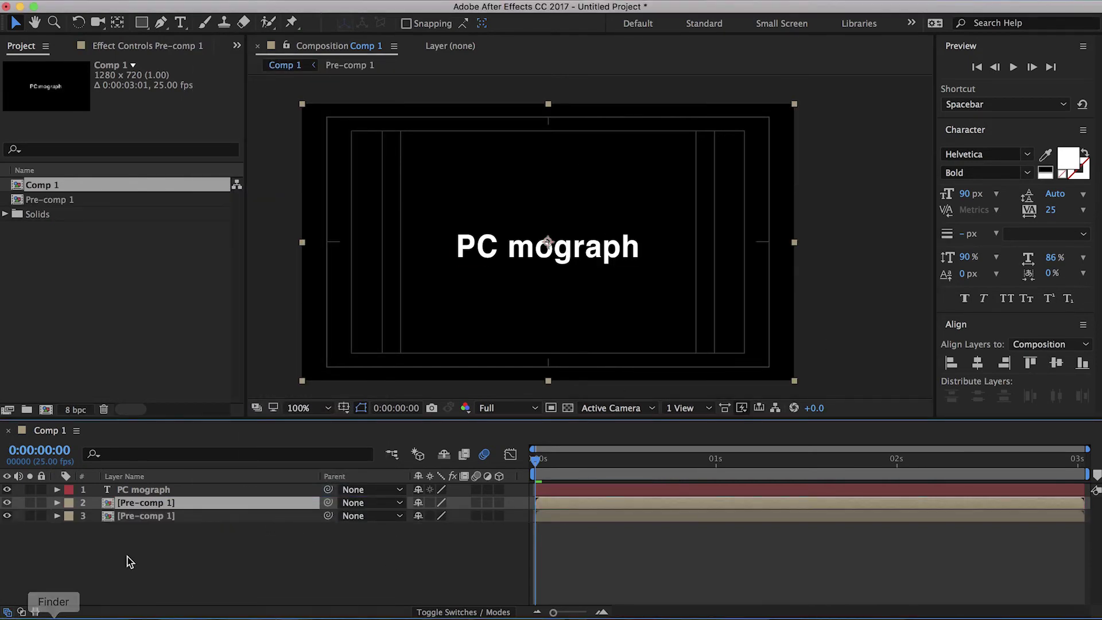
left_click_drag(163, 507, 166, 484)
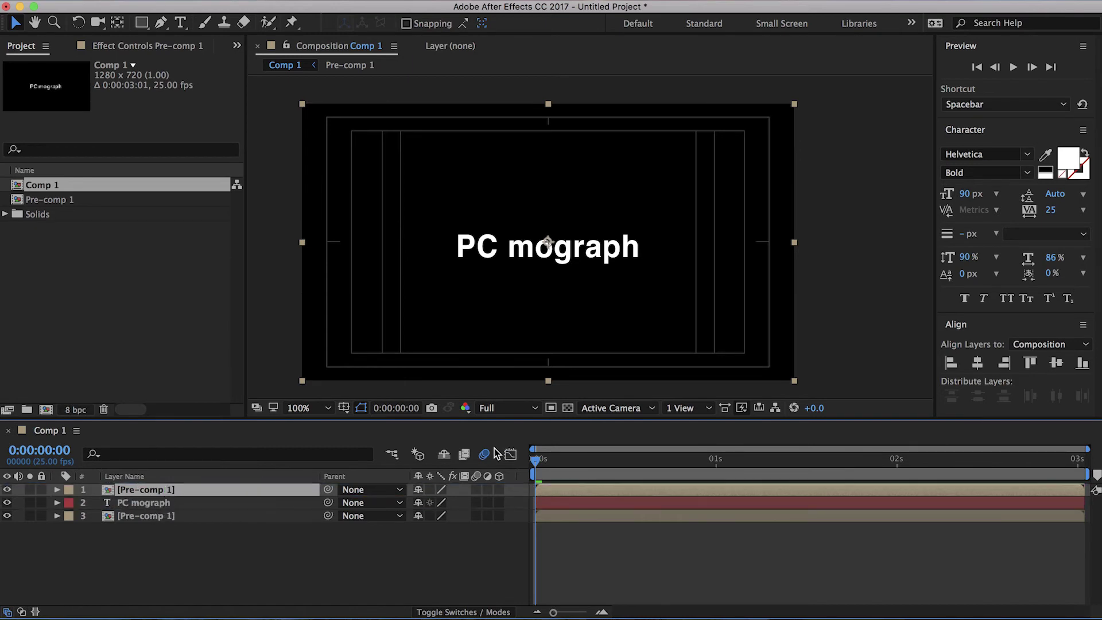
Show the Mode and TrkMat columns for the timeline layers, leaving the bottom pre-comp's parent at None
left_click(436, 612)
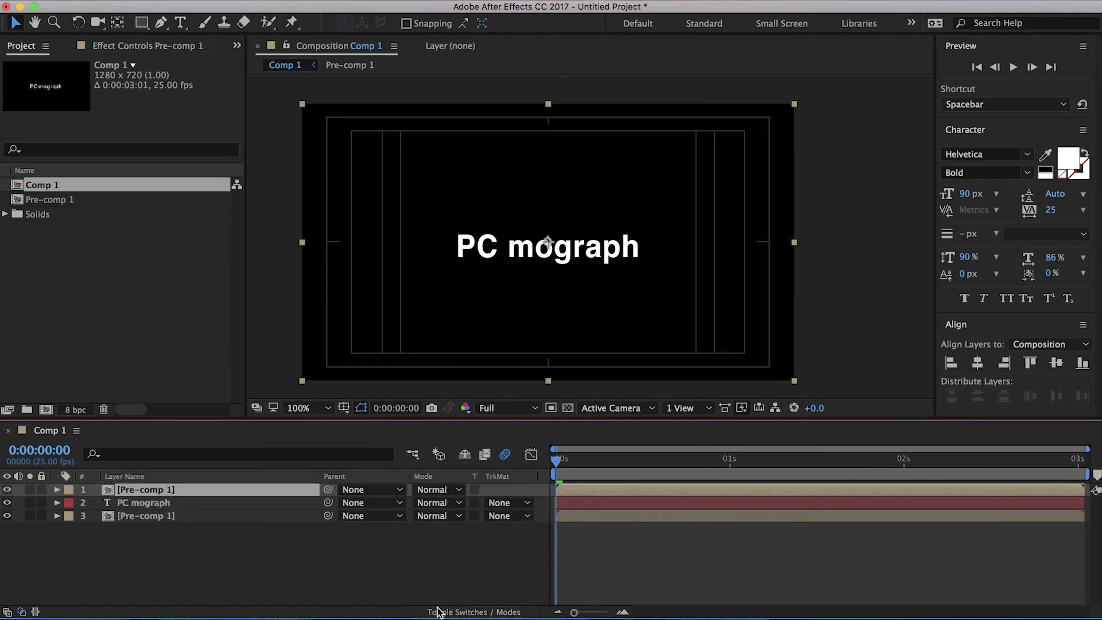
left_click(442, 502)
left_click(364, 515)
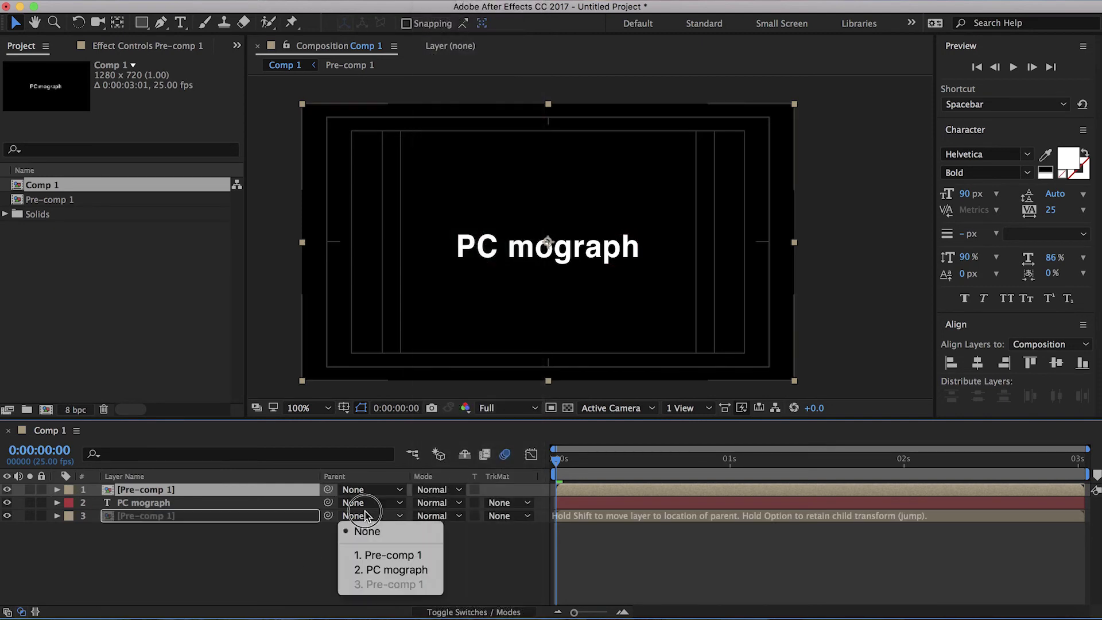
left_click(277, 556)
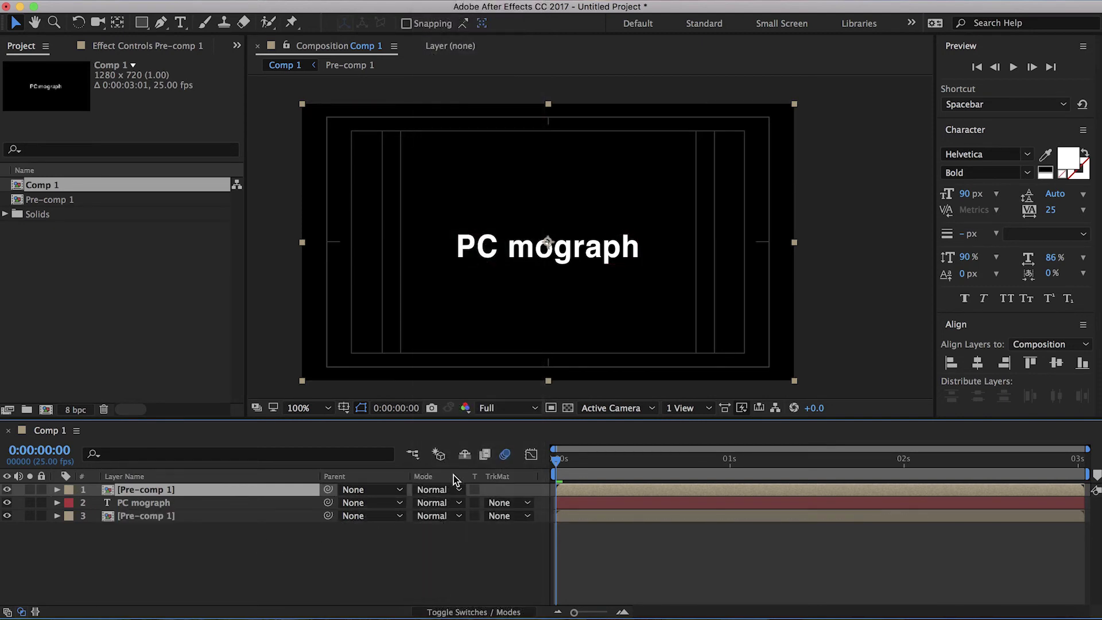
Apply the Alpha Matte "[Pre-comp 1]" to the PC mograph text layer and preview the text reveal
left_click(527, 504)
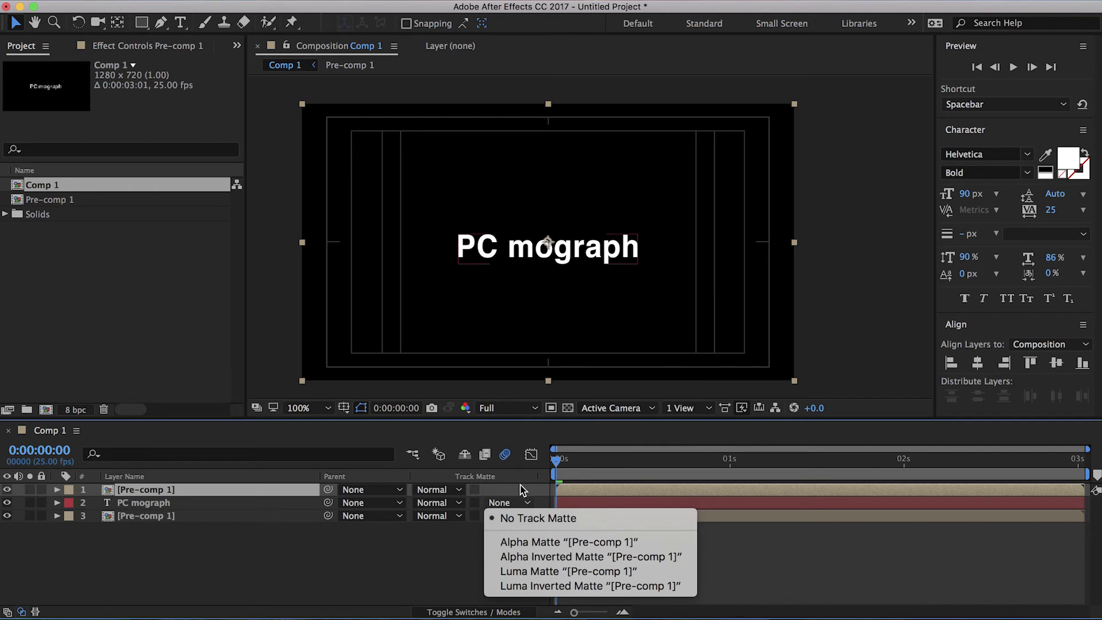
left_click(530, 543)
left_click(562, 459)
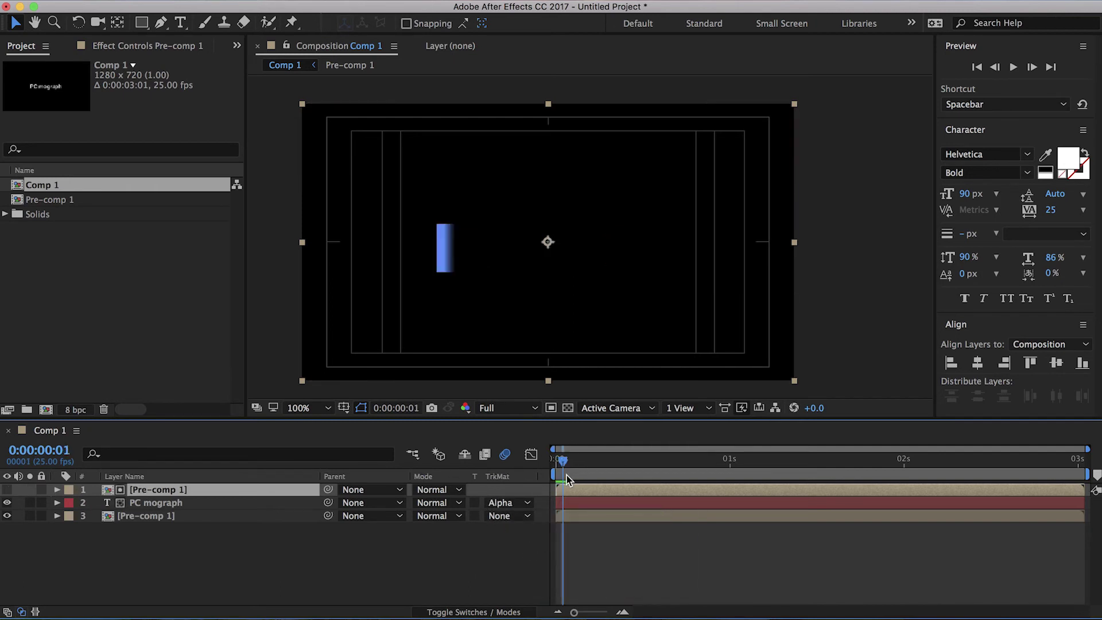
key("space")
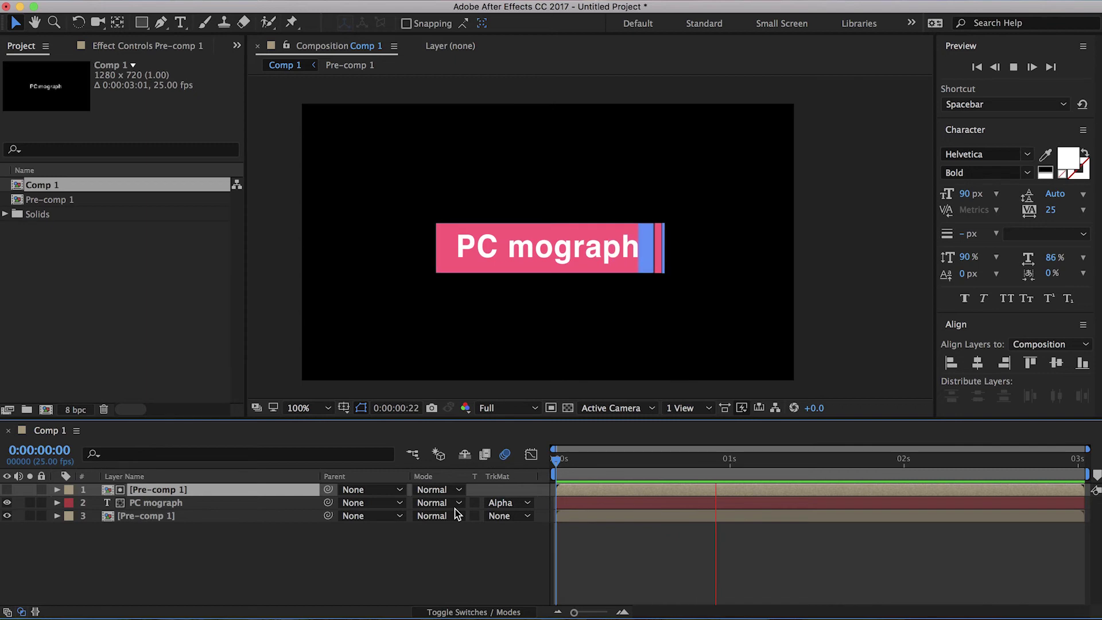
mouse_move(567, 462)
left_mouse_down()
mouse_move(536, 460)
mouse_move(594, 468)
mouse_move(770, 449)
mouse_move(576, 460)
left_mouse_up()
left_click(407, 546)
Play the animation up to 0:00:02:02, end the work area at that time, and preview the shortened range
key("space")
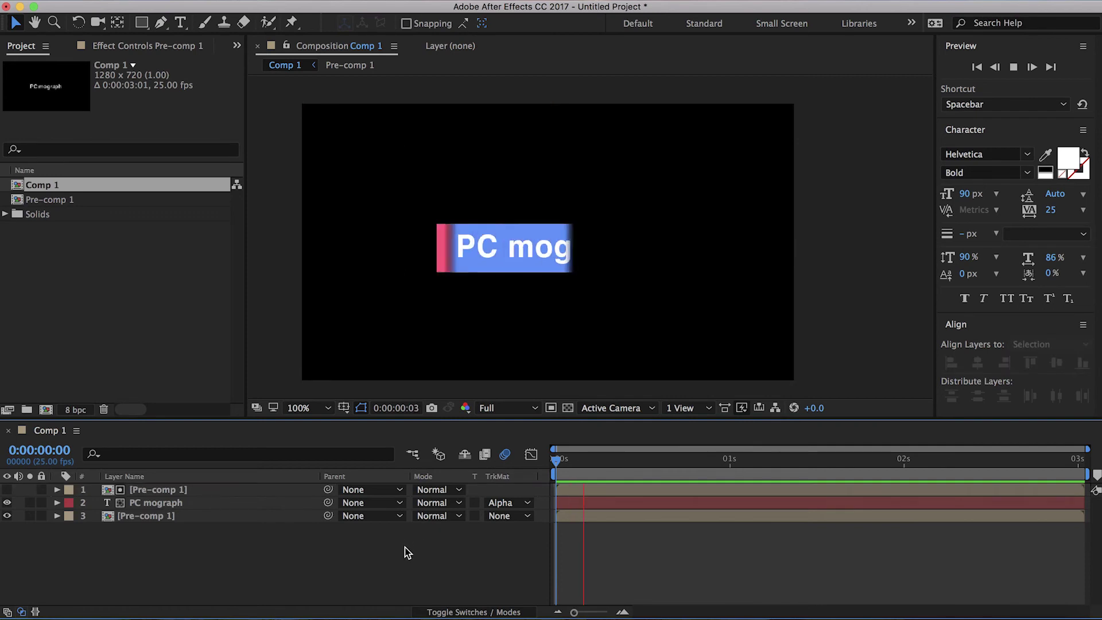
key("space")
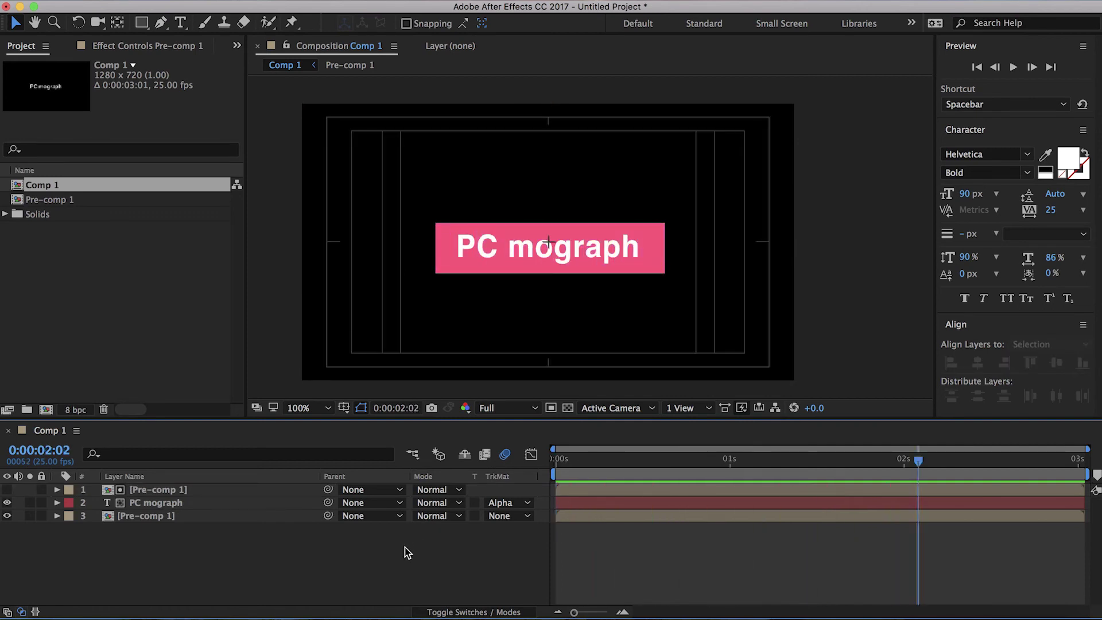
key("n")
key("space")
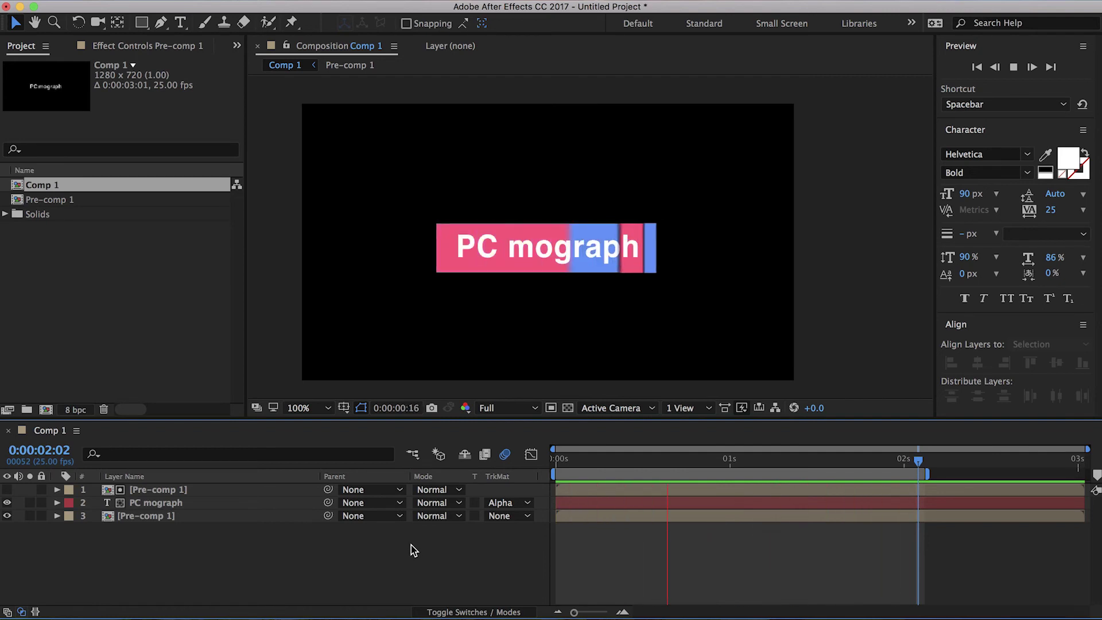
key("space")
Pre-compose the PC mograph text and both Pre-comp 1 layers as Pre-comp 2, moving all attributes into the new composition
left_click(172, 489)
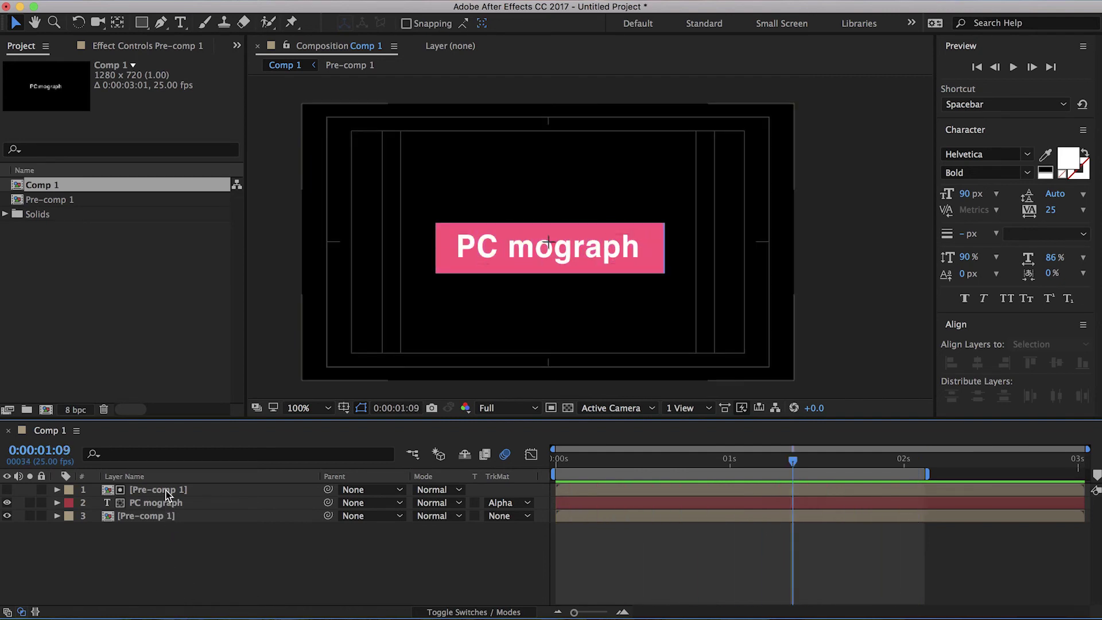
left_click(168, 516, "shift")
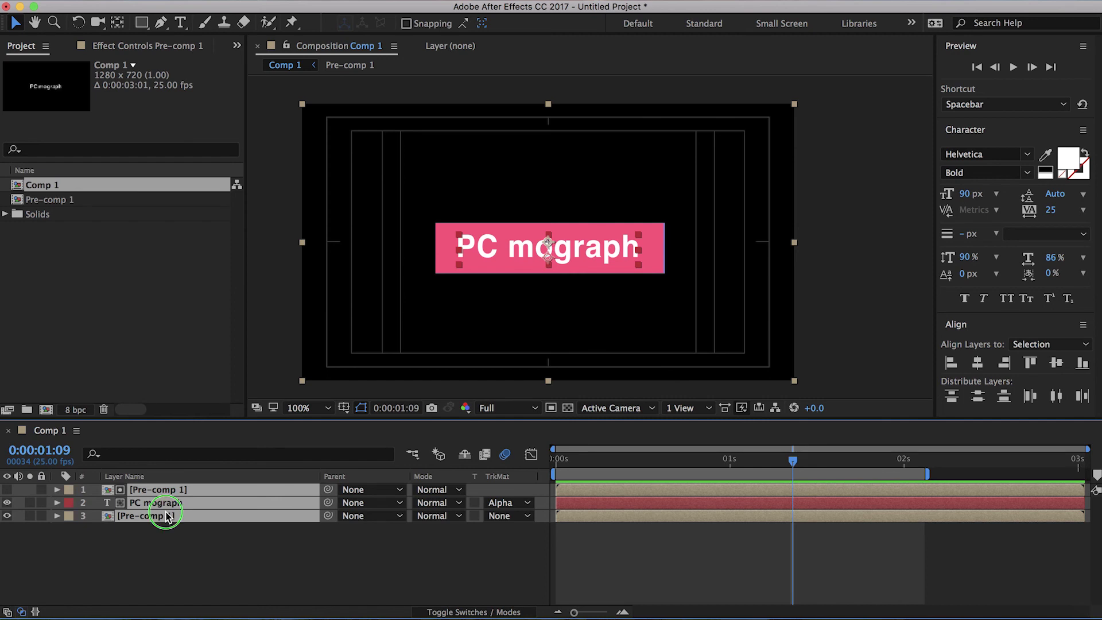
right_click(166, 516)
left_click(218, 421)
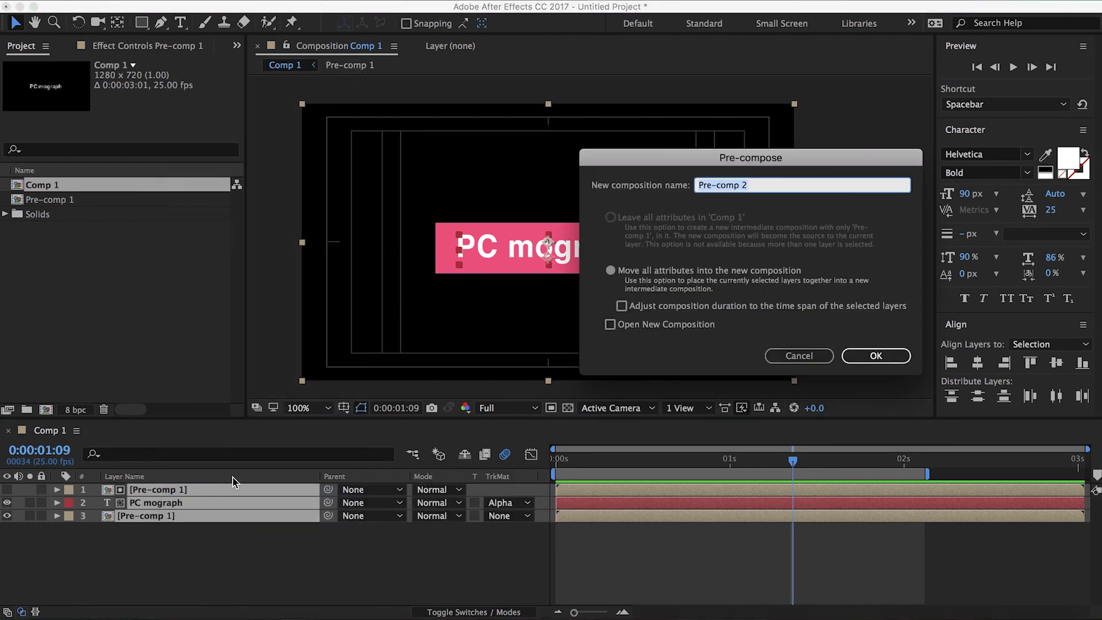
left_click(877, 356)
Scale the Pre-comp 2 layer to 67%, fit its title bar into the lower-left corner of the title-safe area, and preview the animation
left_click_drag(642, 269, 532, 349)
key("s")
left_click_drag(469, 508, 450, 511)
left_click_drag(502, 336, 487, 336)
left_click(446, 531)
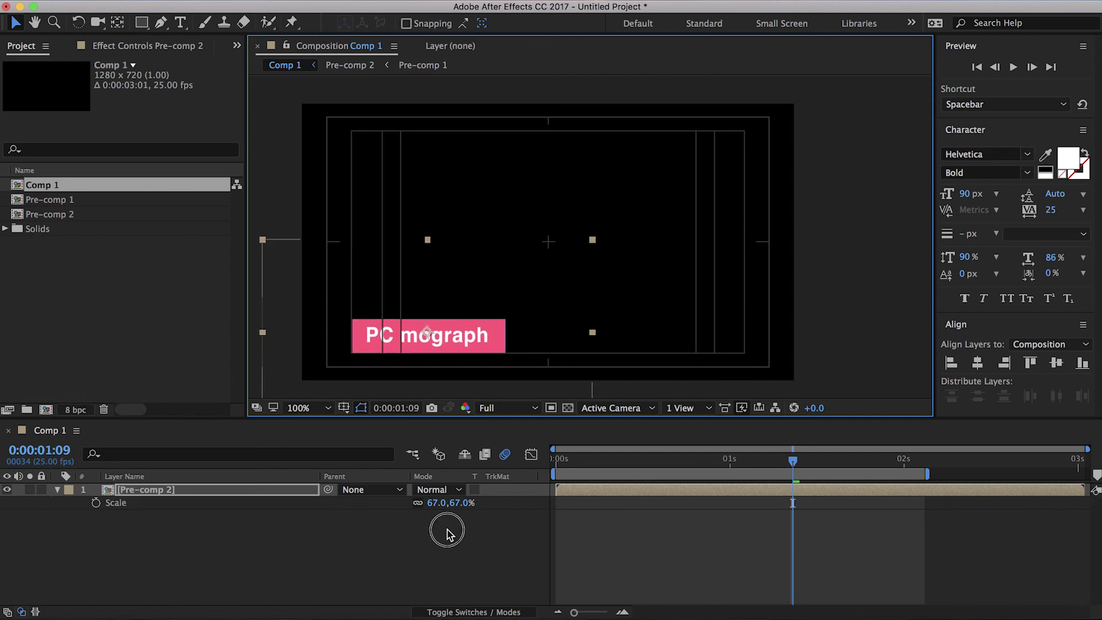
key("space")
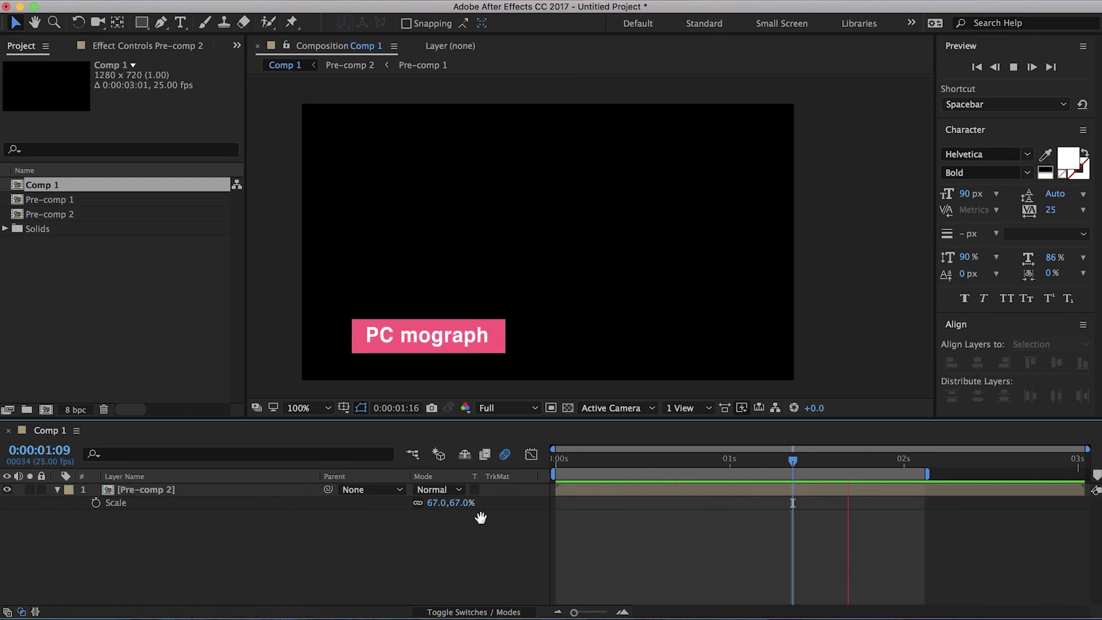
key("space")
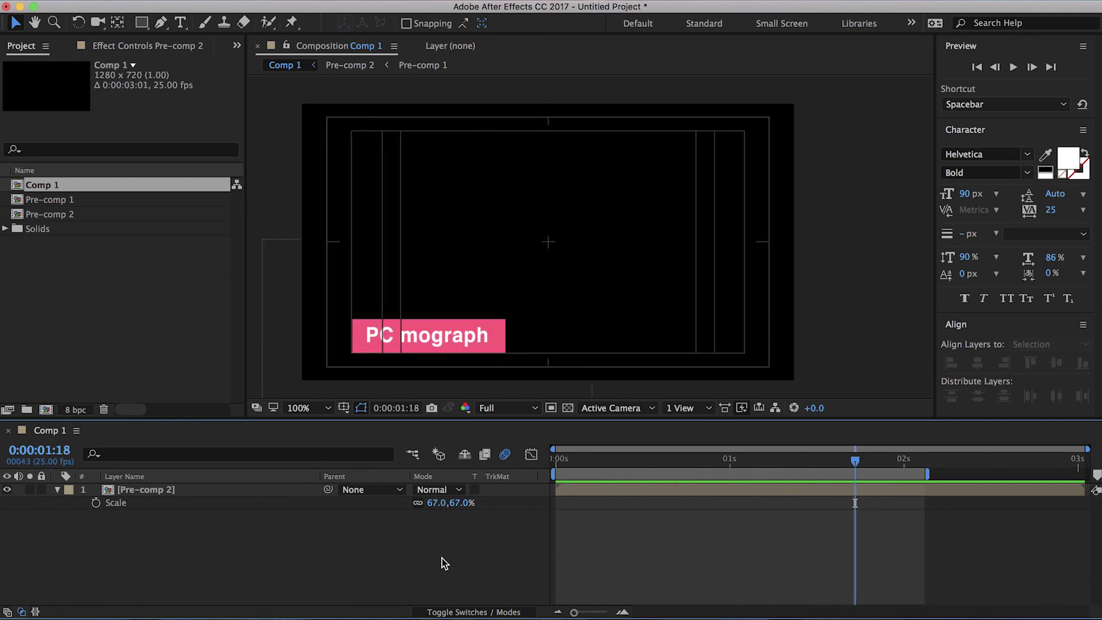